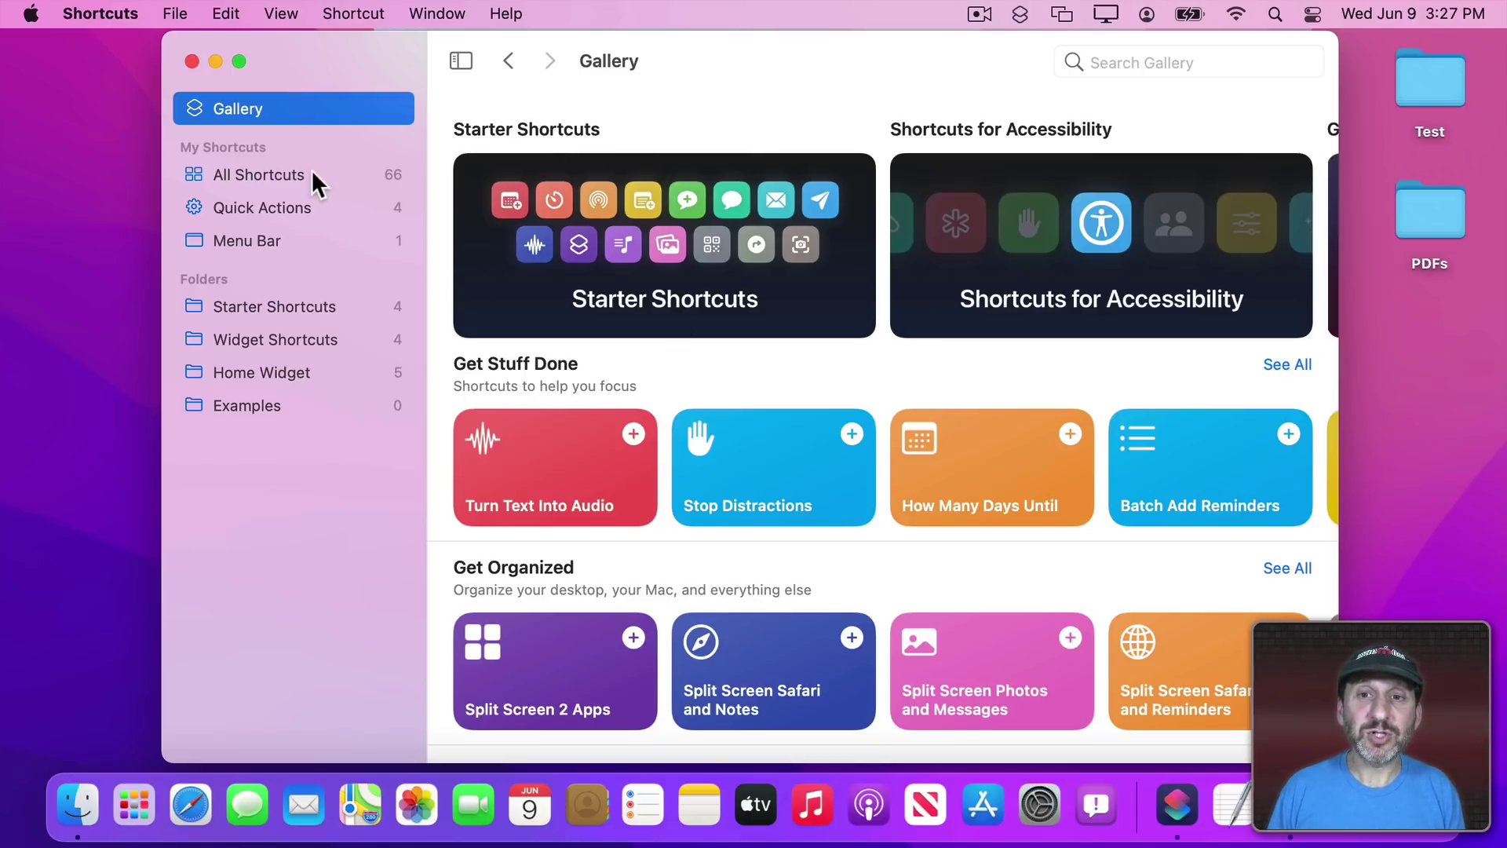
# From the All Shortcuts list, start a new empty shortcut for Merge PDF Files.
pyautogui.click(253, 171)
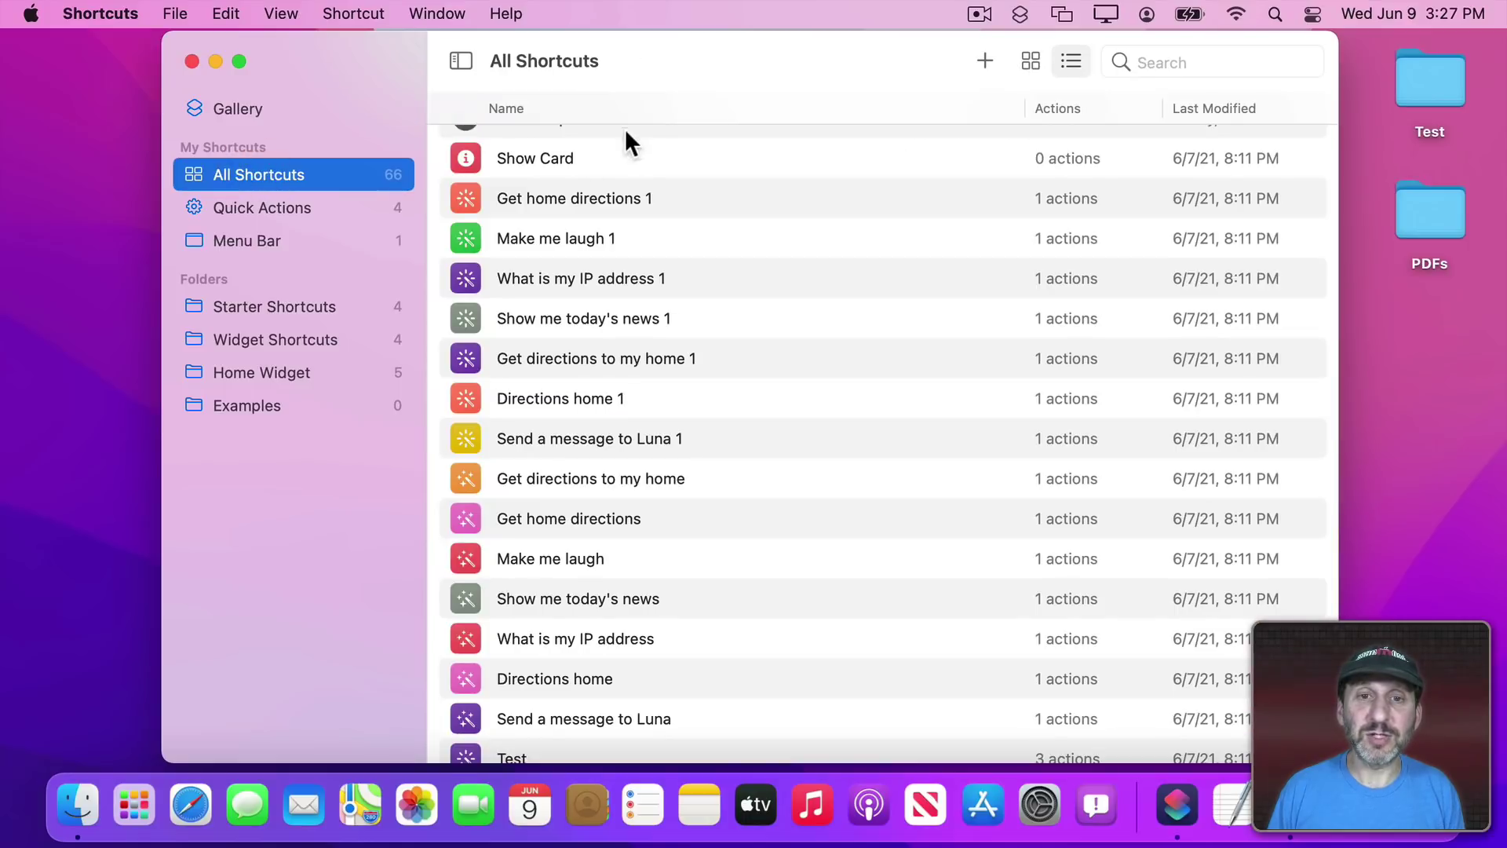
pyautogui.click(986, 61)
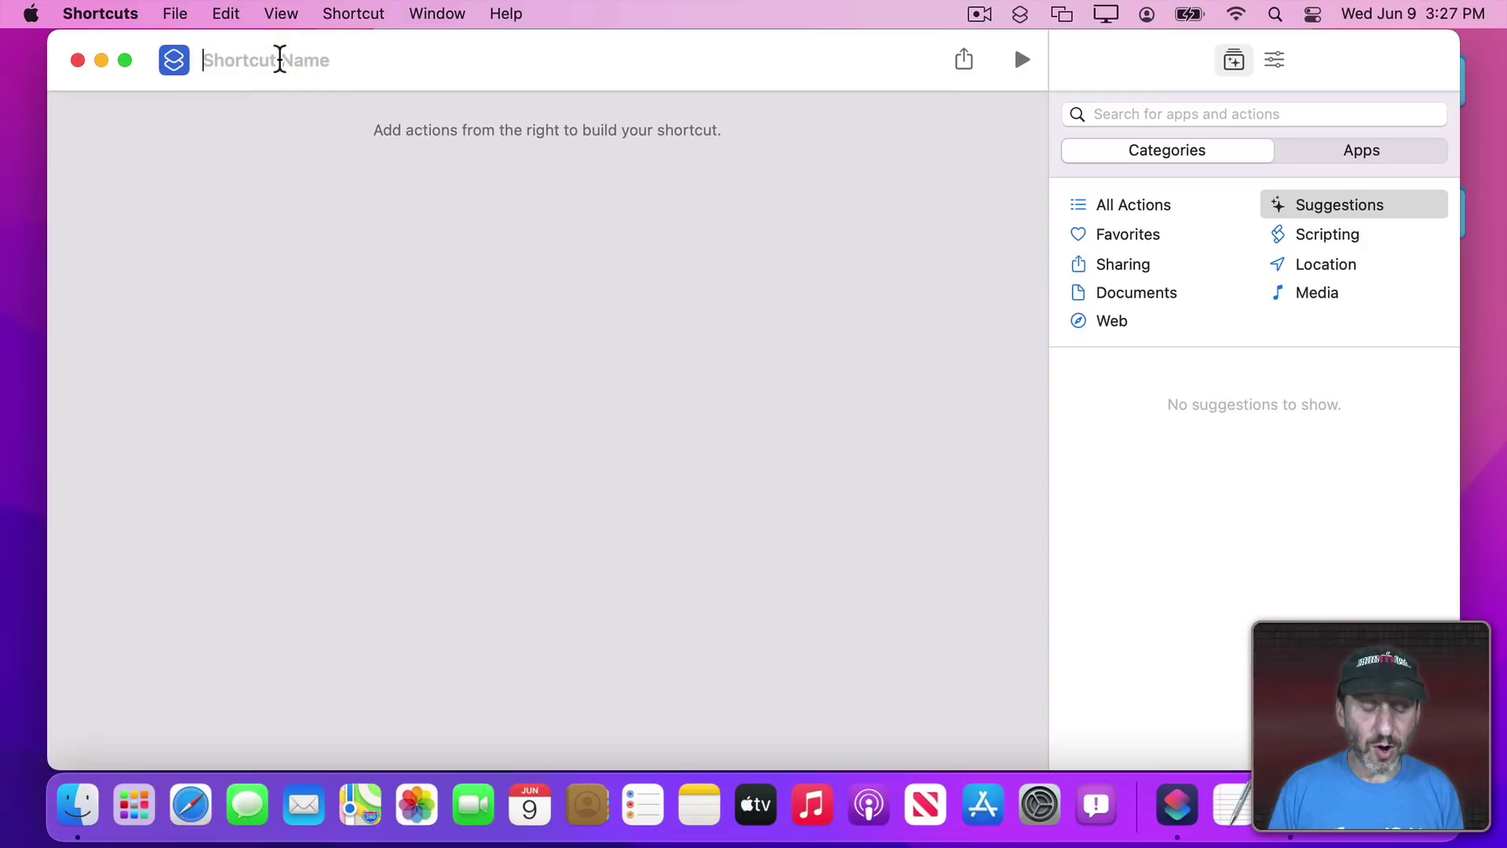
pyautogui.write('Merge PDF Files')
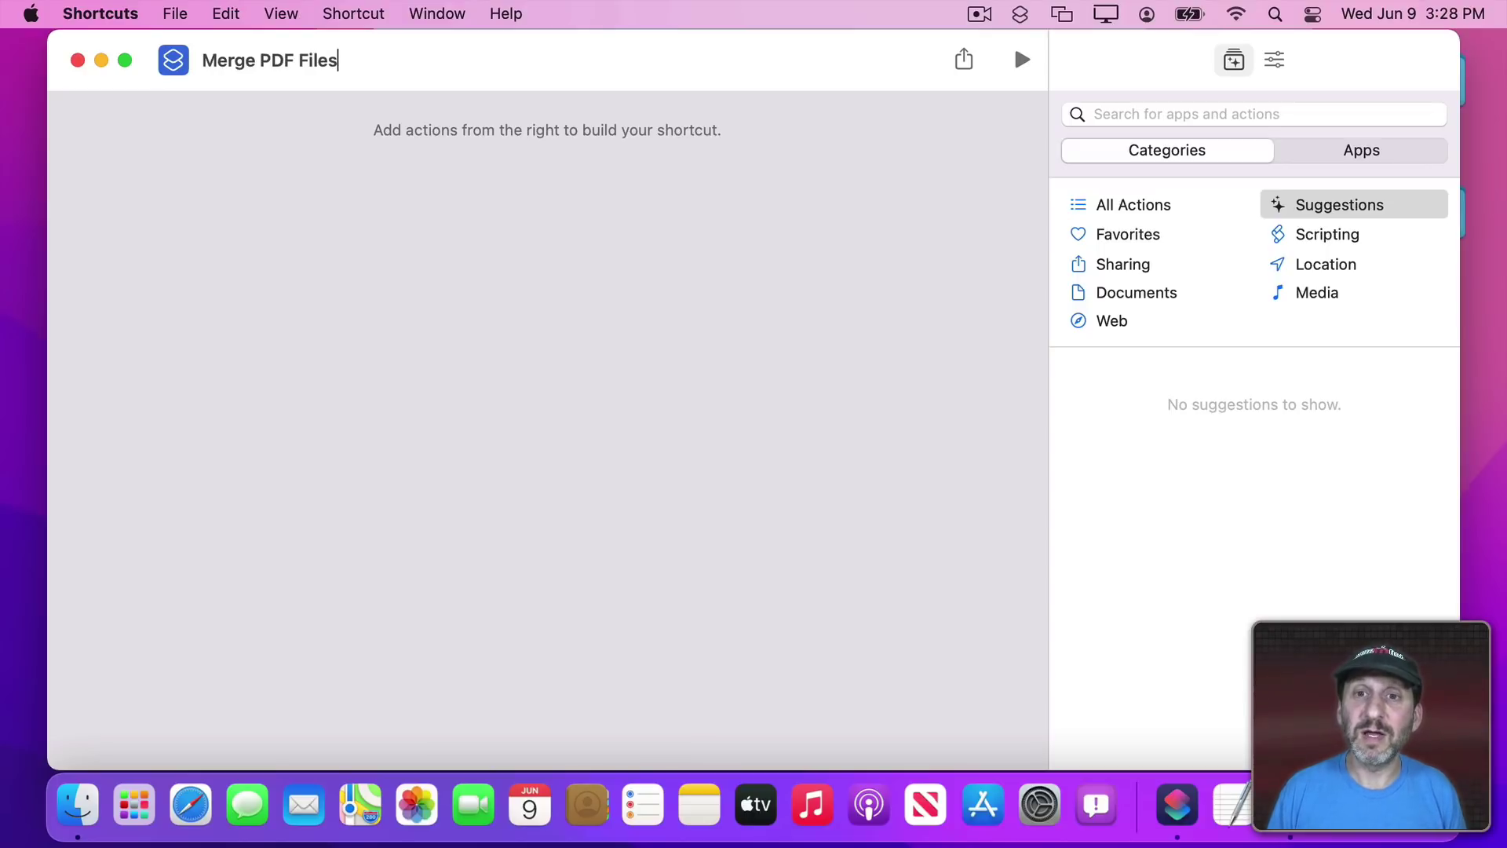
# Enable Use as Quick Action for the Services Menu, keeping Any input and Continue when there's no input.
pyautogui.press('super+alt+2')
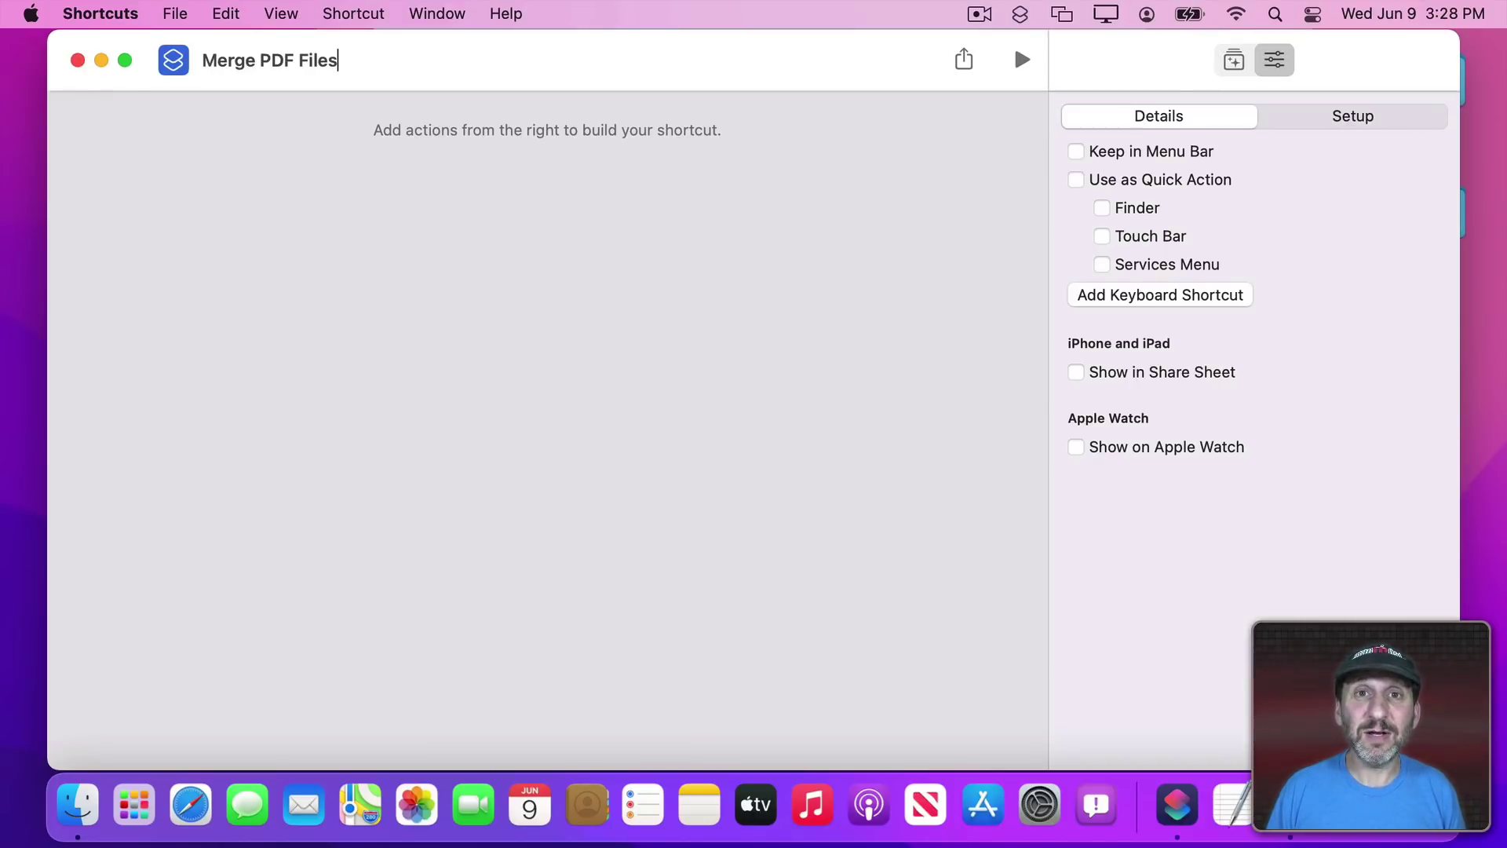
pyautogui.click(1074, 179)
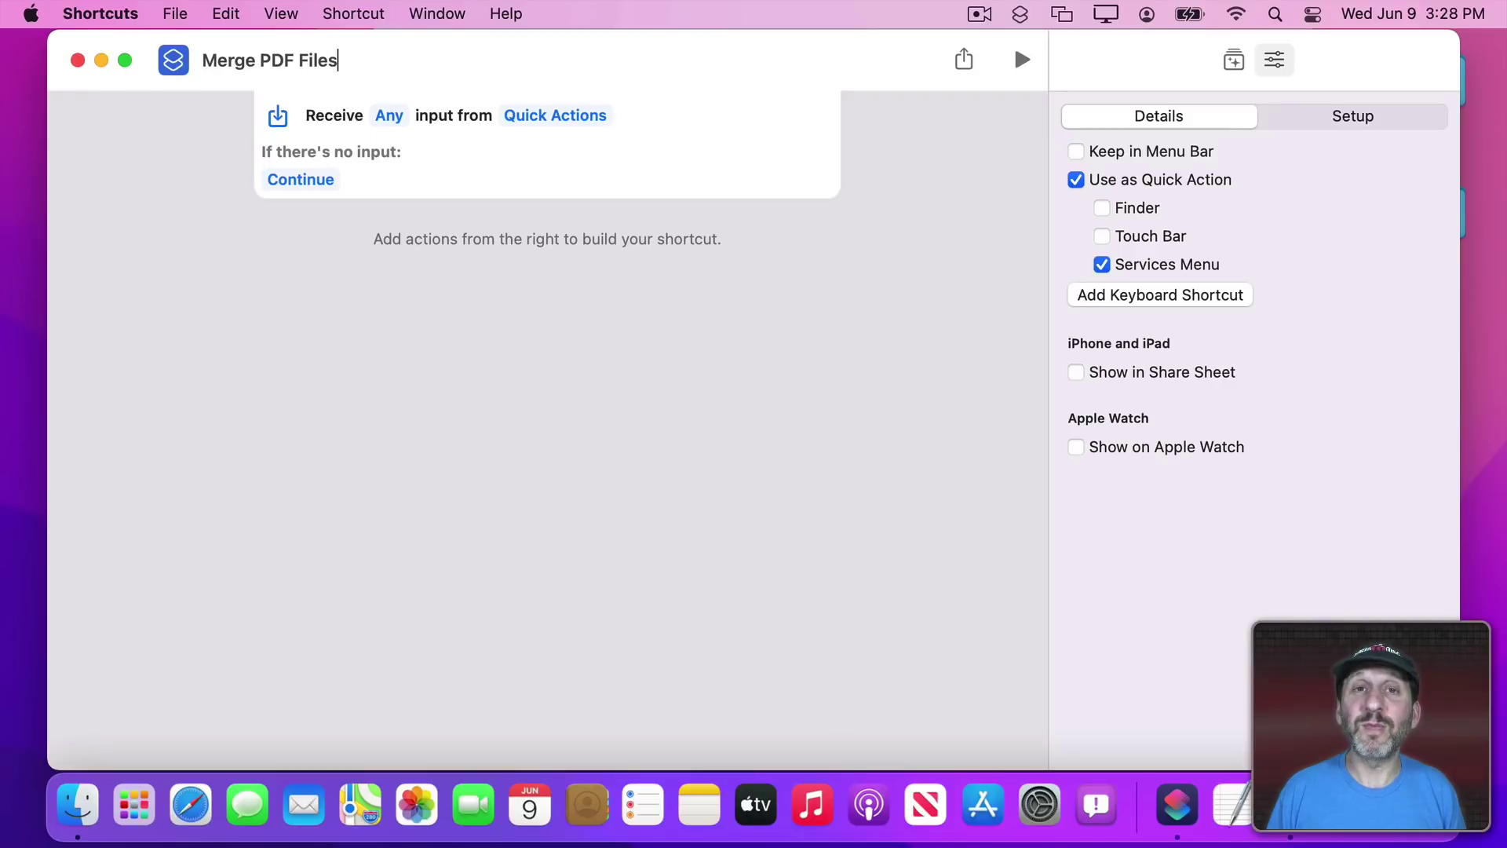
pyautogui.click(388, 115)
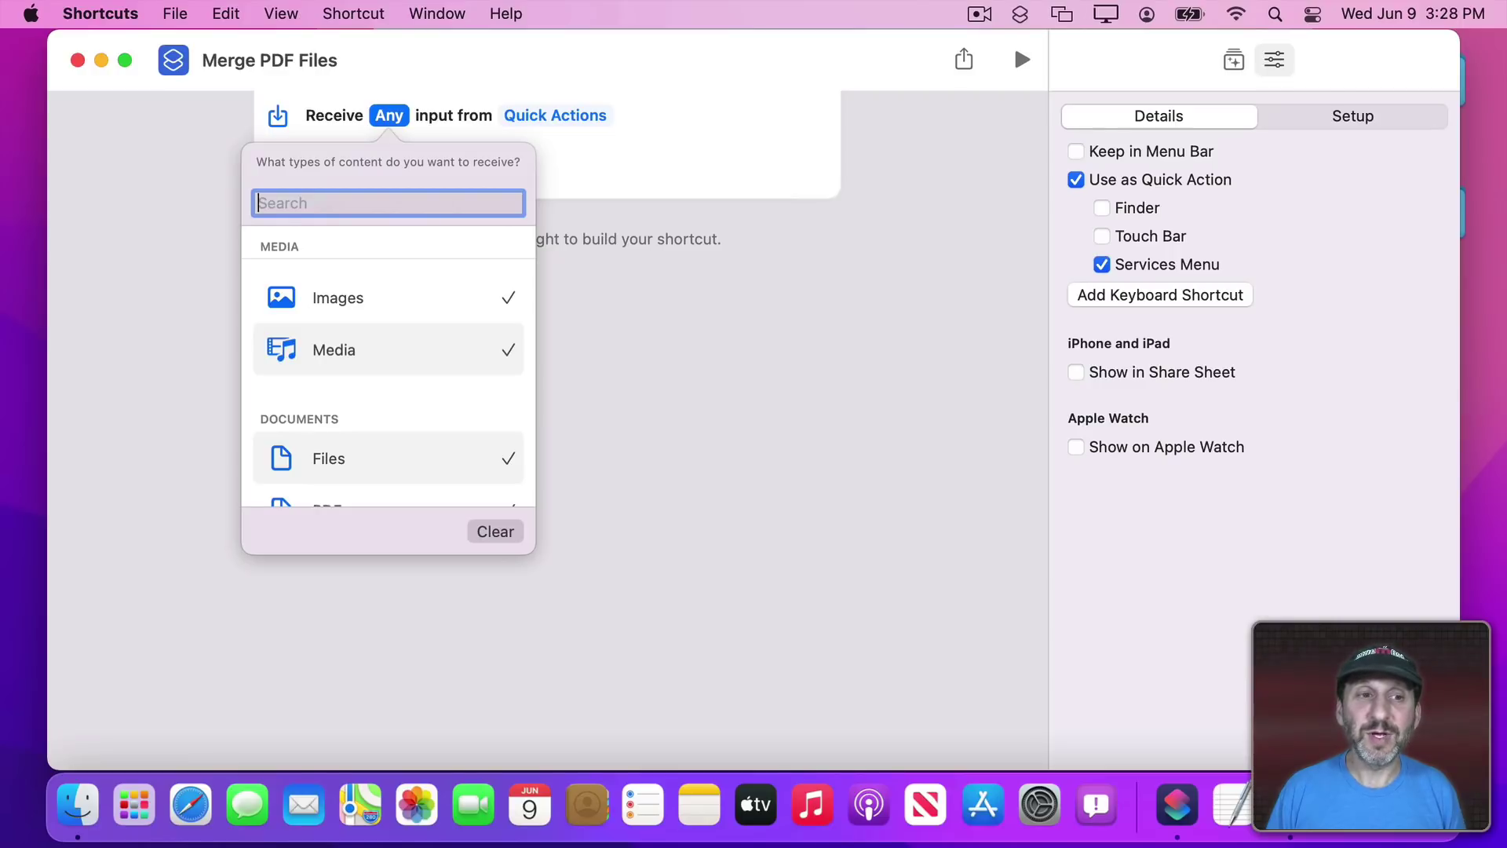
pyautogui.press('Escape')
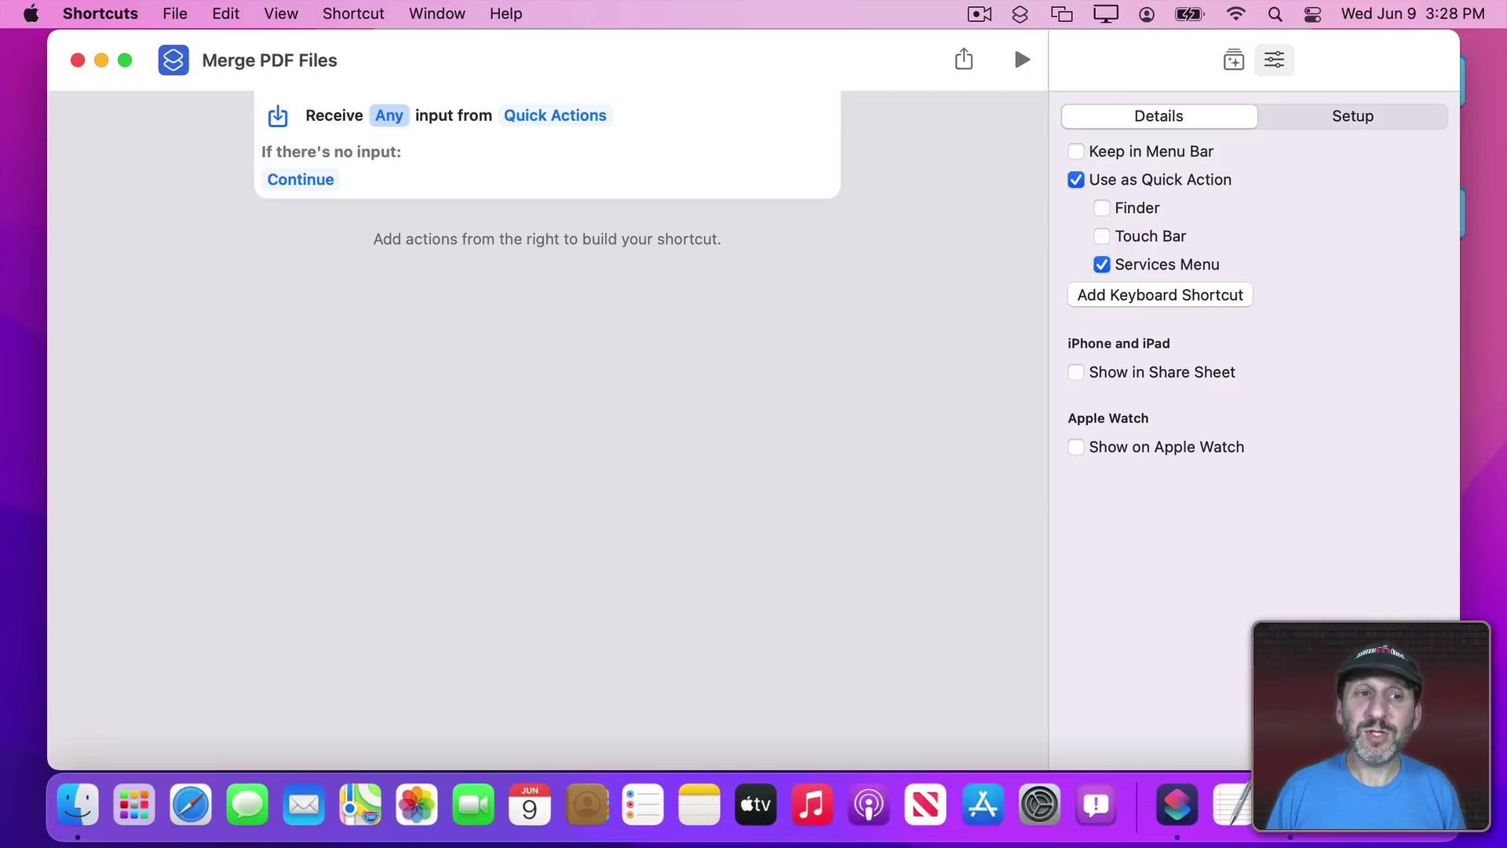
pyautogui.click(301, 180)
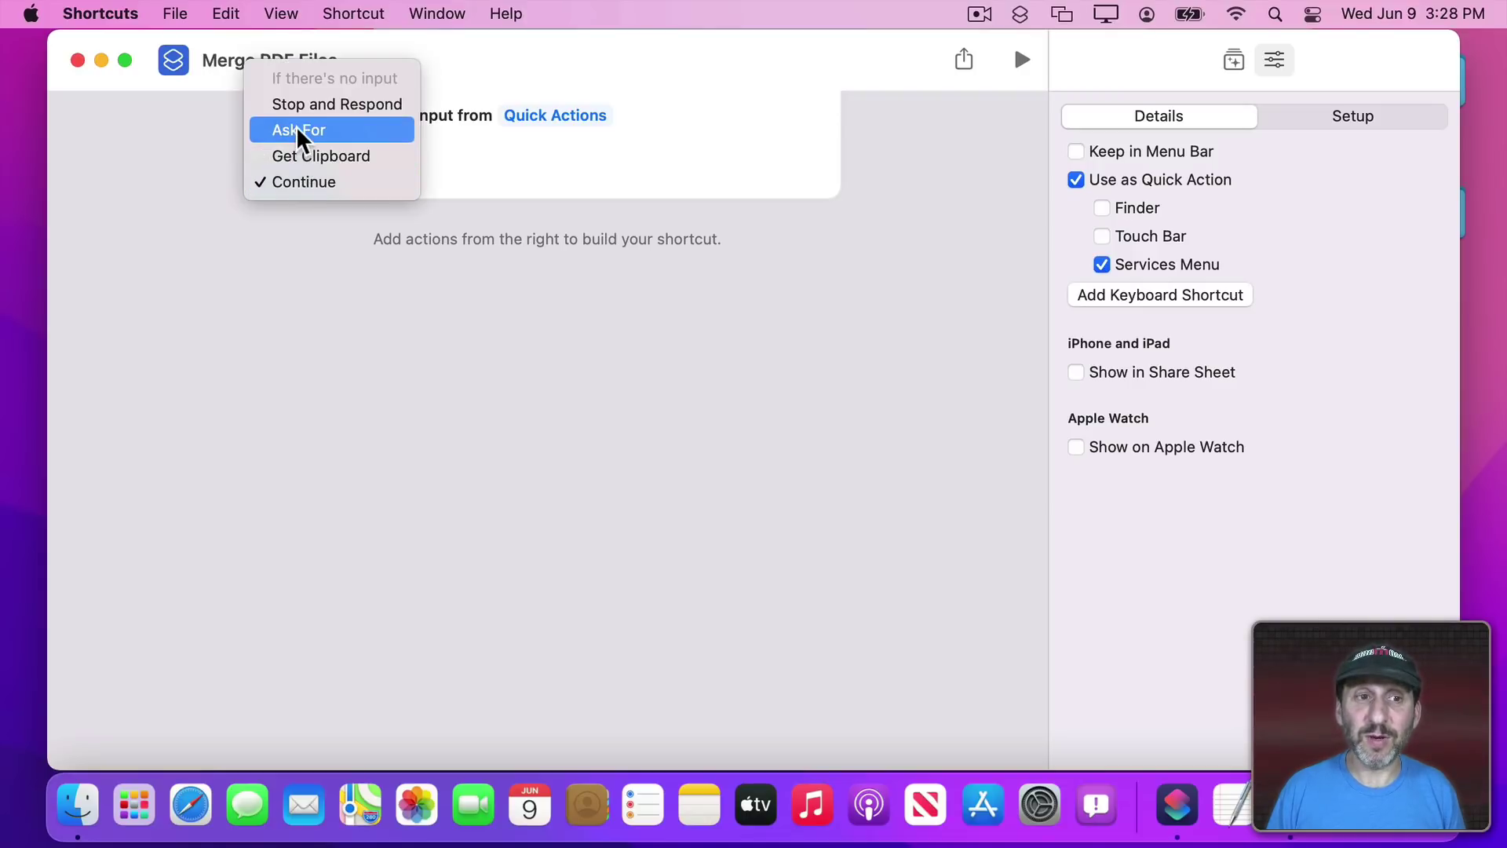
pyautogui.click(223, 226)
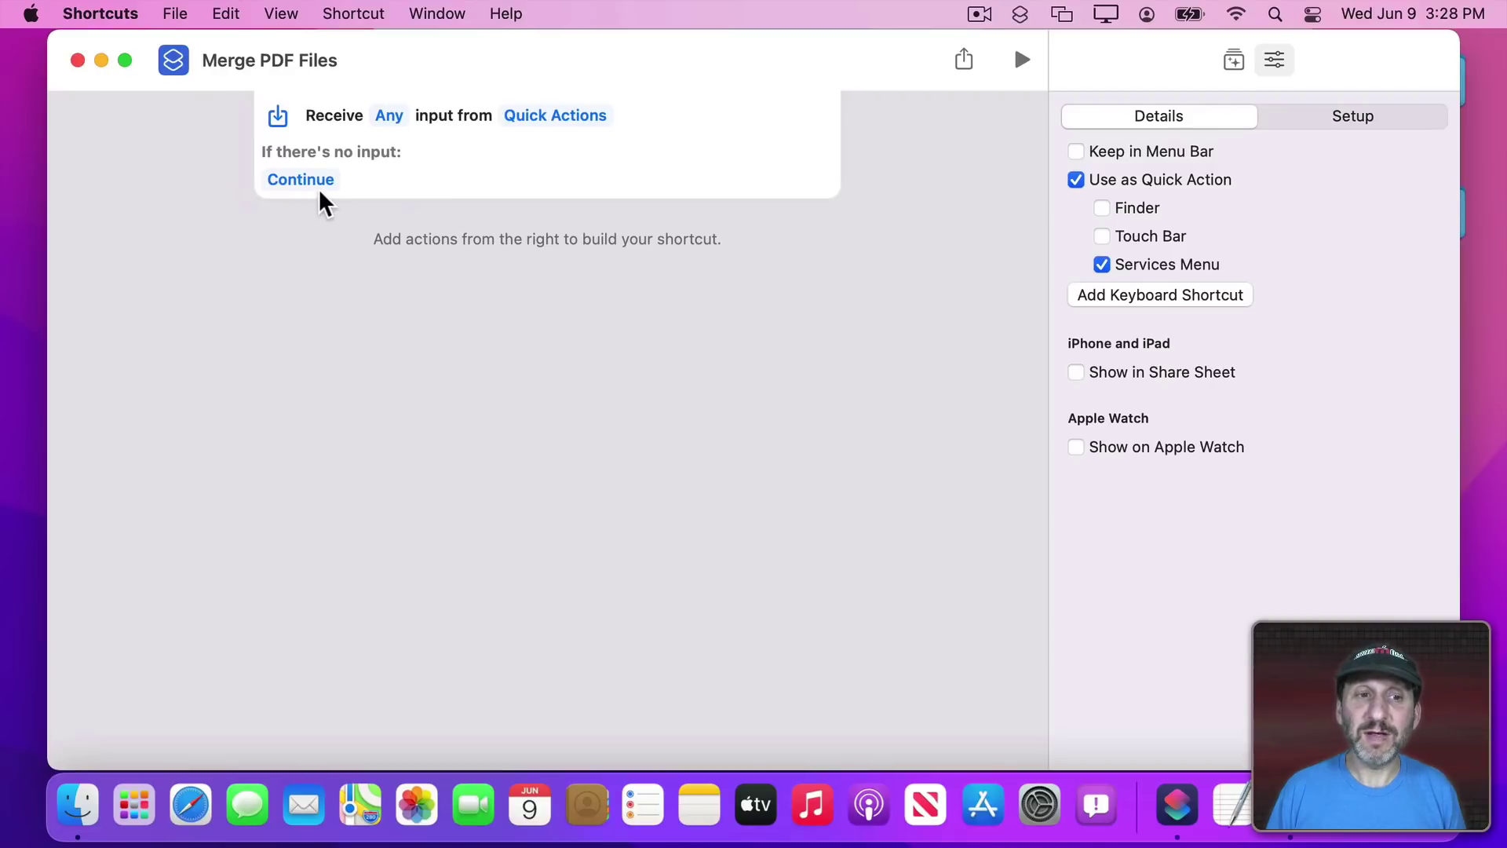
pyautogui.click(1234, 68)
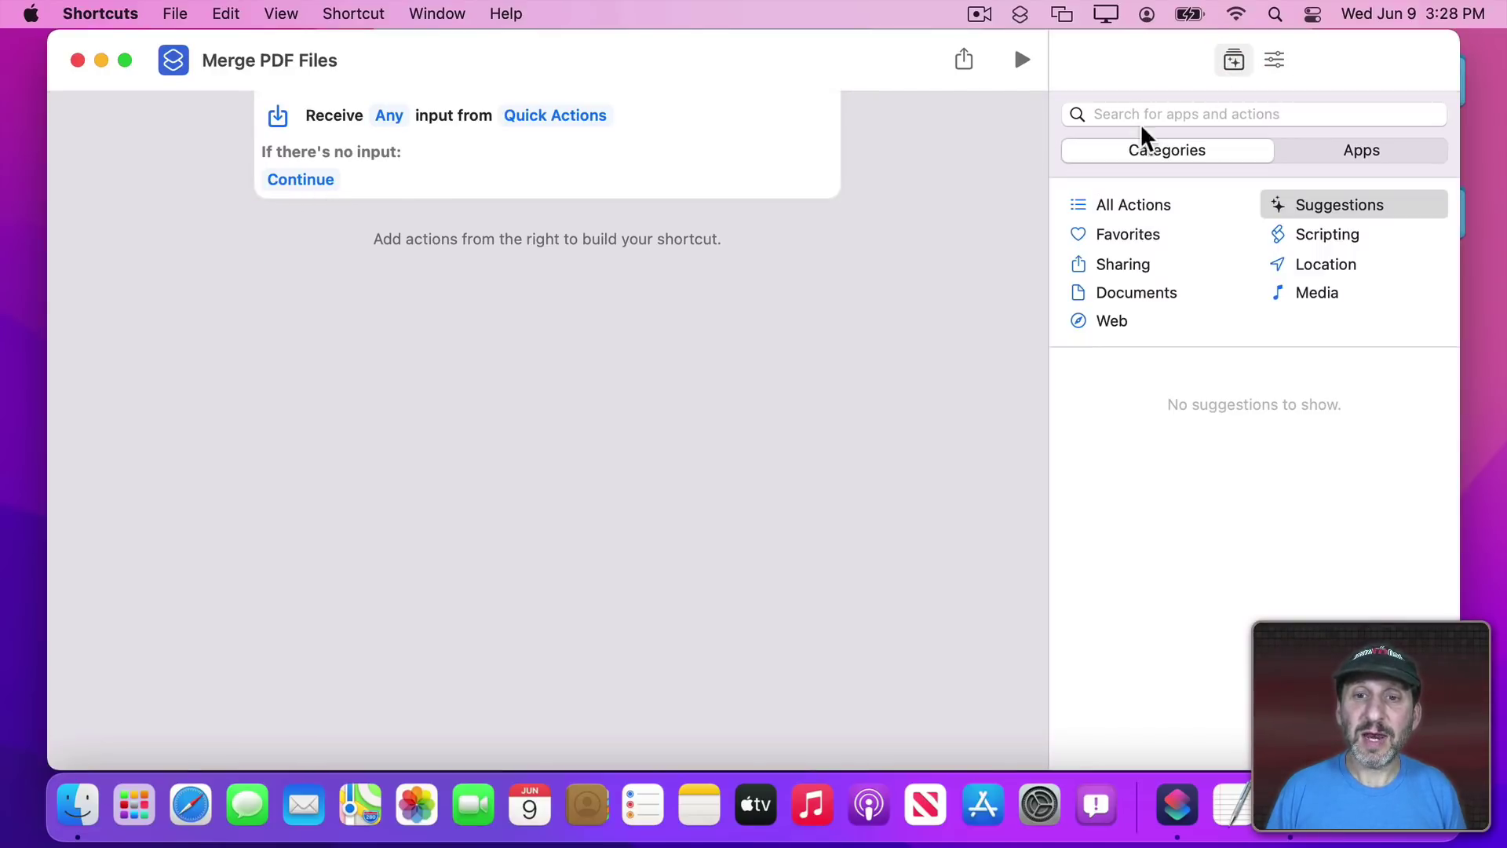
# Add a Make PDF action that takes Shortcut Input as its input.
pyautogui.click(1128, 209)
pyautogui.scroll(-5, 1178, 632)
pyautogui.scroll(5, 1182, 636)
pyautogui.click(1134, 113)
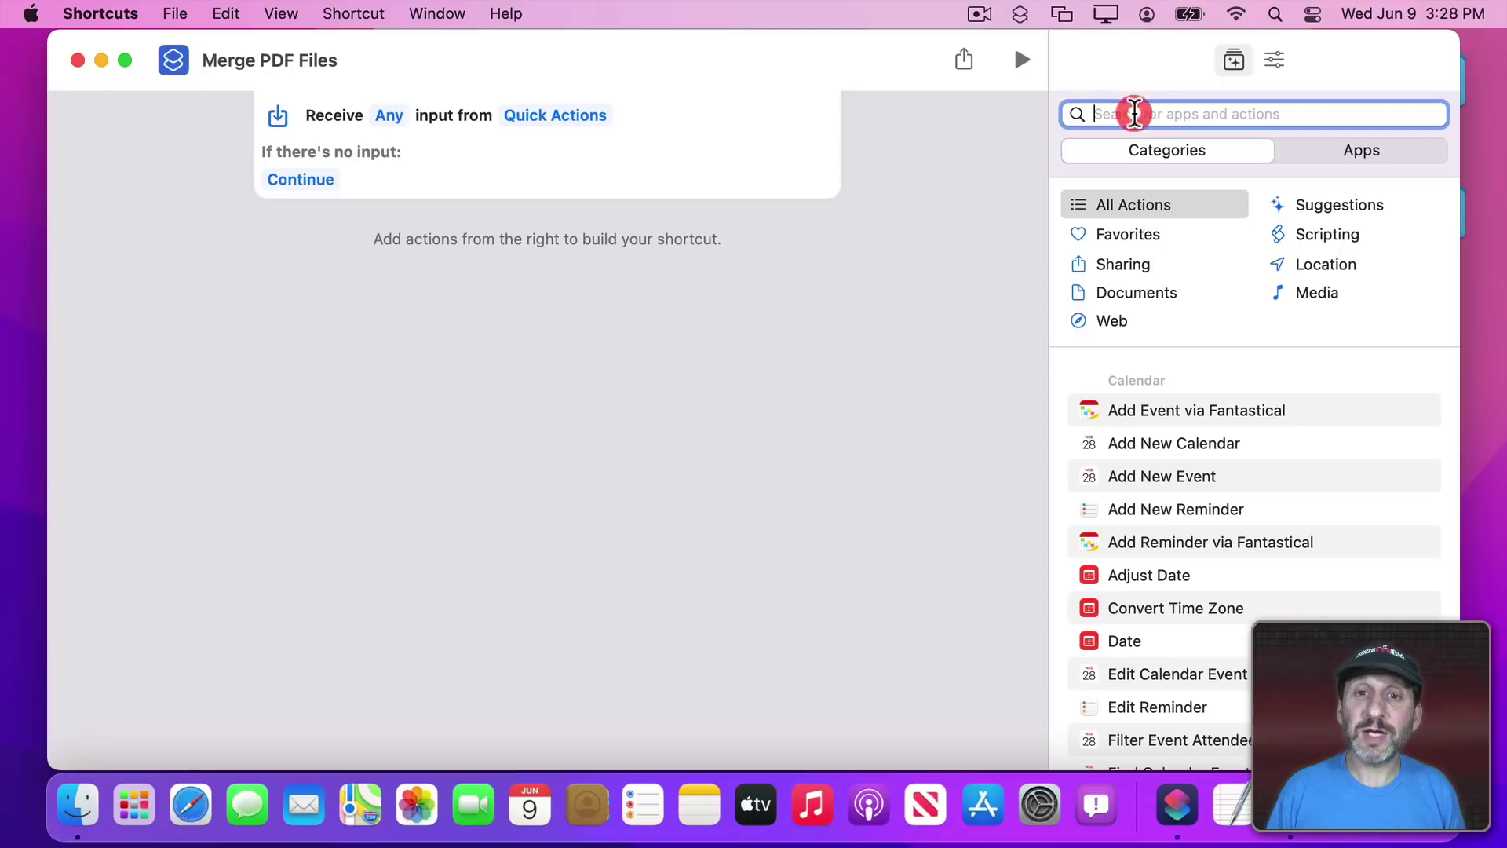
pyautogui.write('pdf')
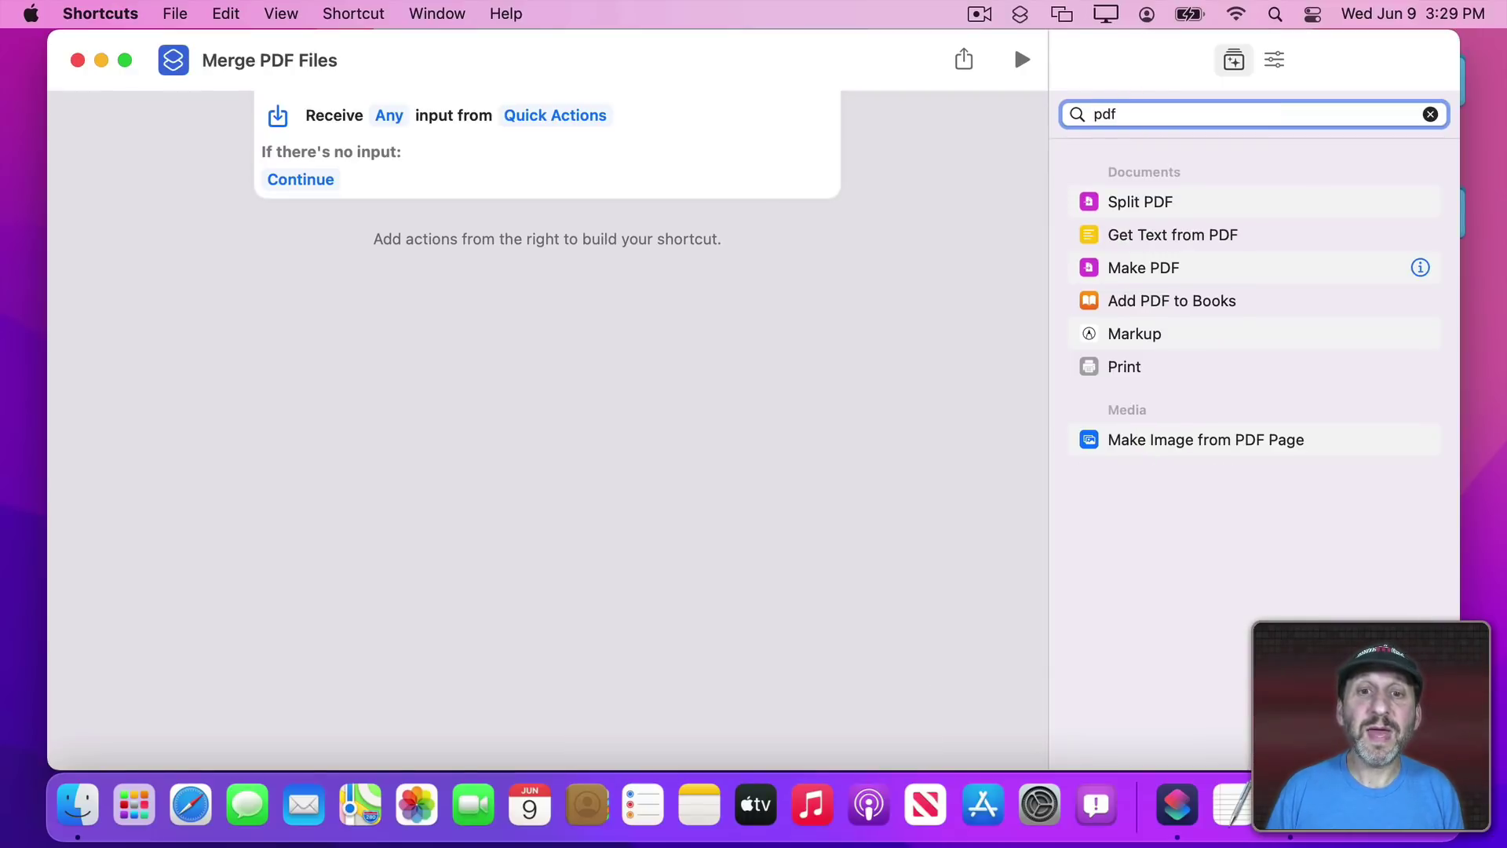
pyautogui.doubleClick(1178, 268)
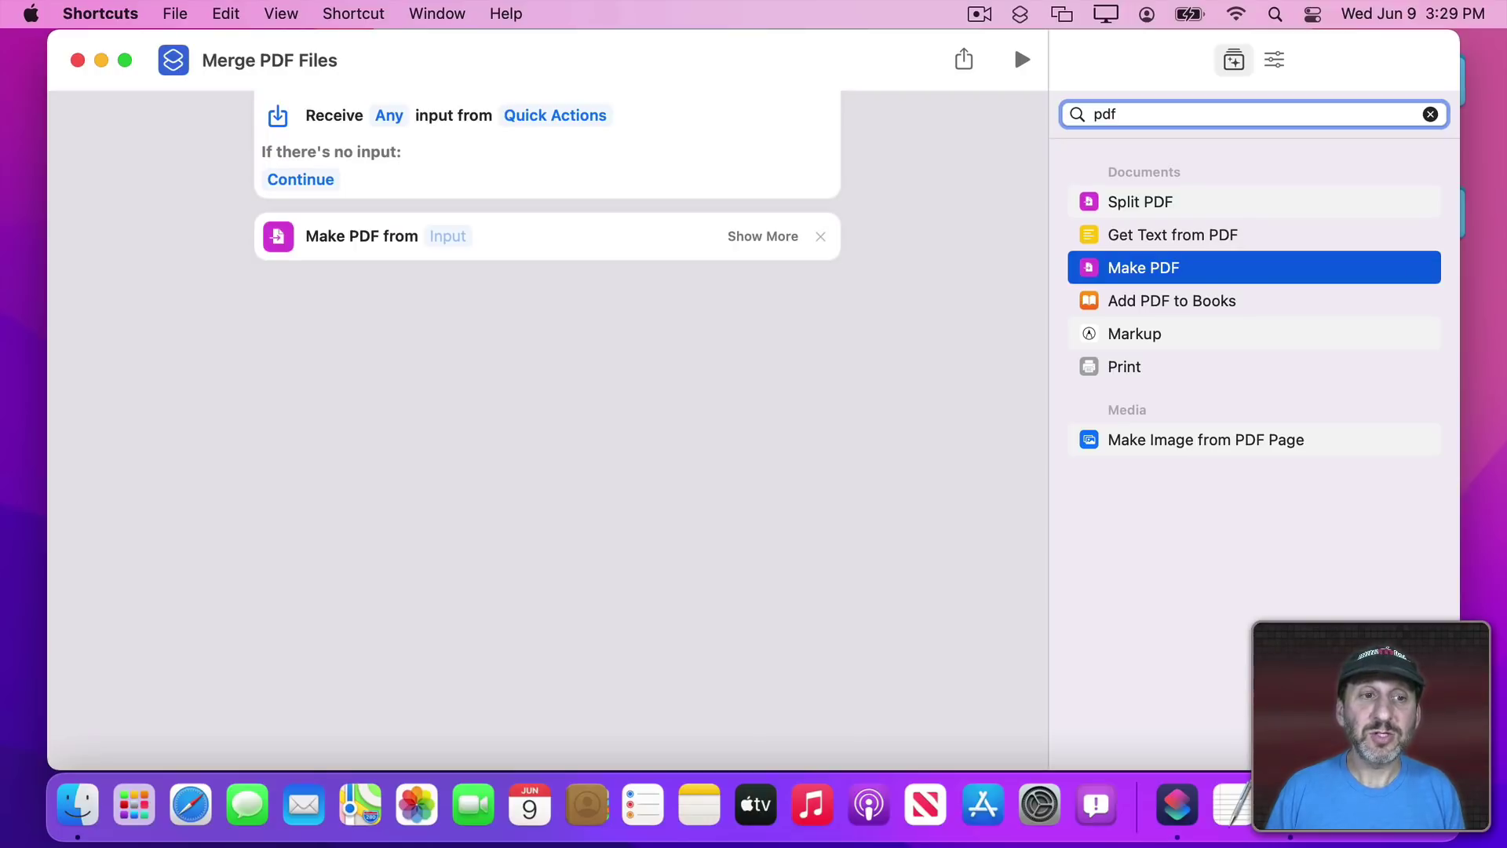
pyautogui.click(458, 241)
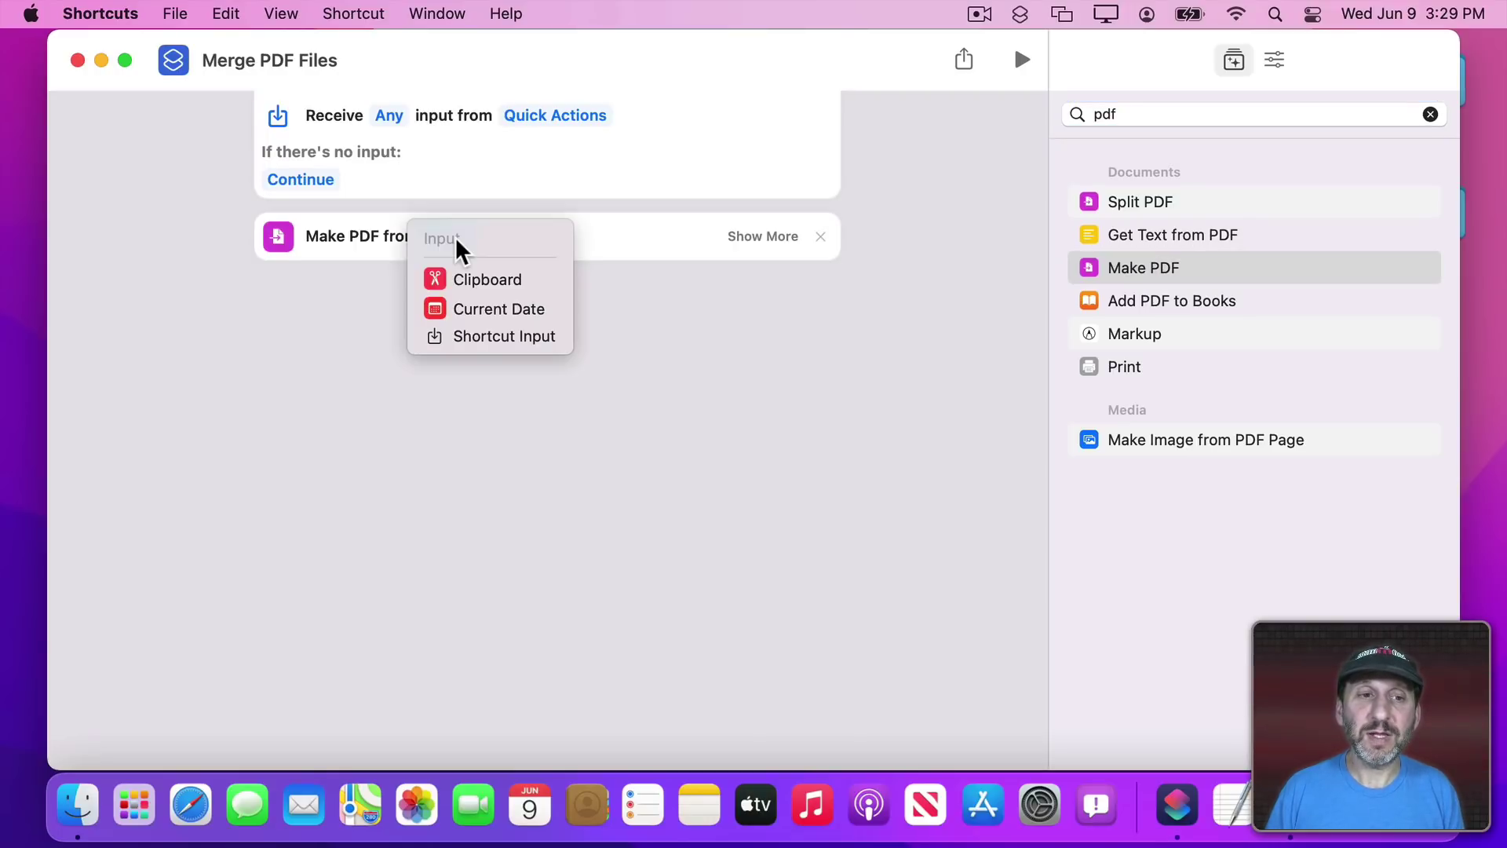
pyautogui.click(482, 338)
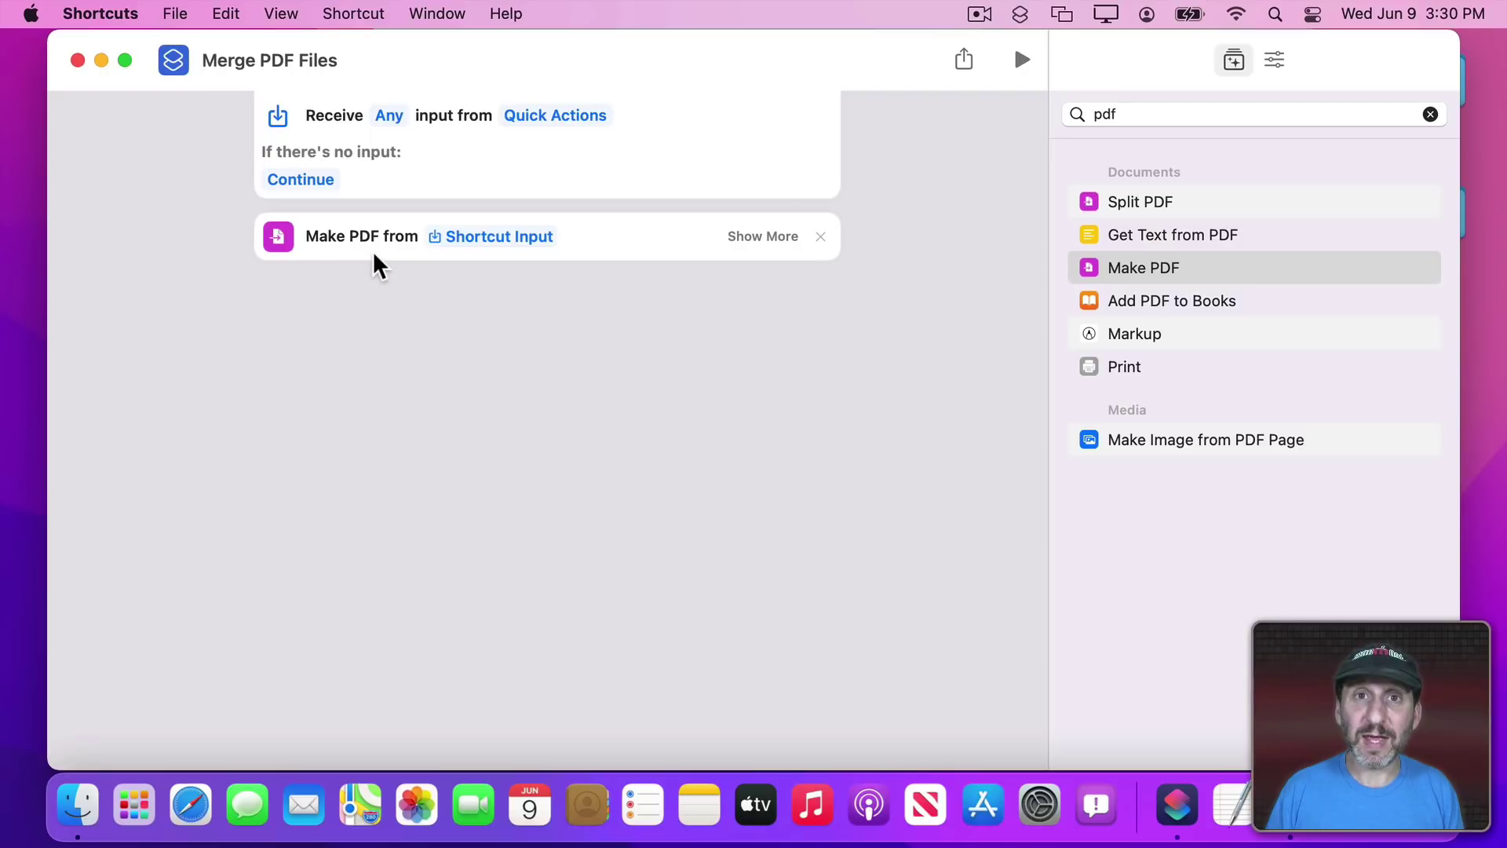
# Add a Save File action after Make PDF to save the merged PDF.
pyautogui.doubleClick(1114, 115)
pyautogui.write('save')
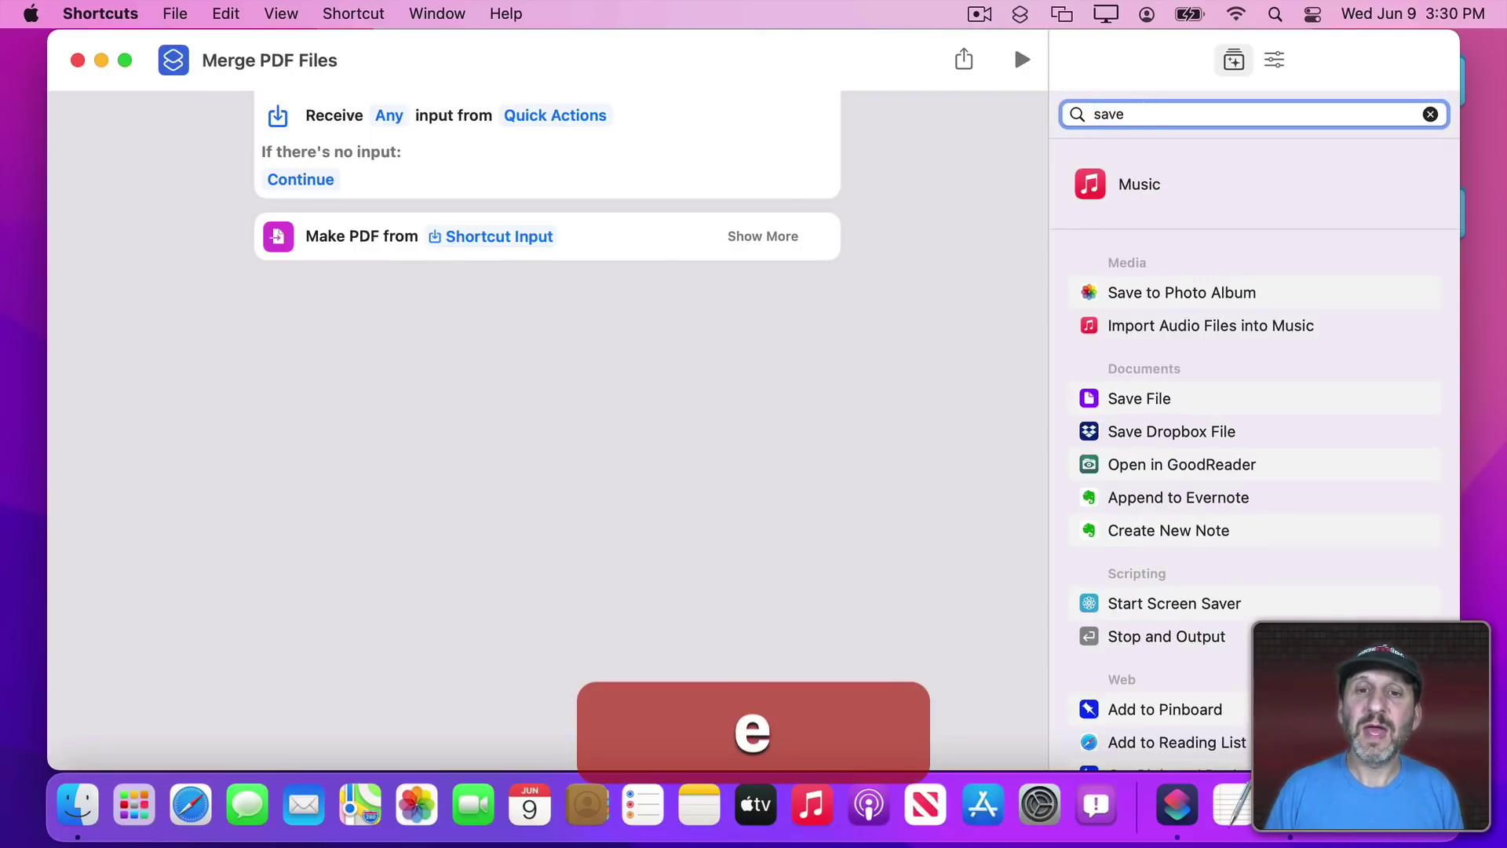
pyautogui.press('Down')
pyautogui.press('Return')
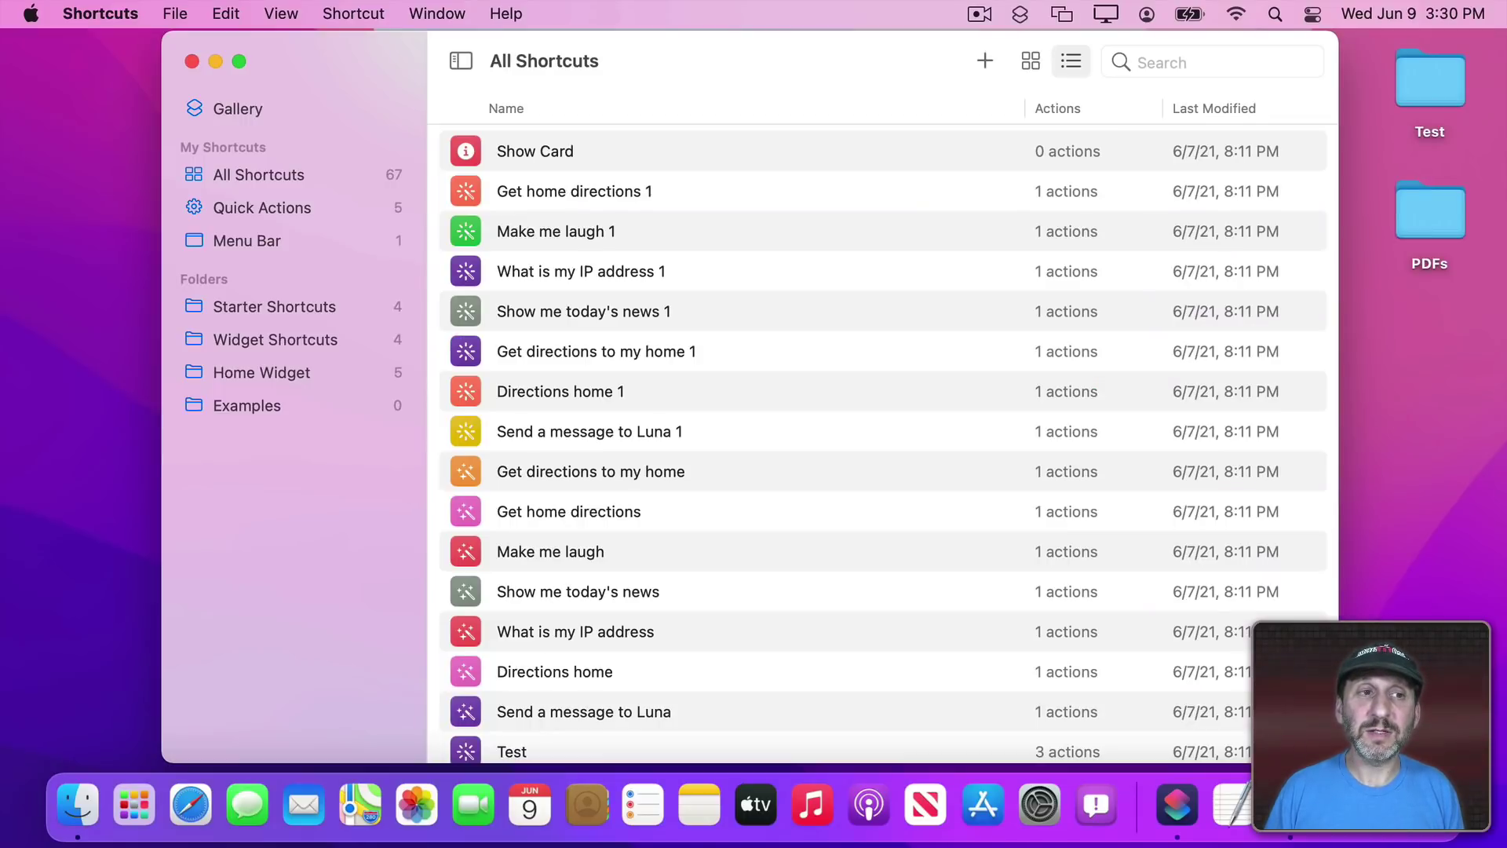
# Review Merge PDF Files in the Quick Actions list, then close its editor.
pyautogui.click(202, 205)
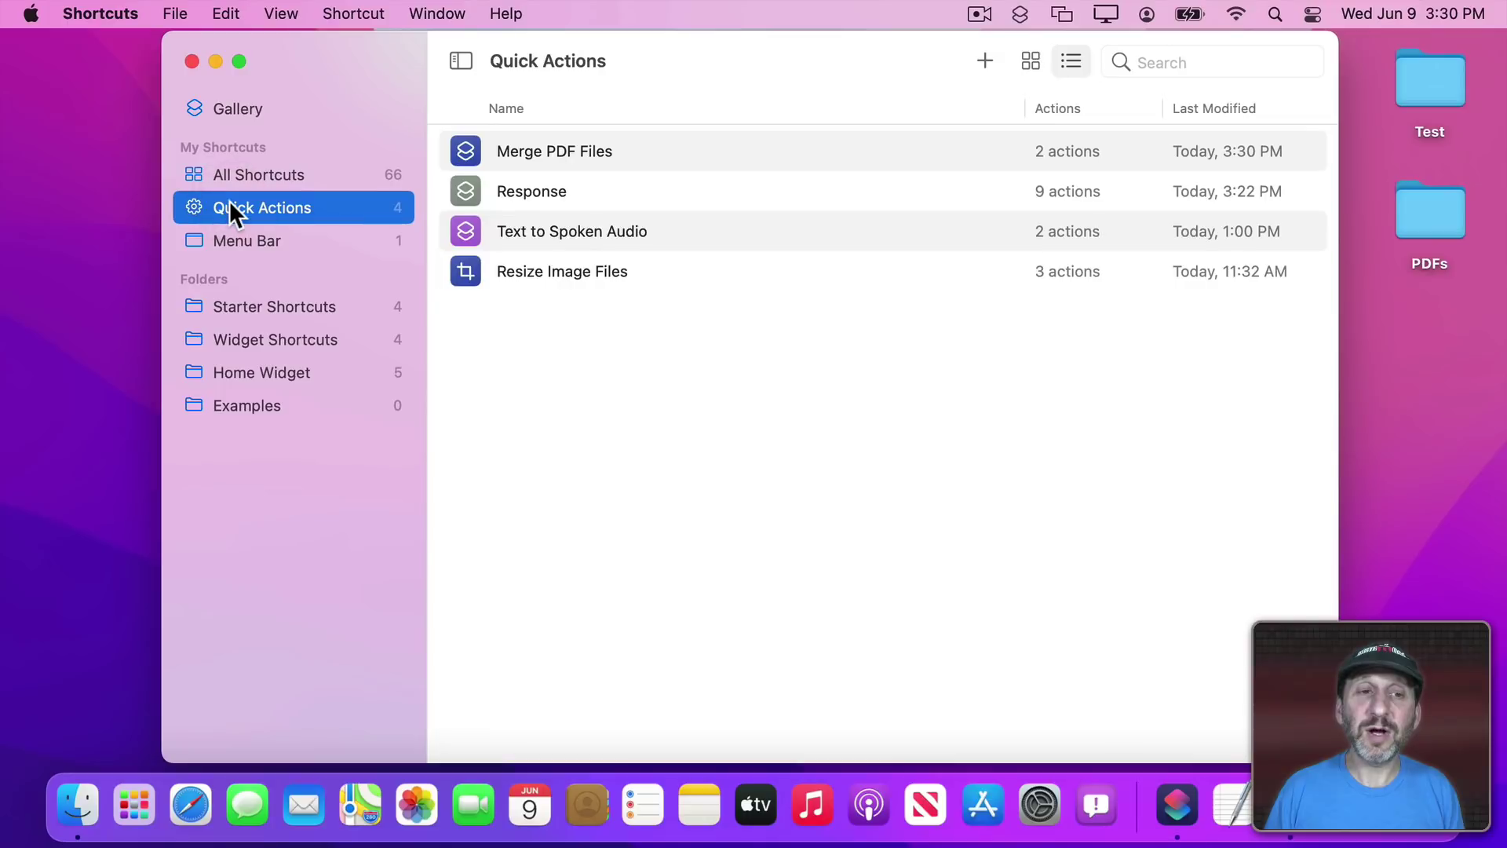
pyautogui.moveTo(562, 273)
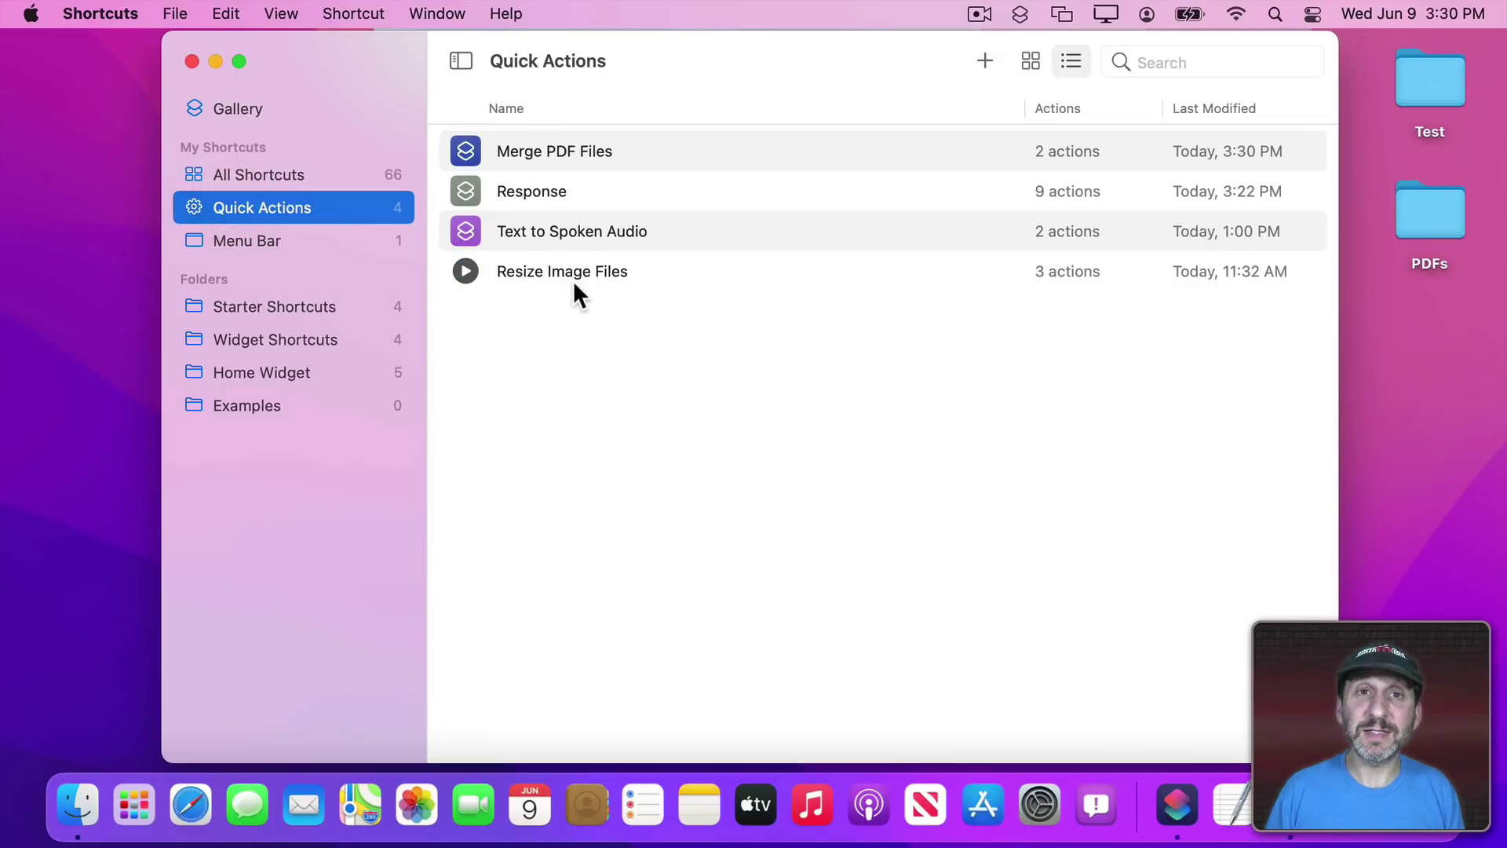
pyautogui.click(585, 151)
pyautogui.doubleClick(585, 151)
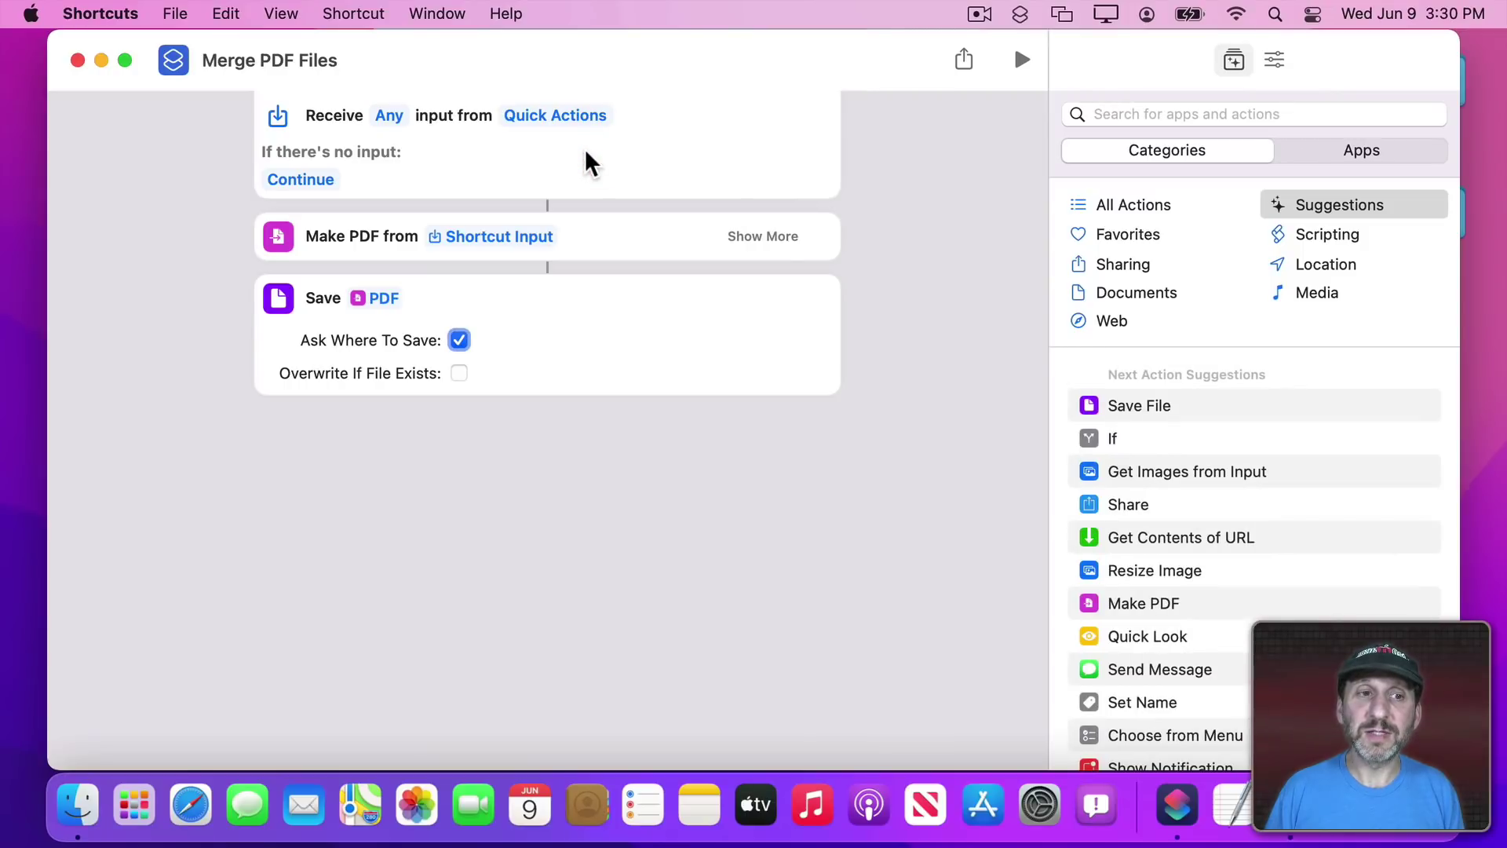
pyautogui.click(77, 60)
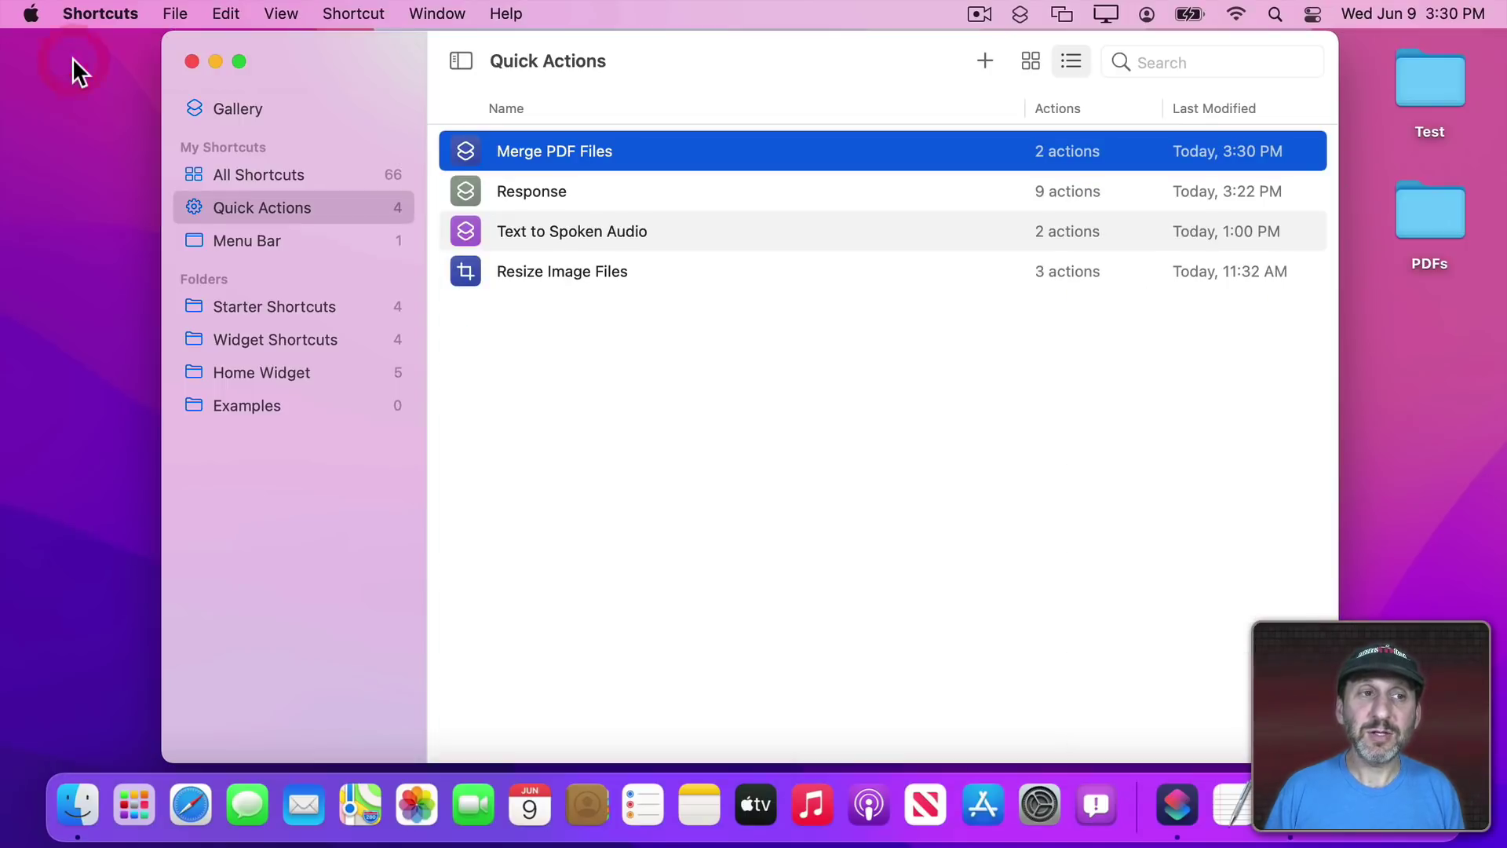
# Run Services > Merge PDF Files on the three PDFs, saving the result into the PDFs folder.
pyautogui.doubleClick(1424, 207)
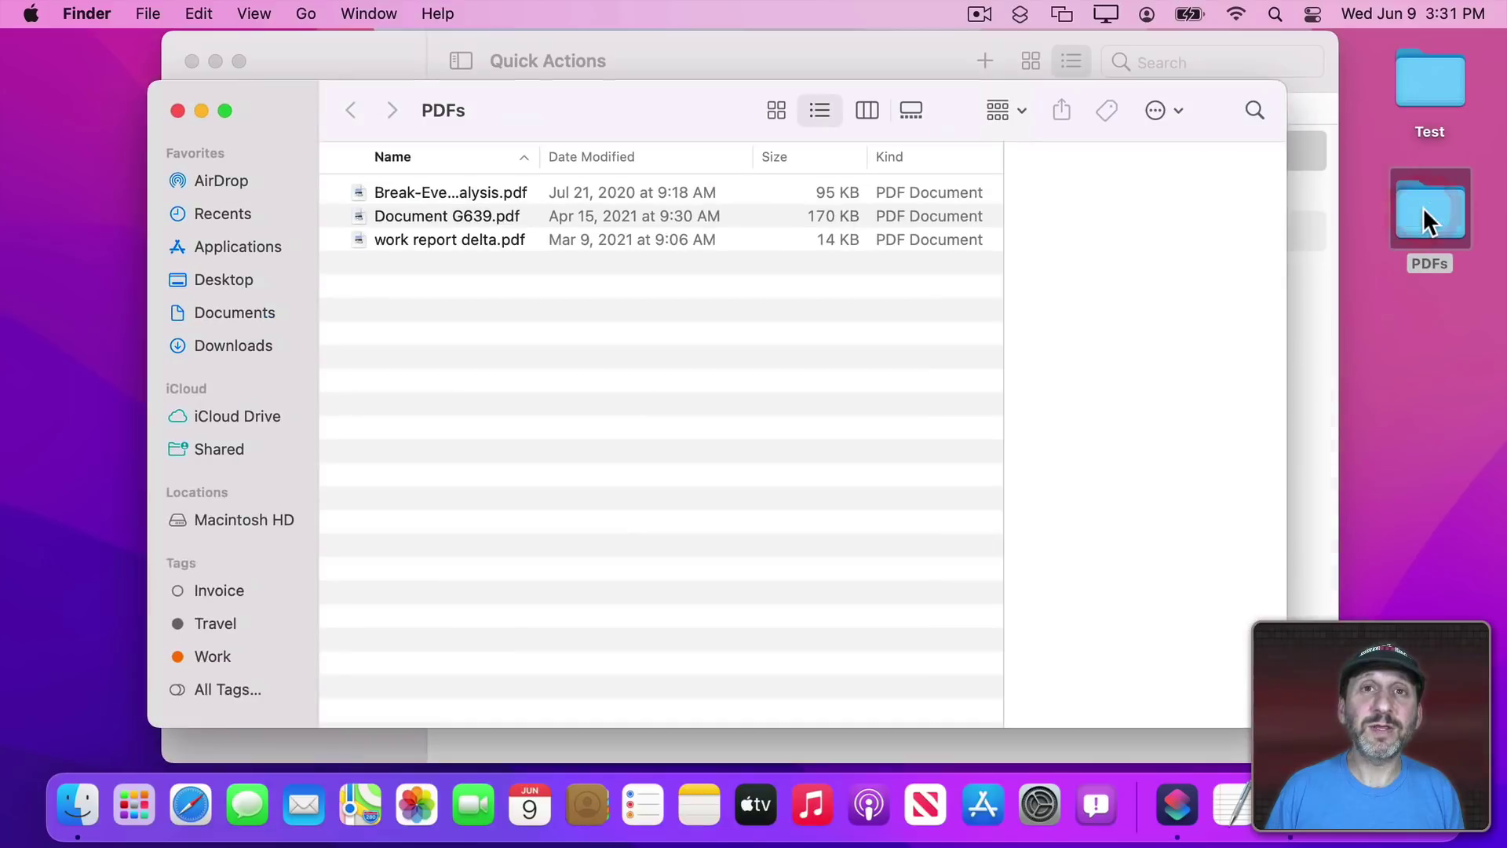
pyautogui.moveTo(510, 283); pyautogui.dragTo(410, 195)
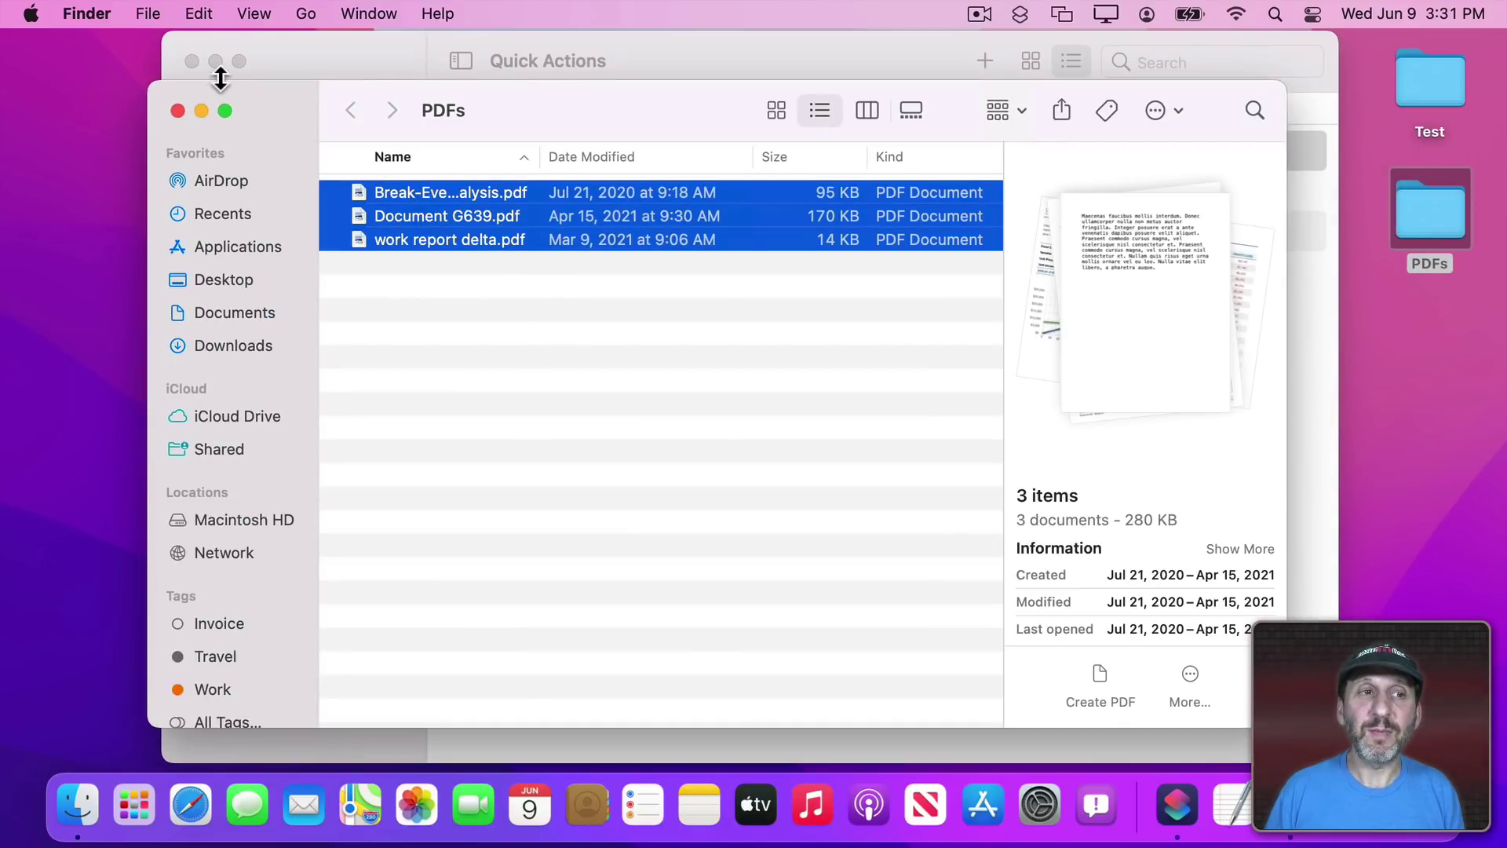
pyautogui.click(92, 14)
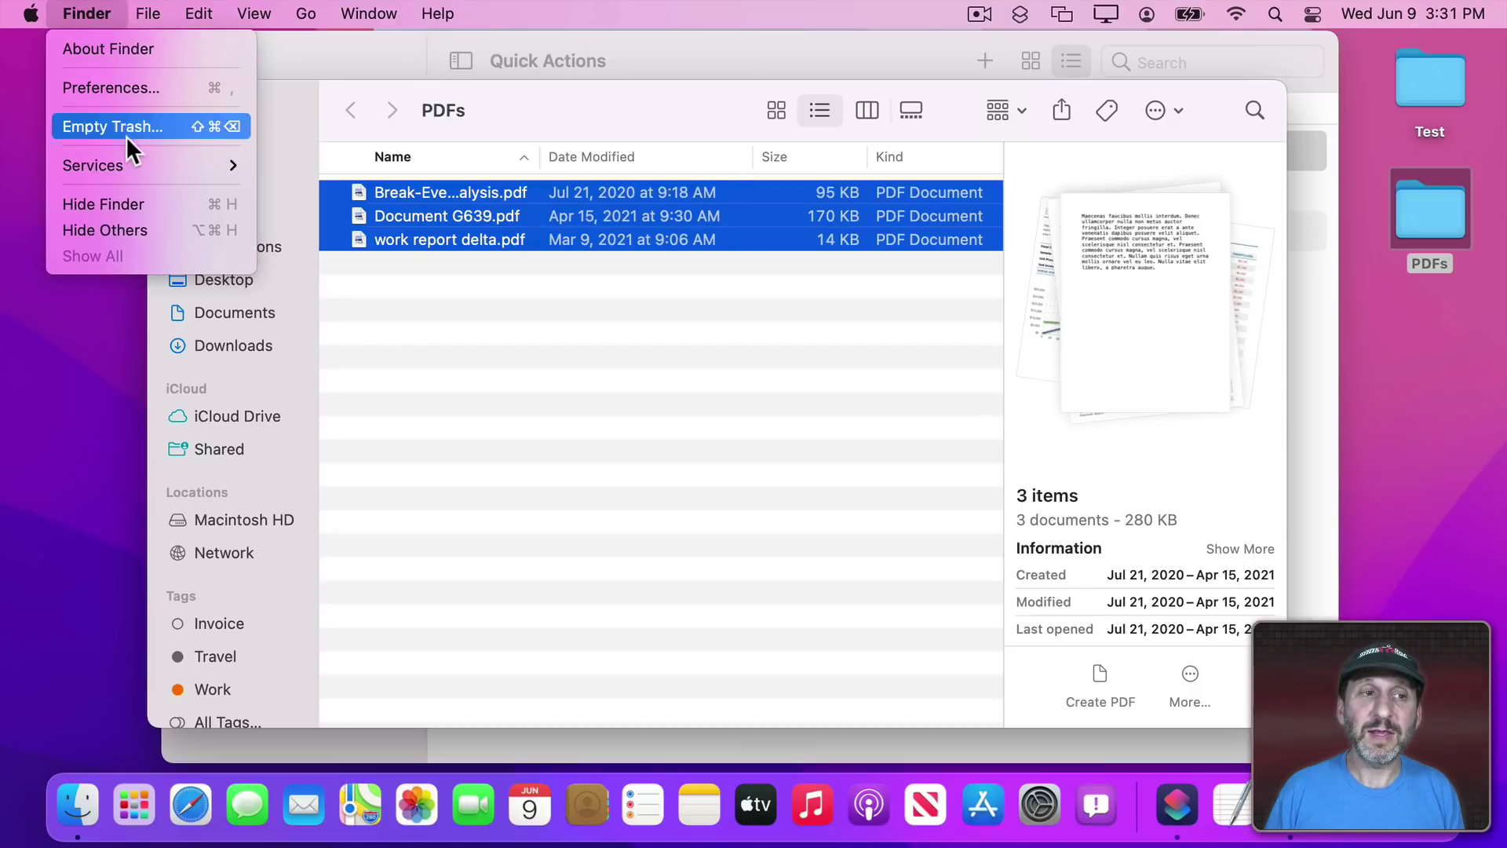
pyautogui.moveTo(142, 166)
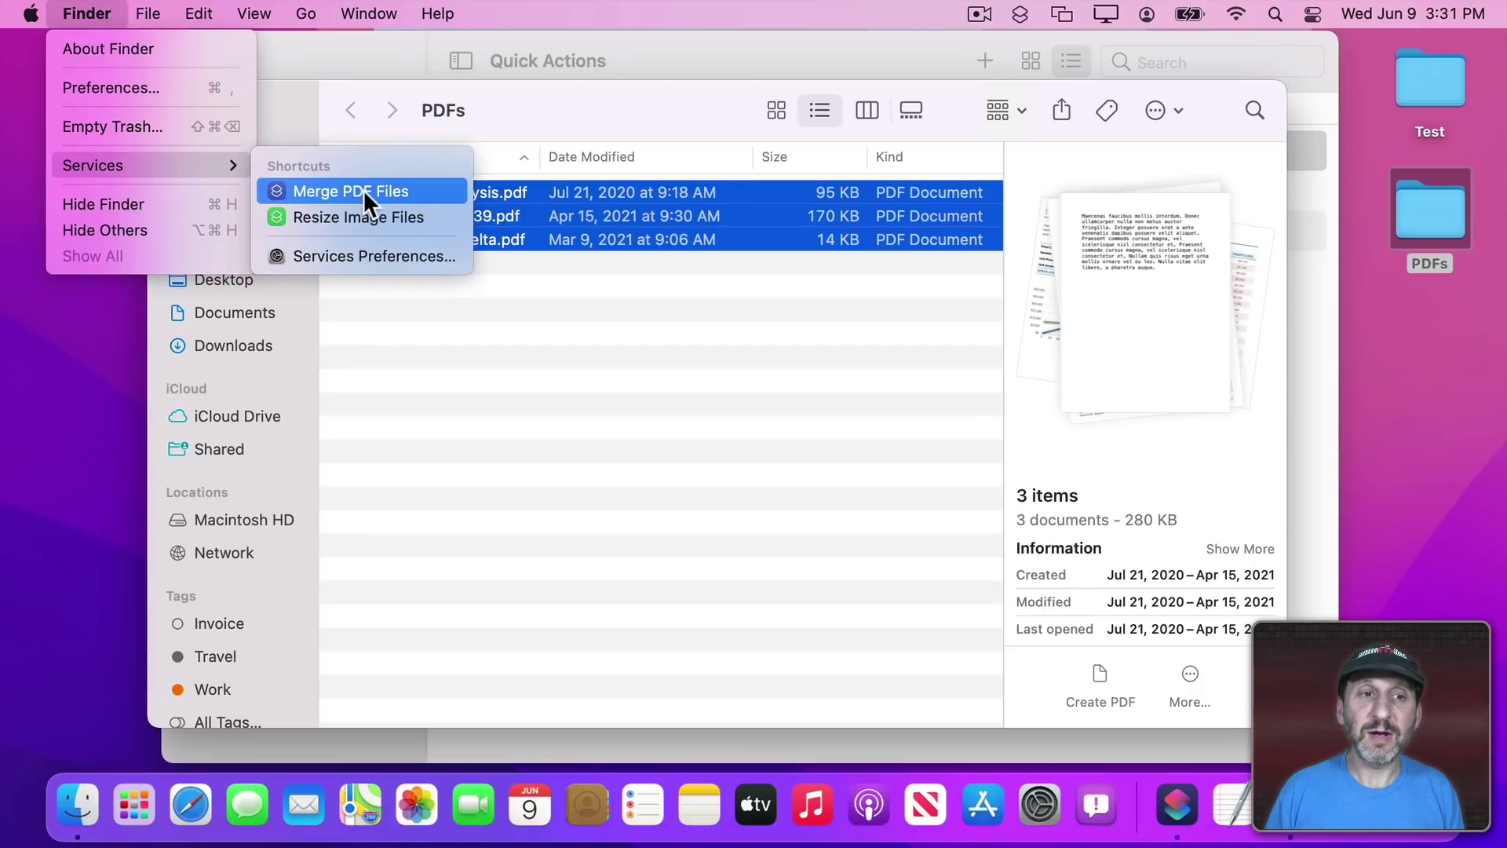
pyautogui.click(364, 191)
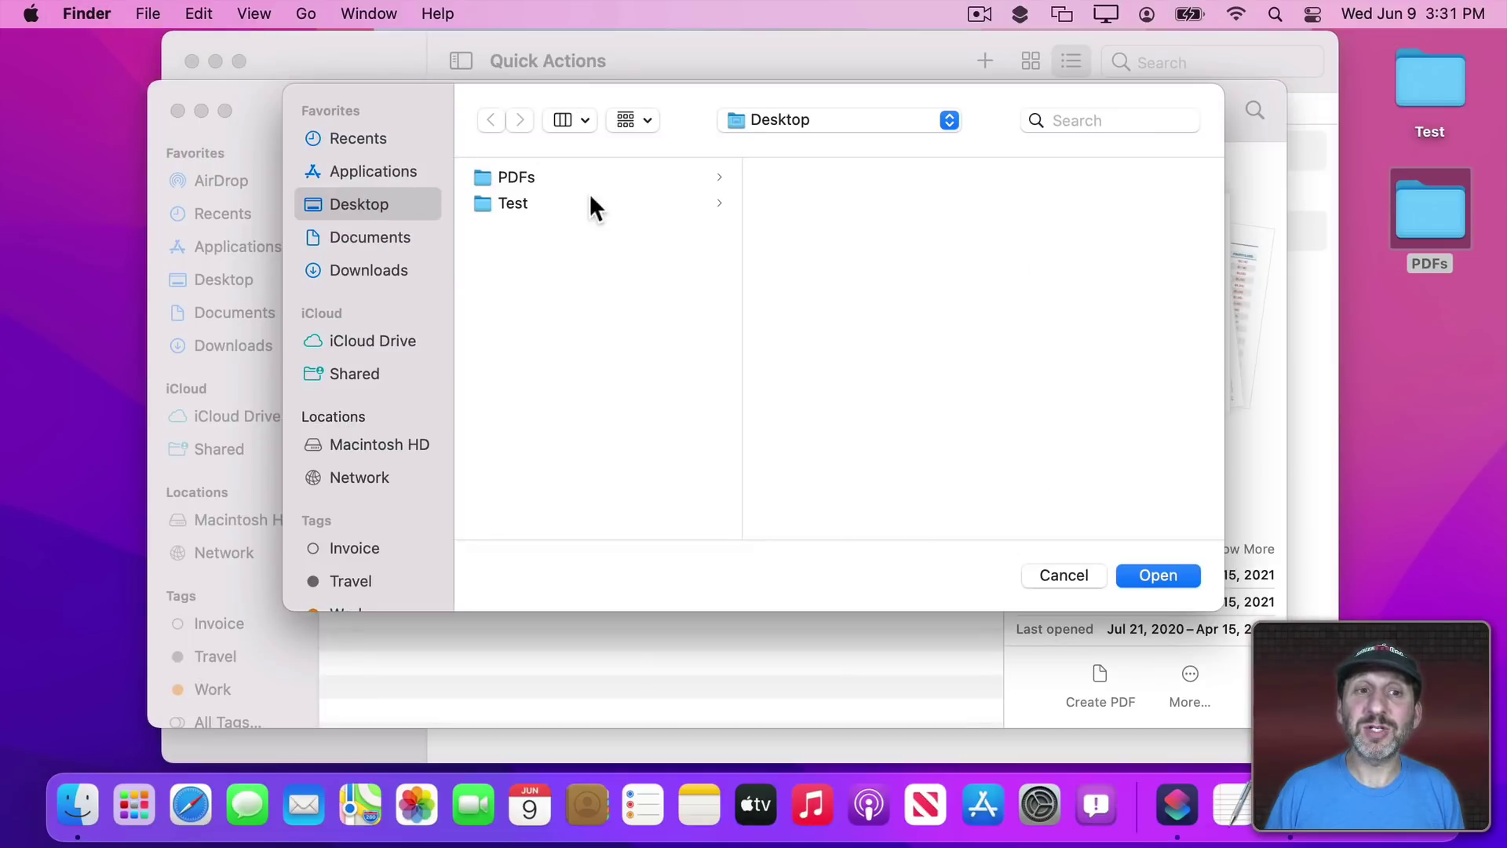
pyautogui.click(515, 178)
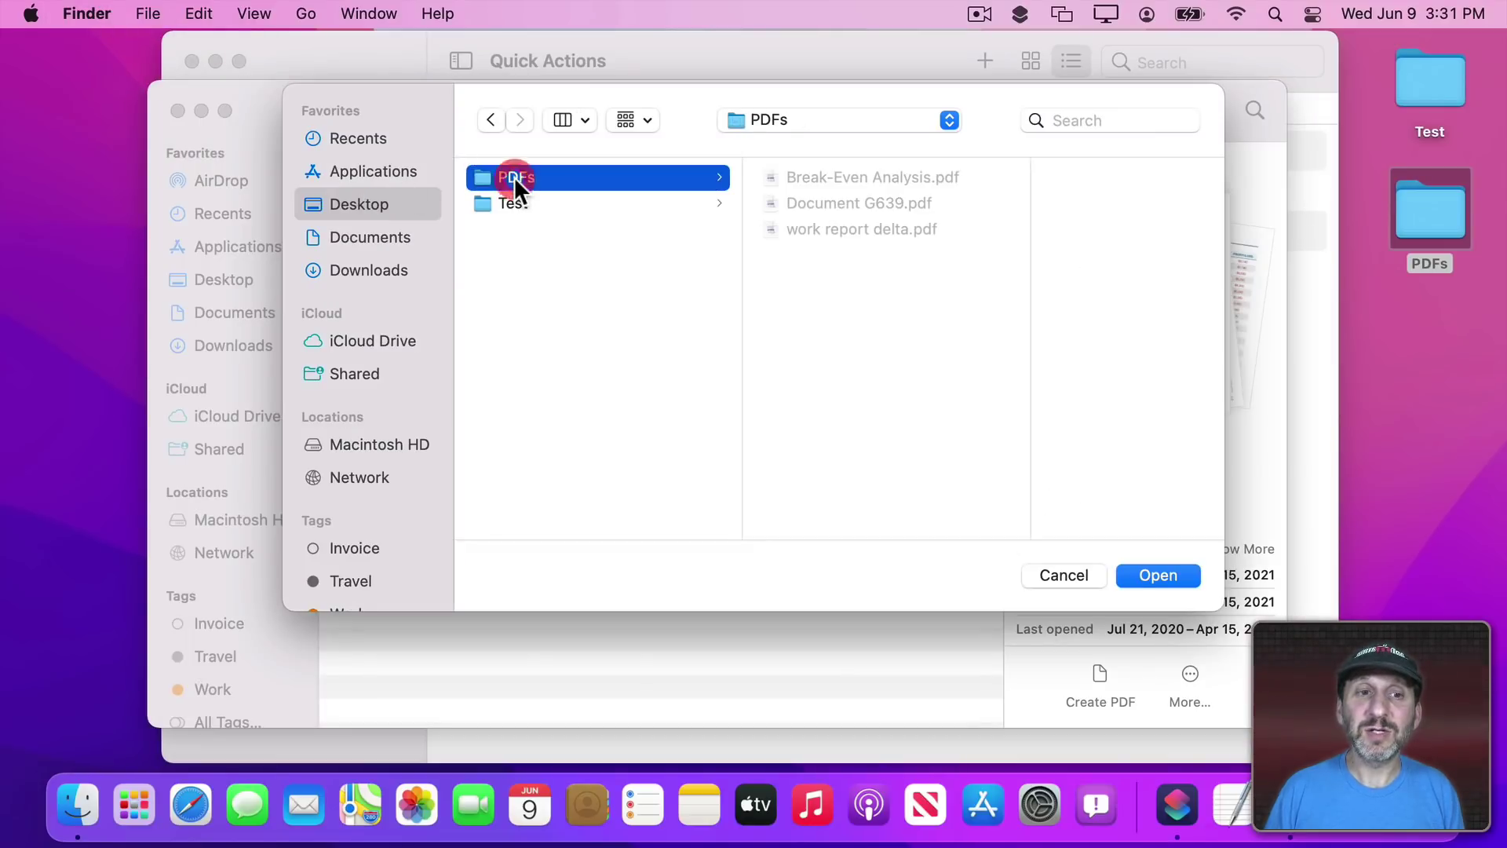
pyautogui.click(1143, 565)
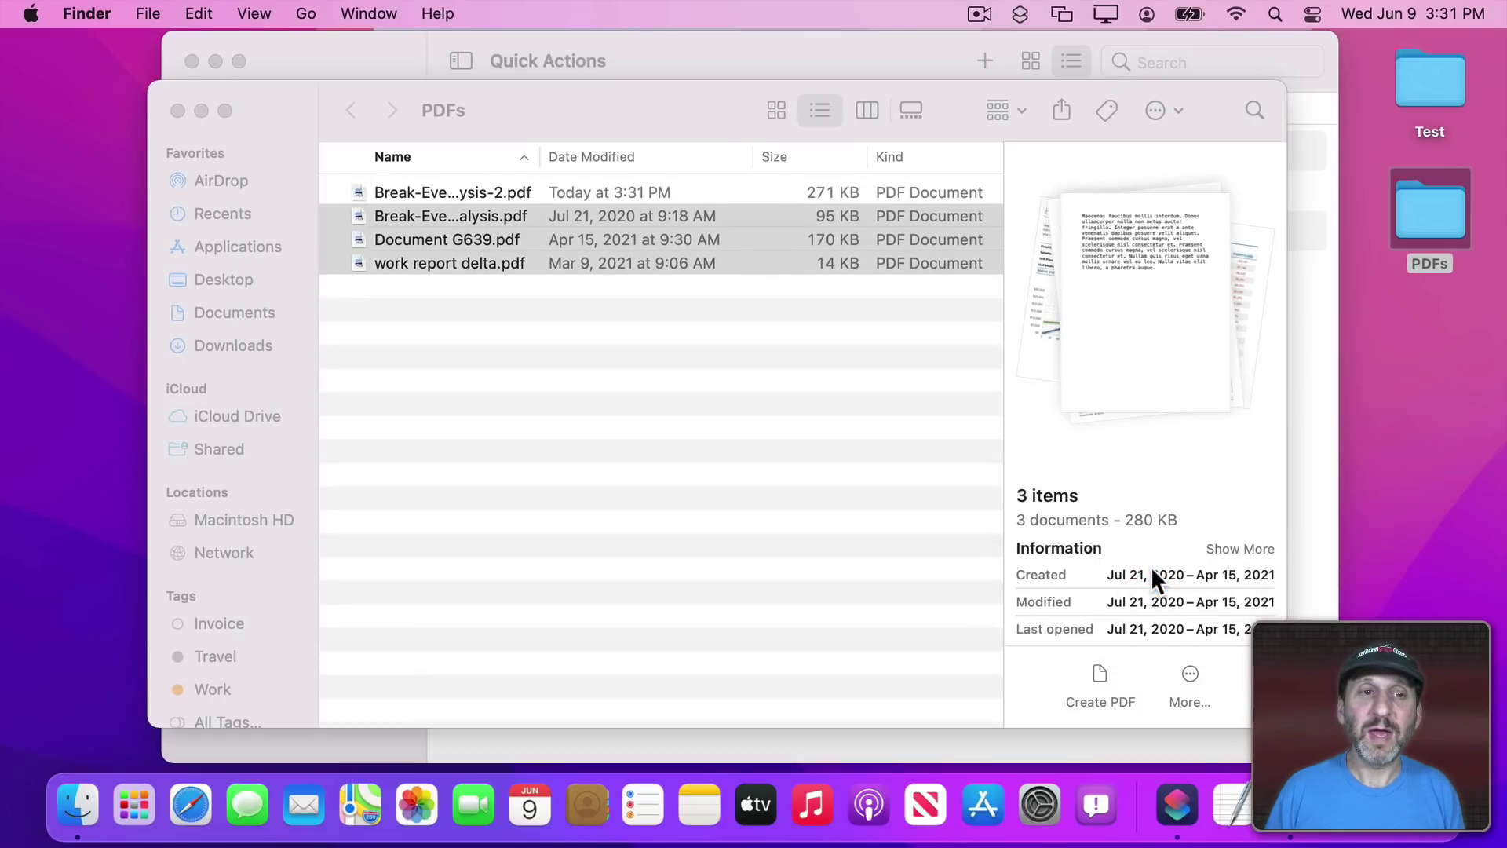
# Preview the new merged PDF, then reselect the three original PDFs.
pyautogui.click(414, 193)
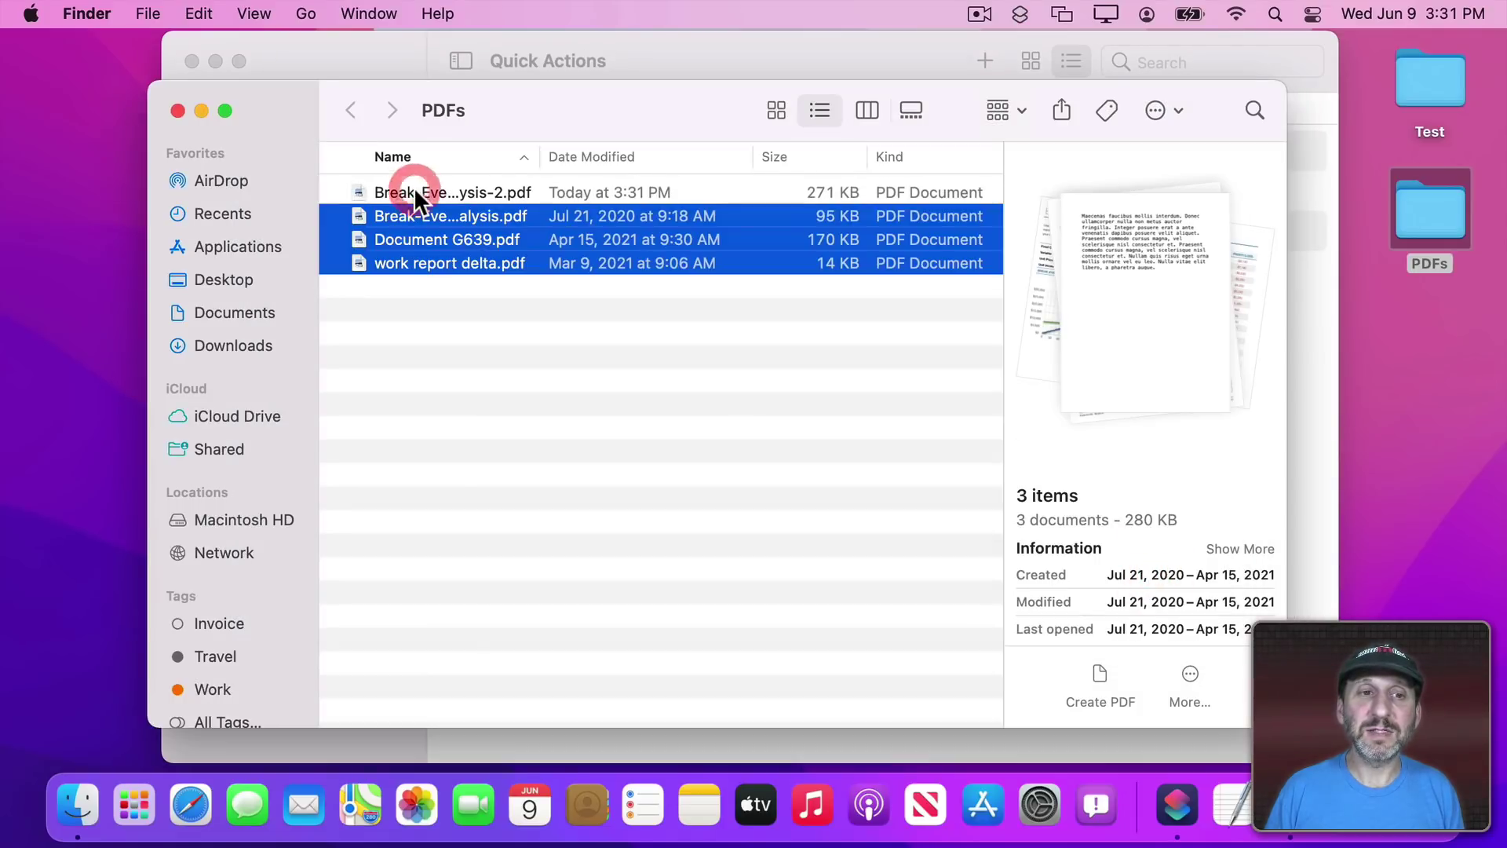
pyautogui.click(466, 197)
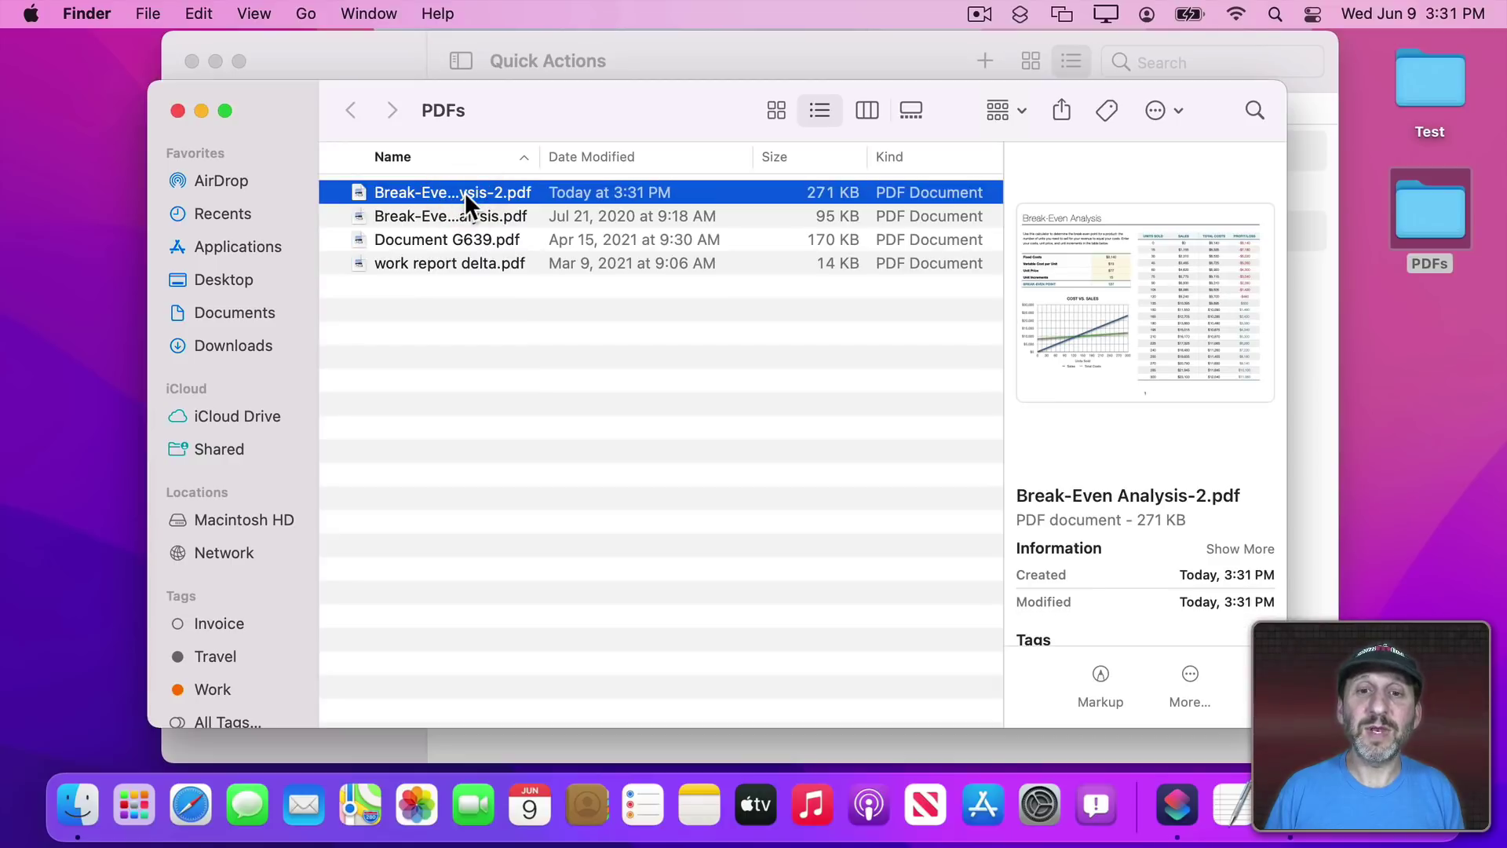
pyautogui.moveTo(439, 307); pyautogui.dragTo(432, 219)
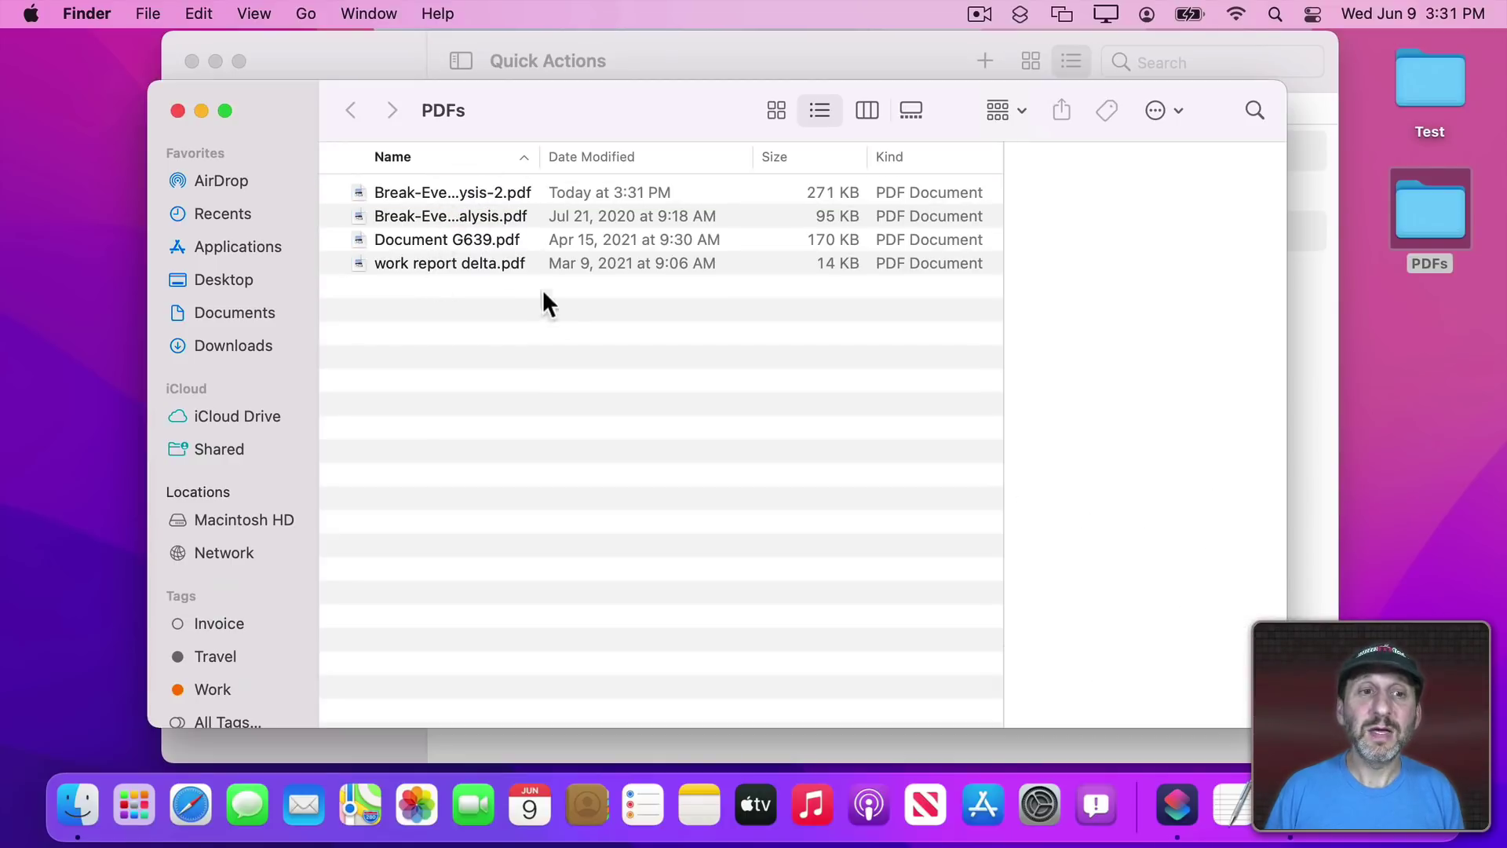
# Via Quick Actions > Customize, enable Merge PDF Files for Finder and confirm it appears in the files' menu.
pyautogui.keyDown('ctrl'); pyautogui.click(435, 216); pyautogui.keyUp('ctrl')
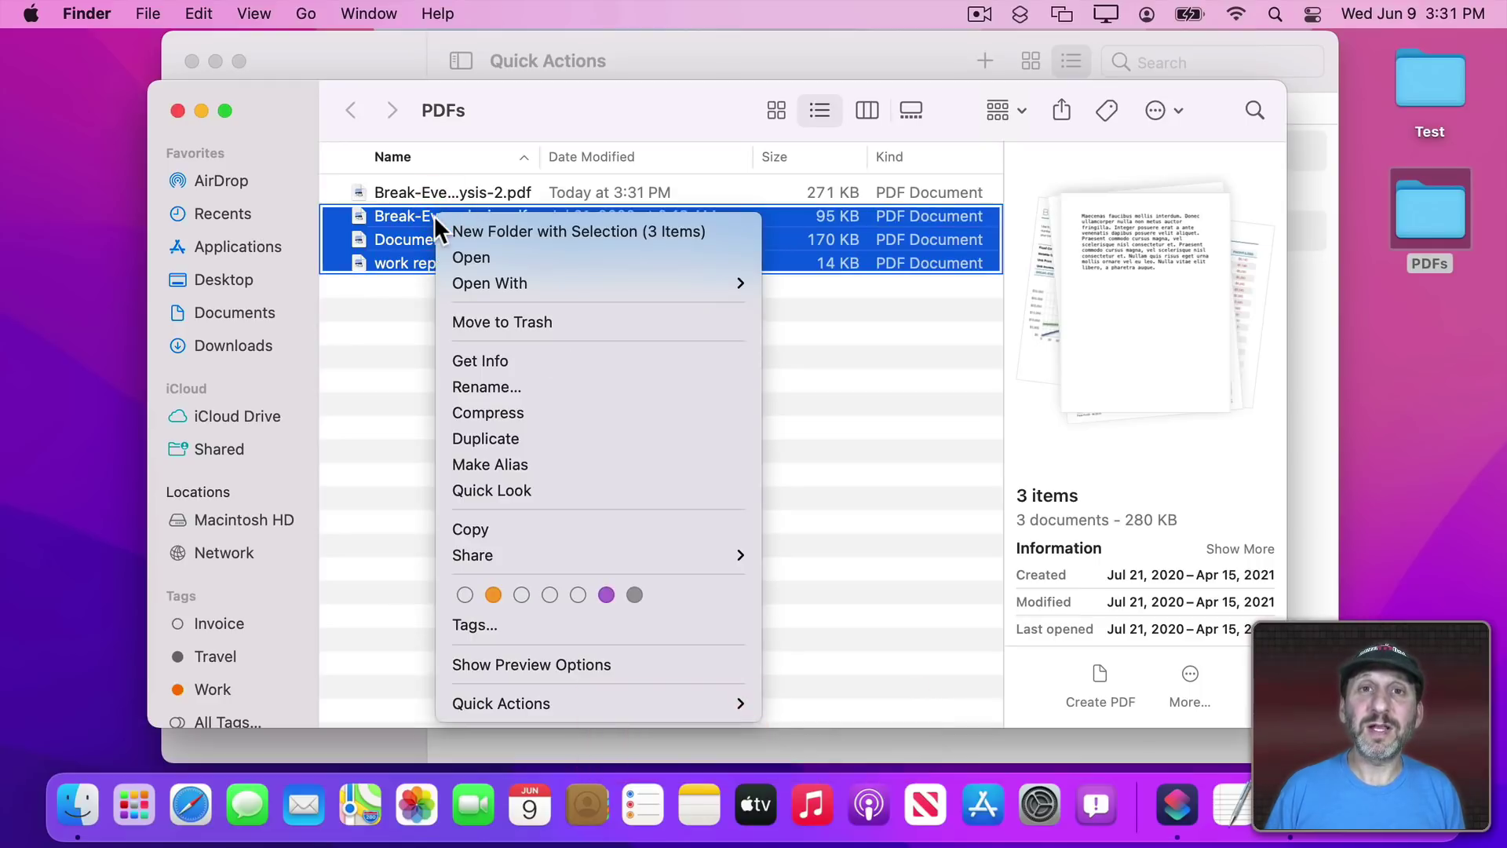
pyautogui.moveTo(500, 704)
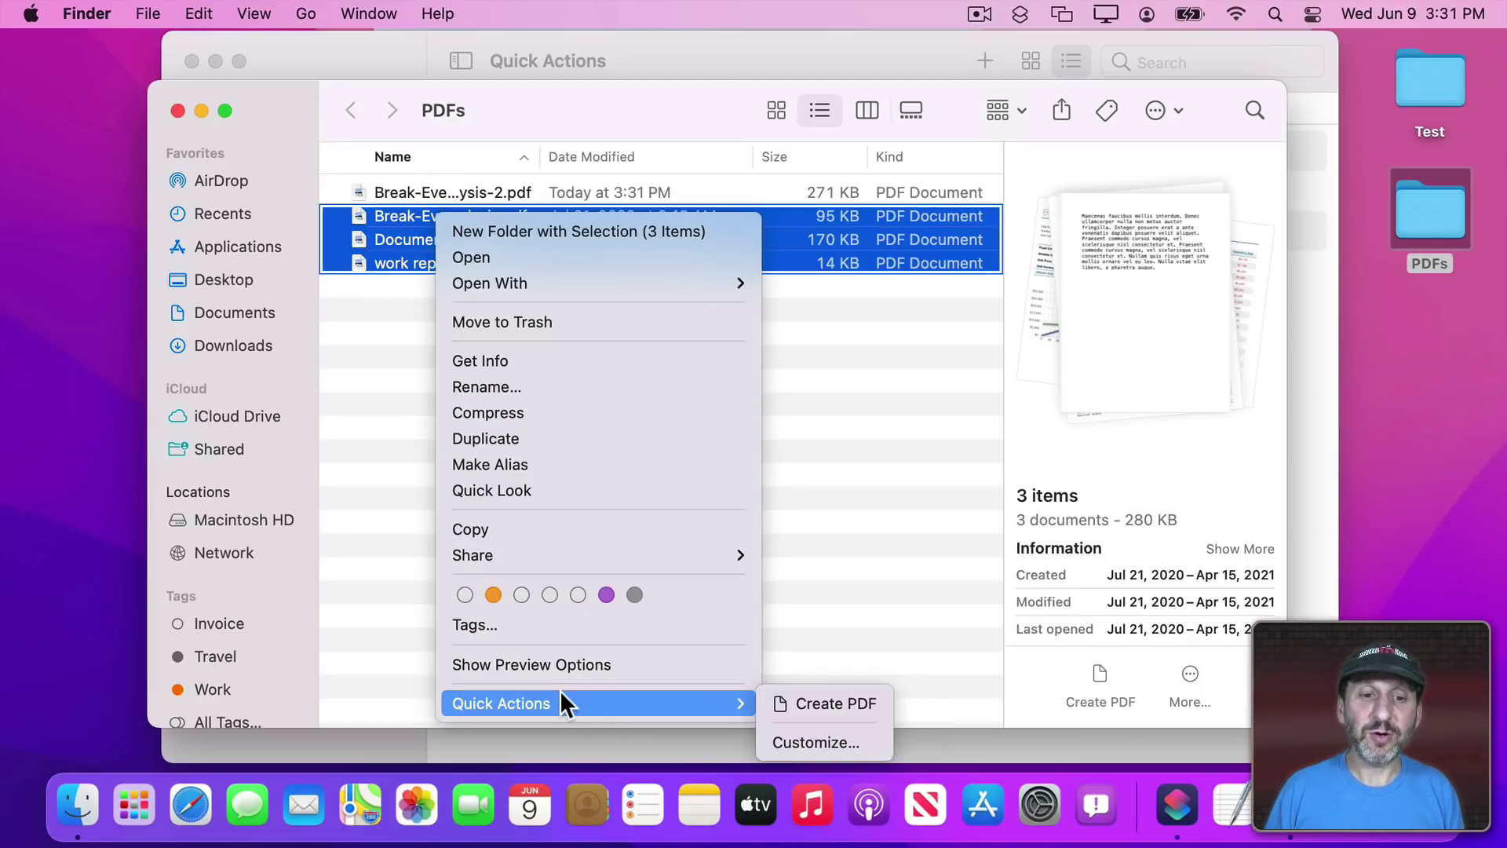
pyautogui.click(807, 742)
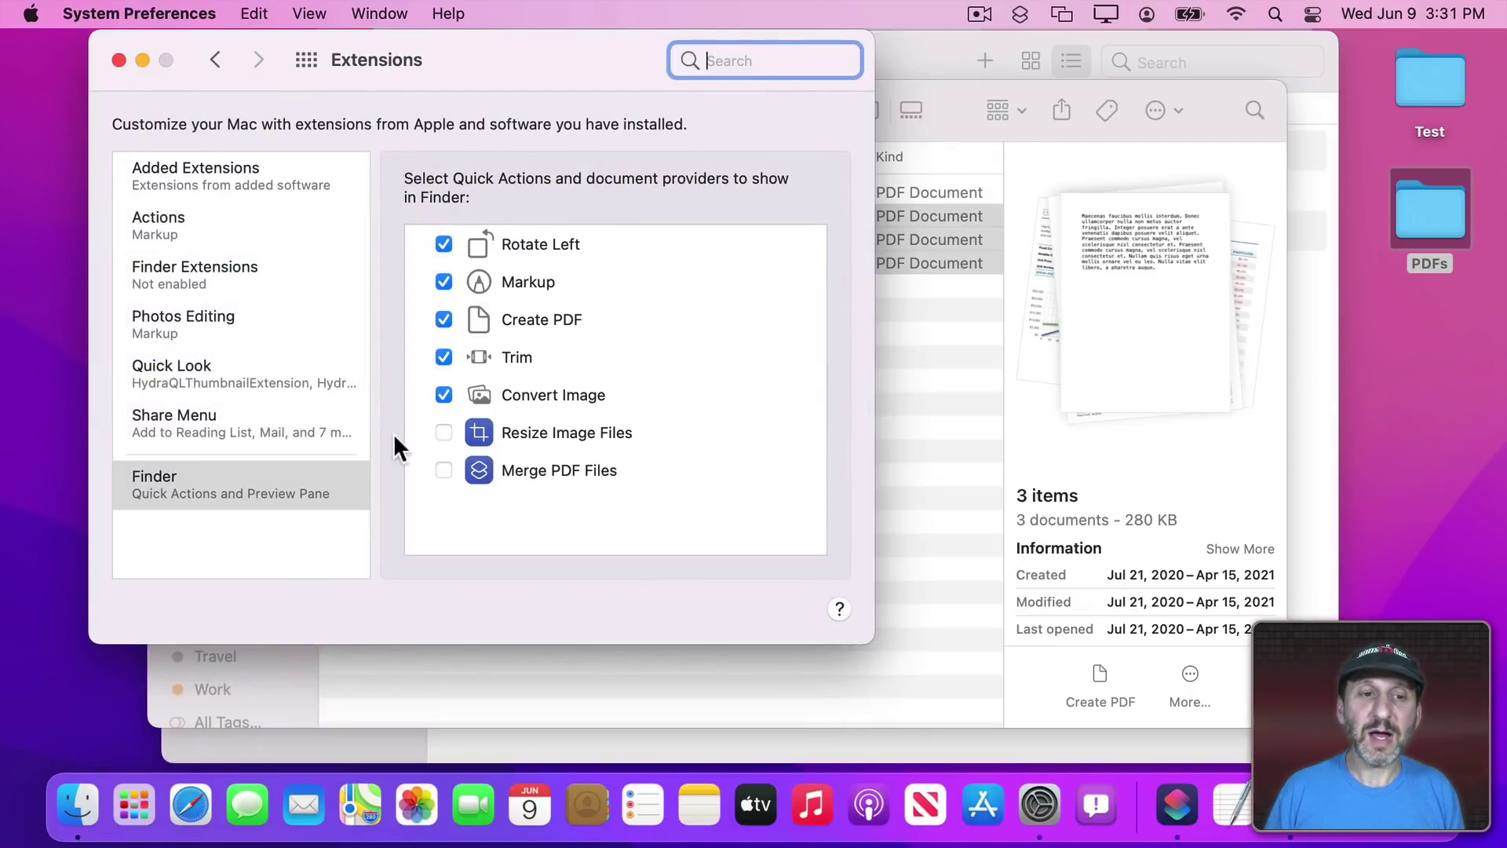
pyautogui.click(454, 470)
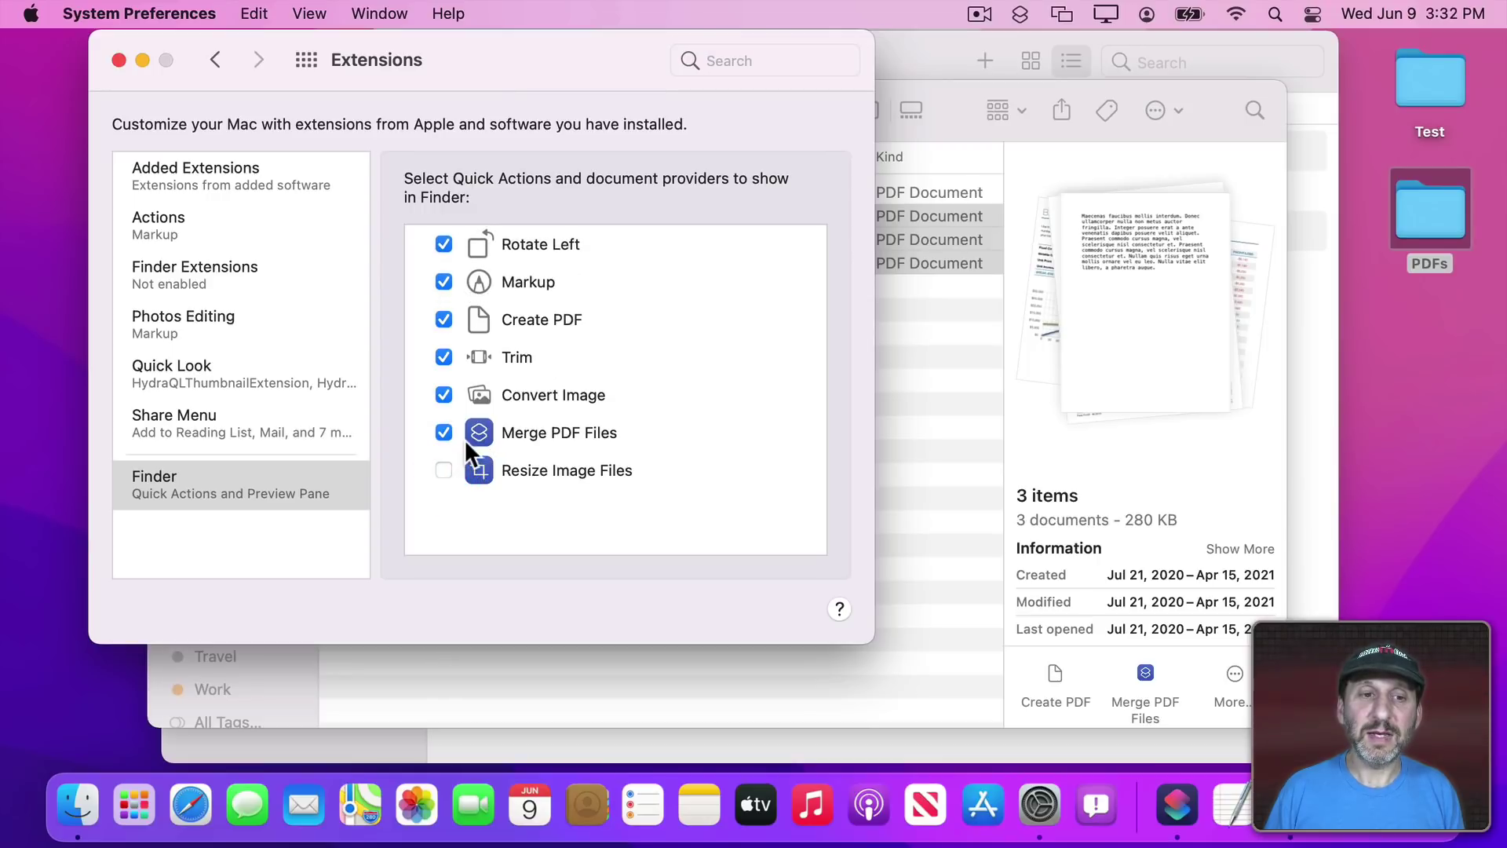
pyautogui.click(118, 59)
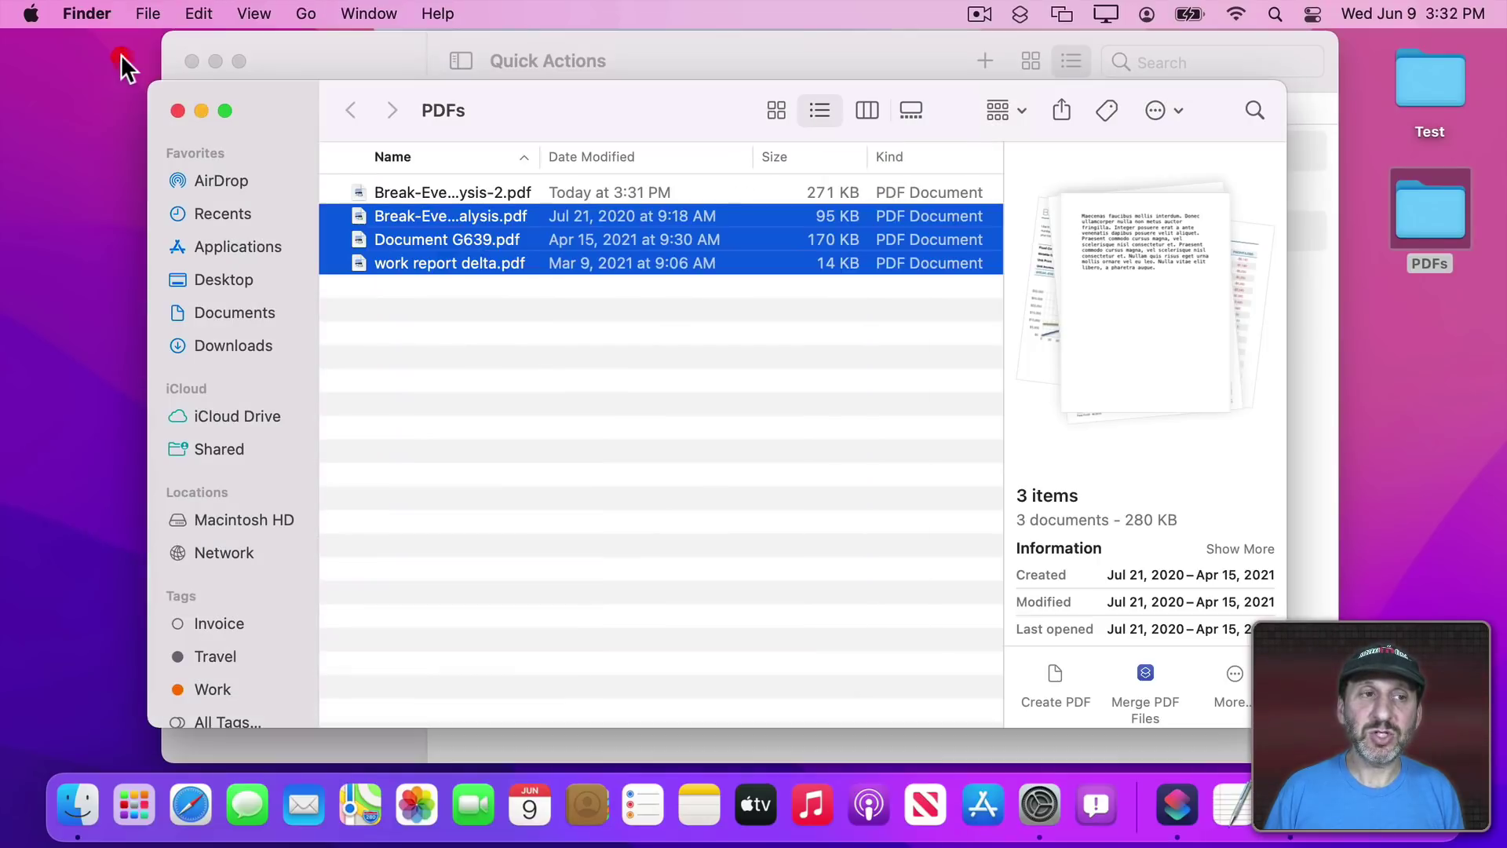
pyautogui.rightClick(434, 266)
pyautogui.moveTo(595, 744)
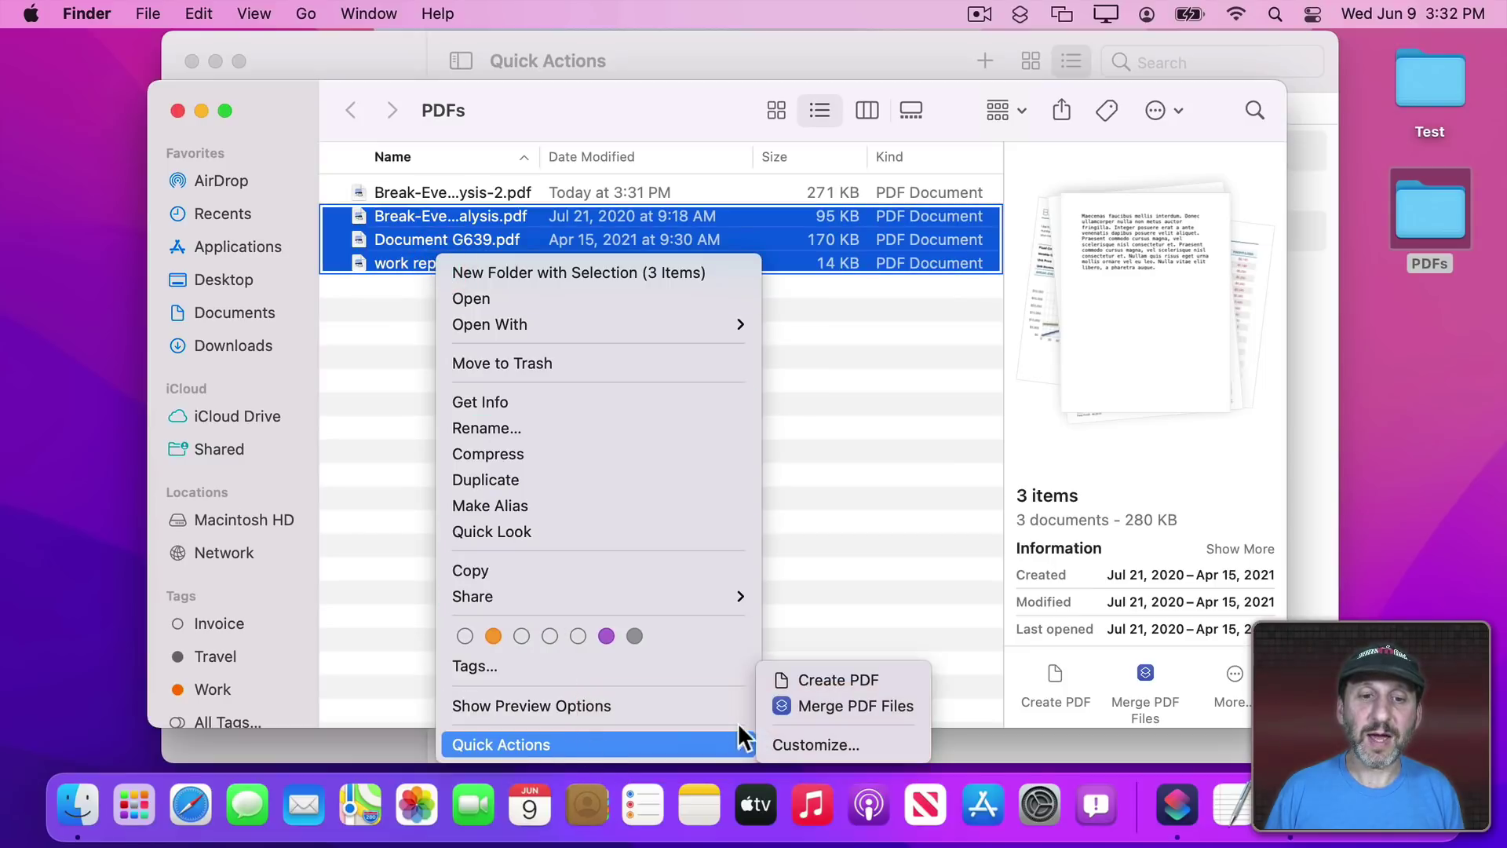
pyautogui.click(911, 564)
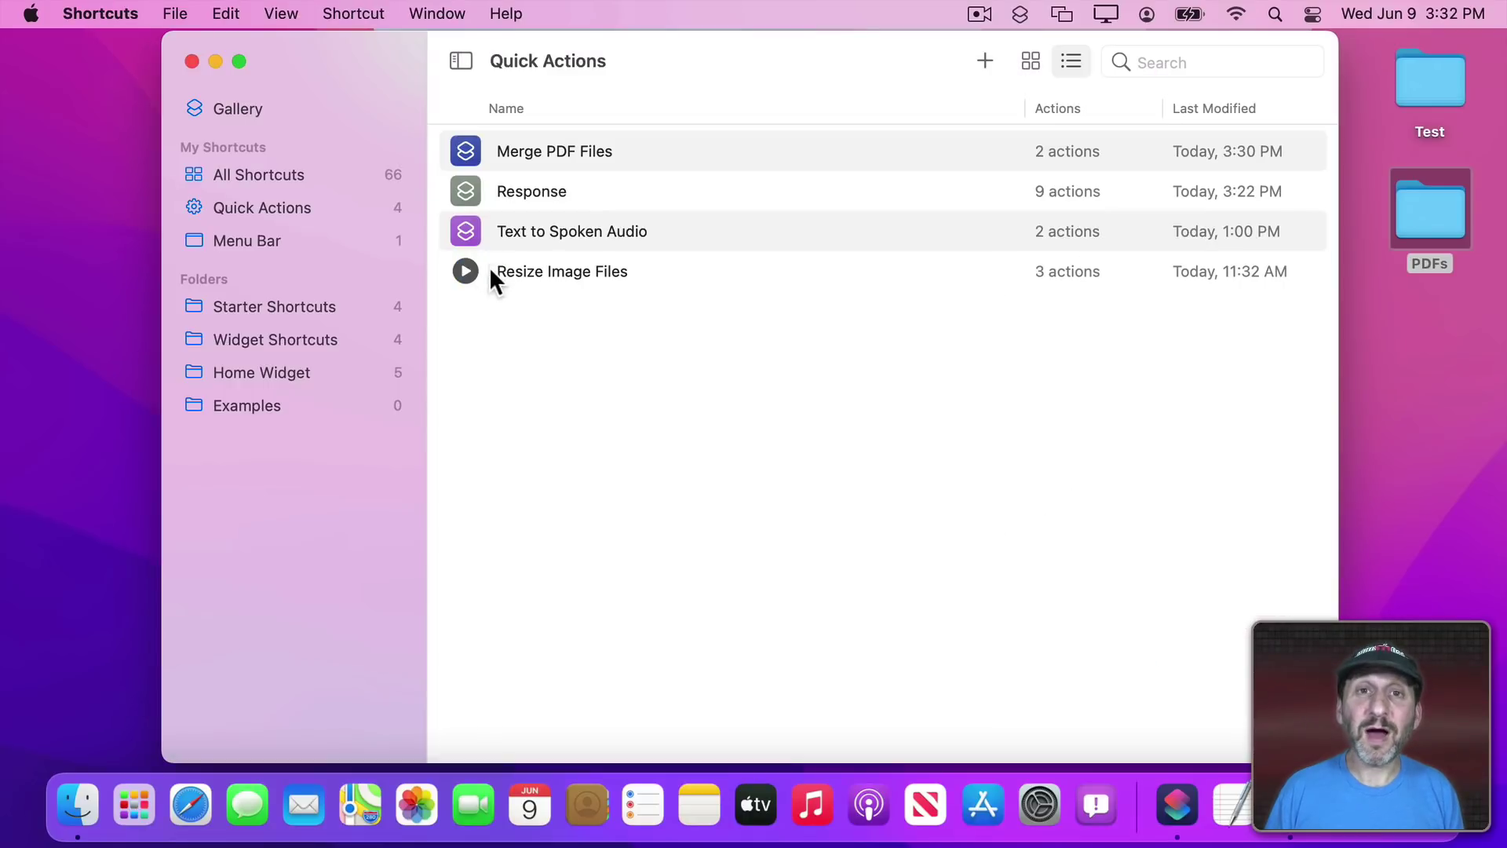
# Open Resize Image Files, confirm it receives Files, and review the Ask for Input action's details.
pyautogui.doubleClick(555, 269)
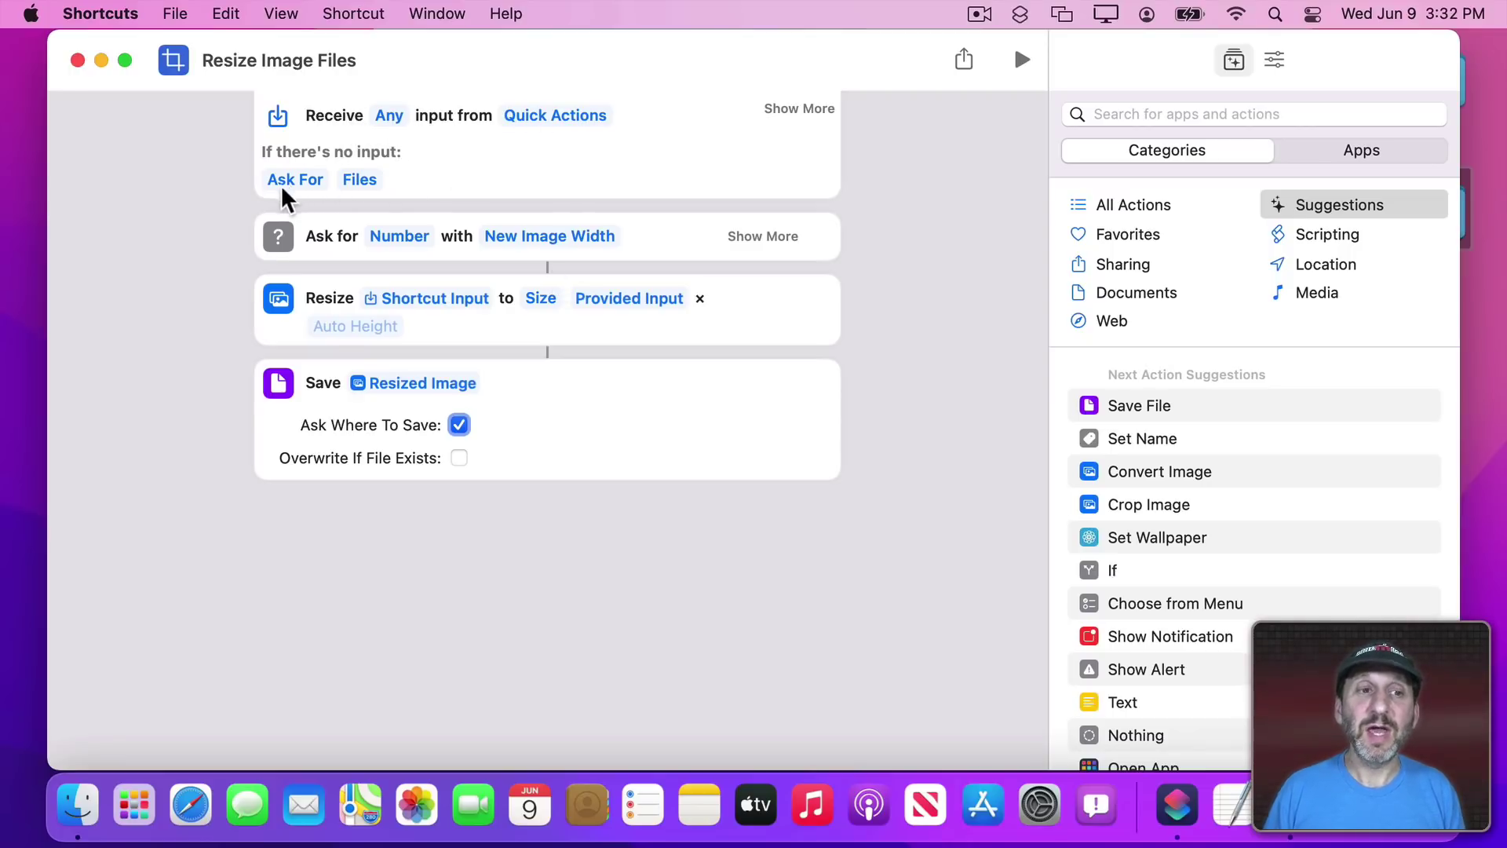
pyautogui.click(360, 181)
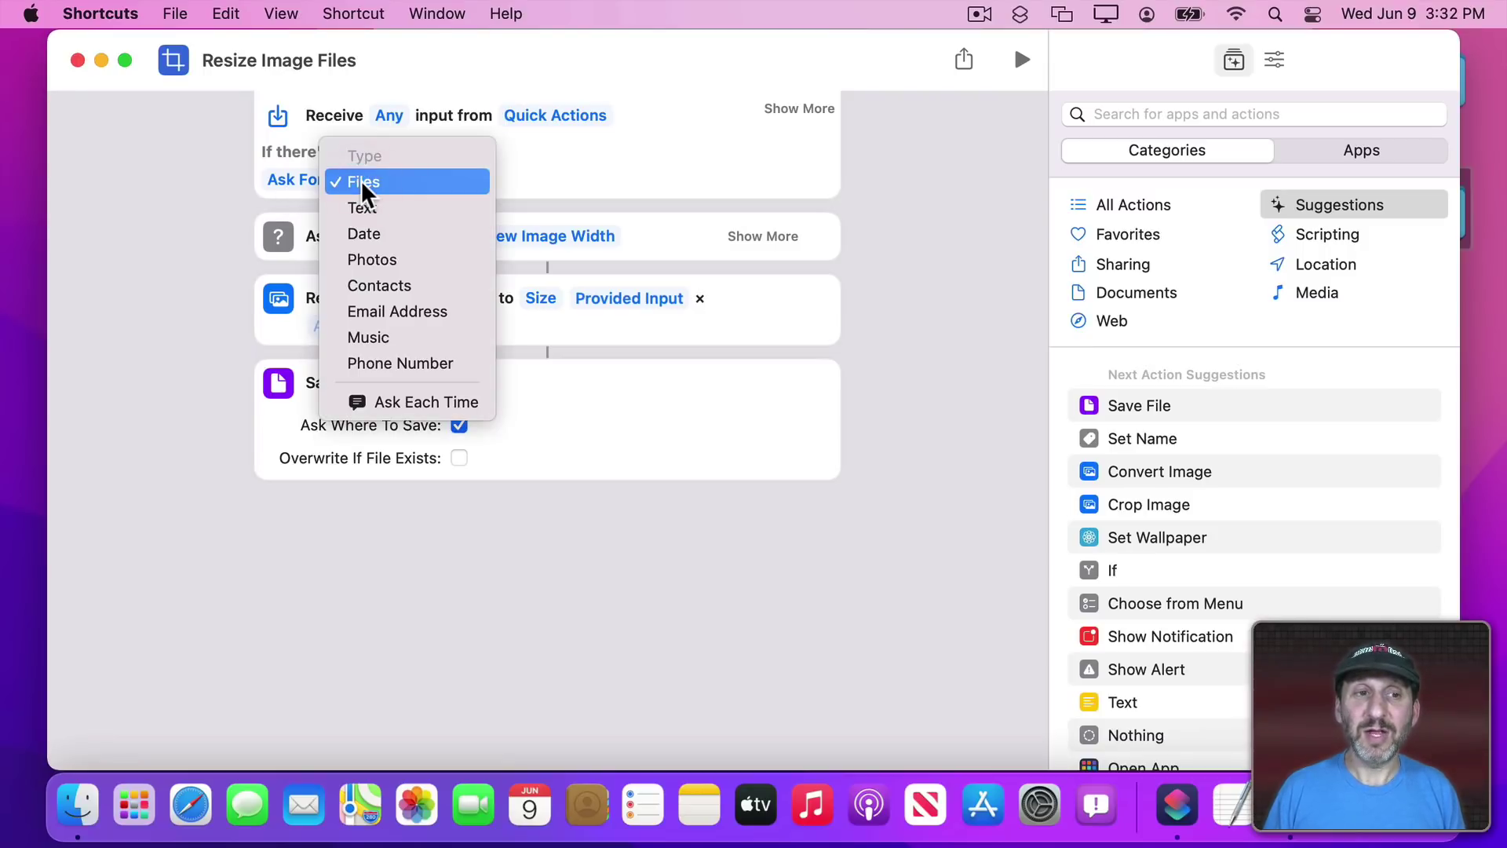
pyautogui.click(544, 180)
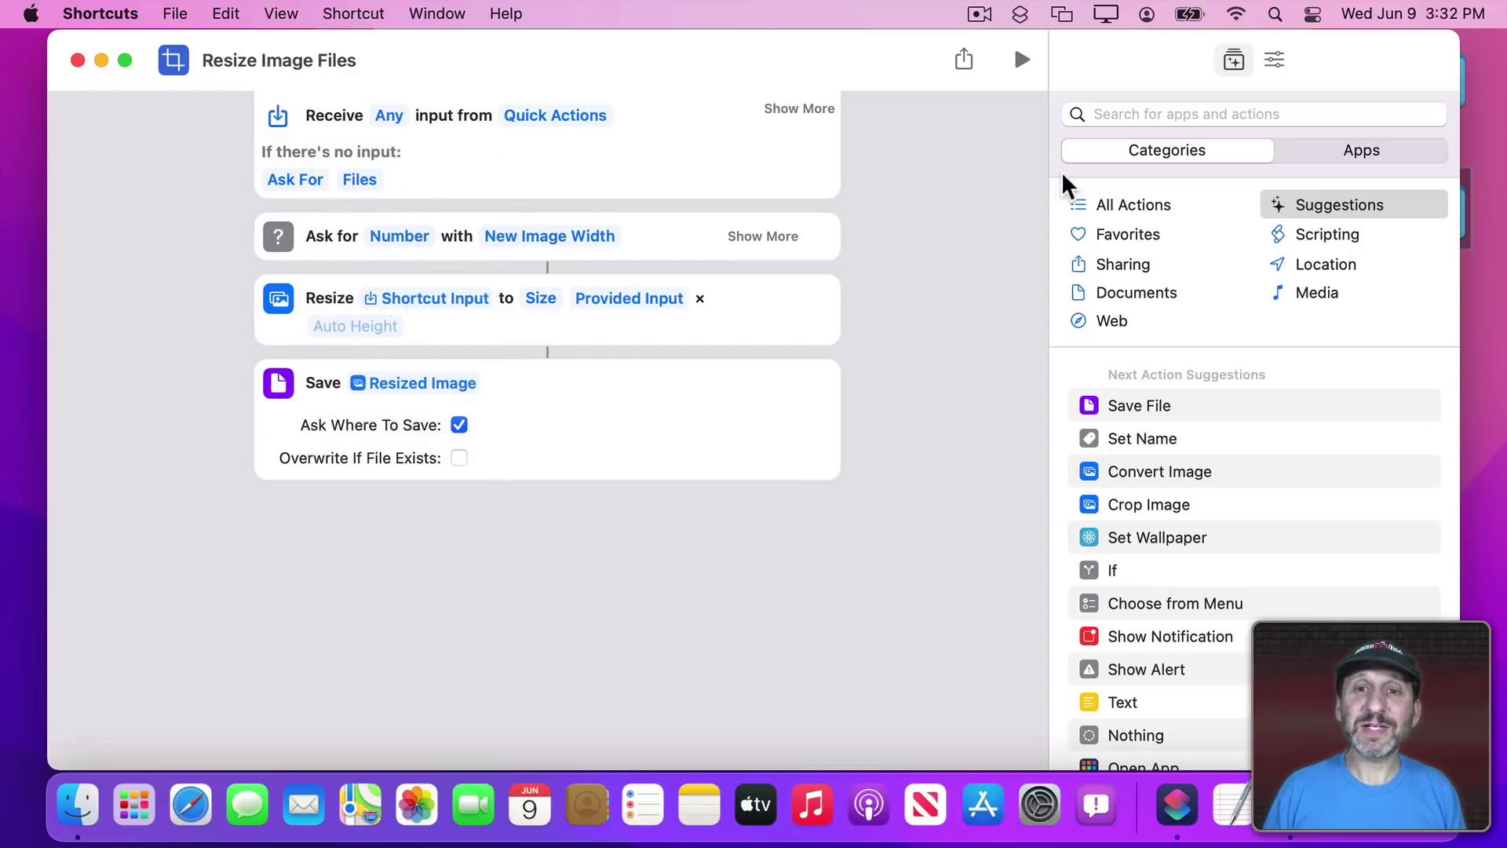
pyautogui.click(1131, 116)
pyautogui.write('ask for')
pyautogui.click(1421, 202)
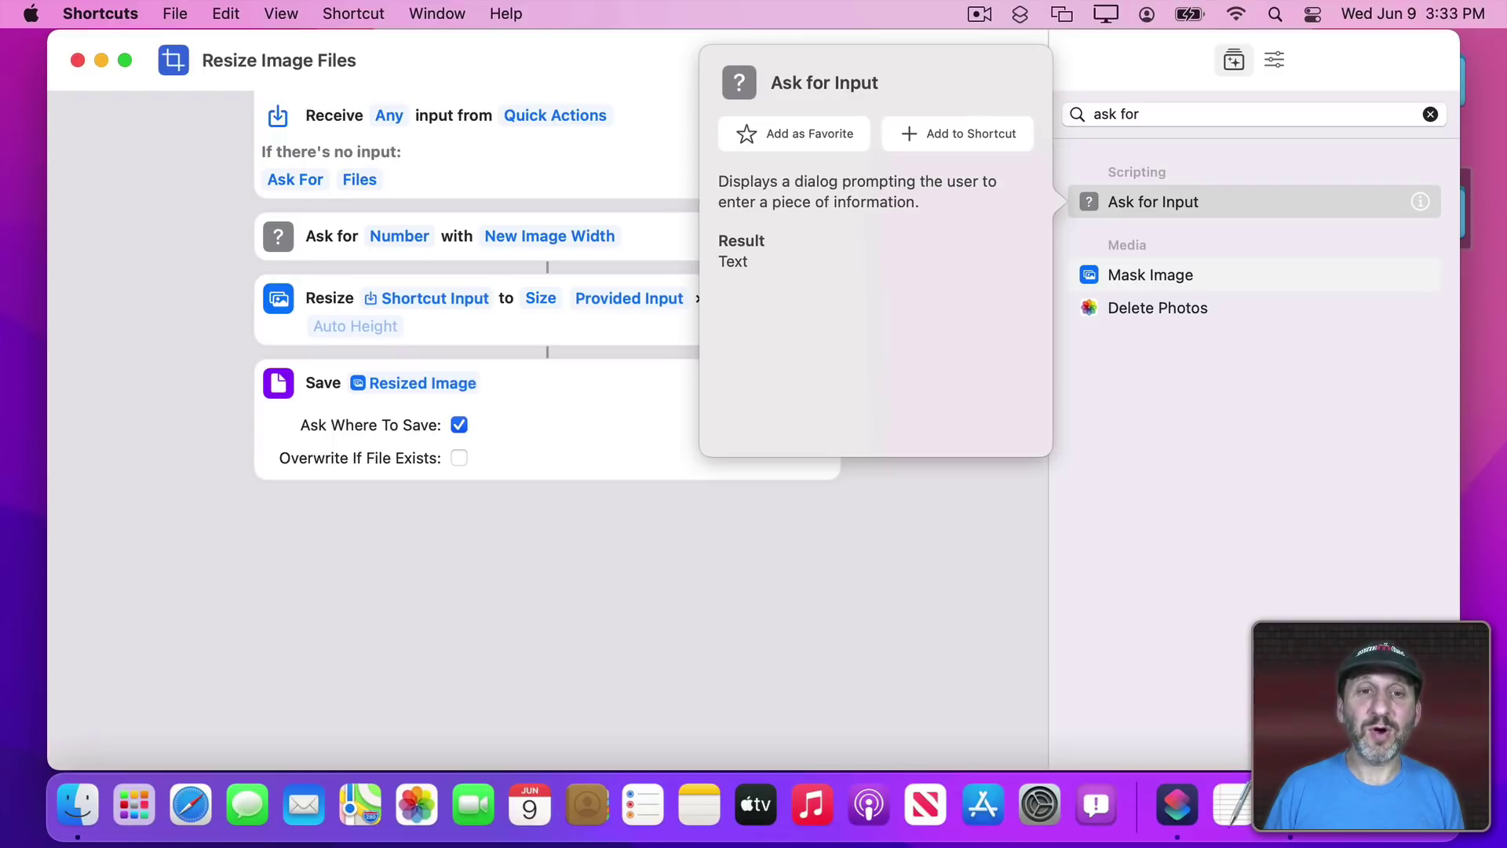
pyautogui.press('Escape')
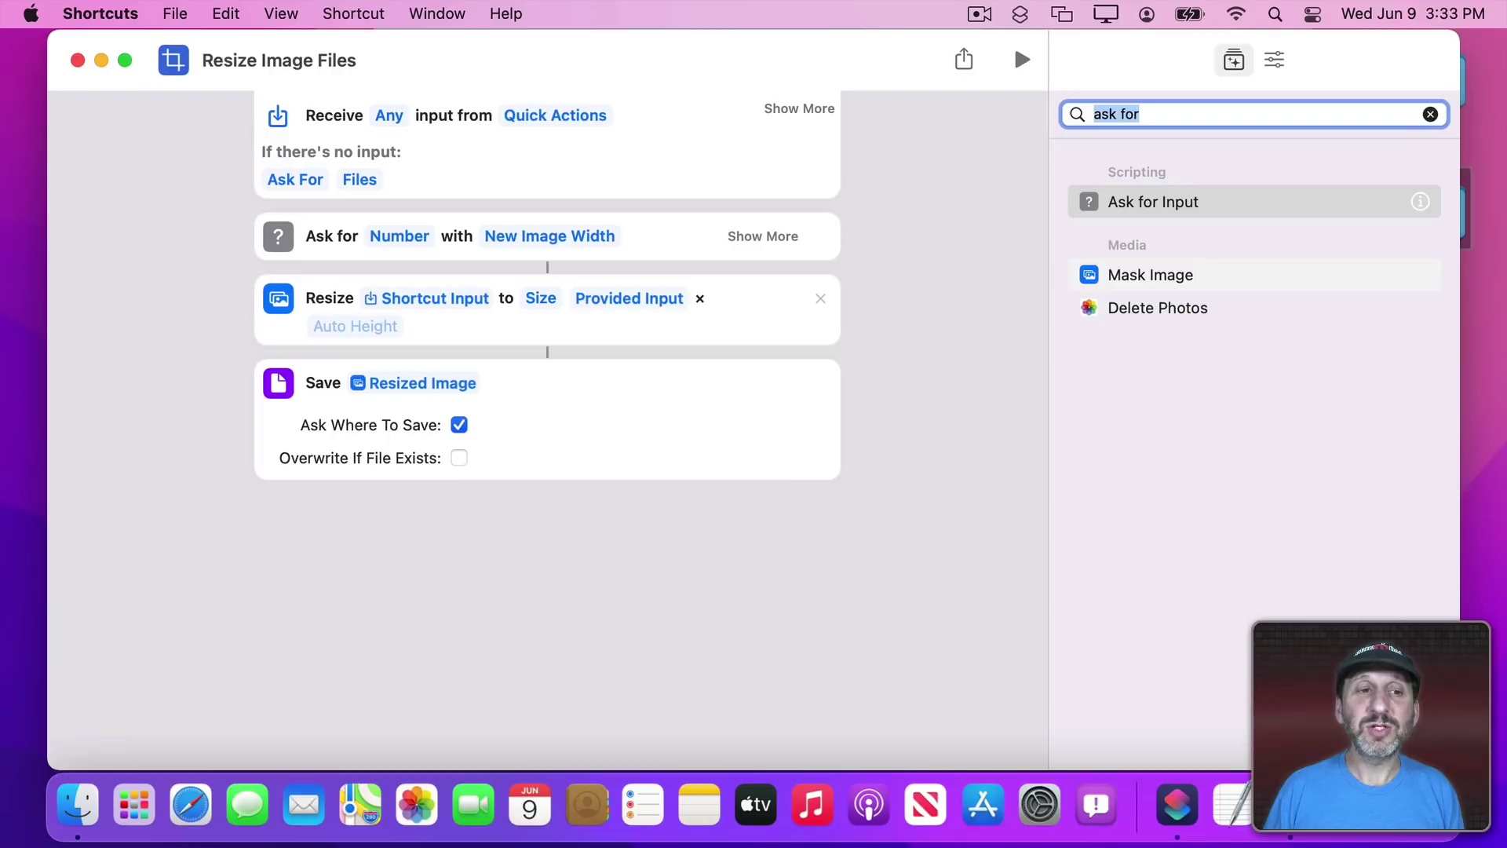
# Inspect the Resize action's Shortcut Input, Size mode and Provided Input width variables.
pyautogui.click(434, 298)
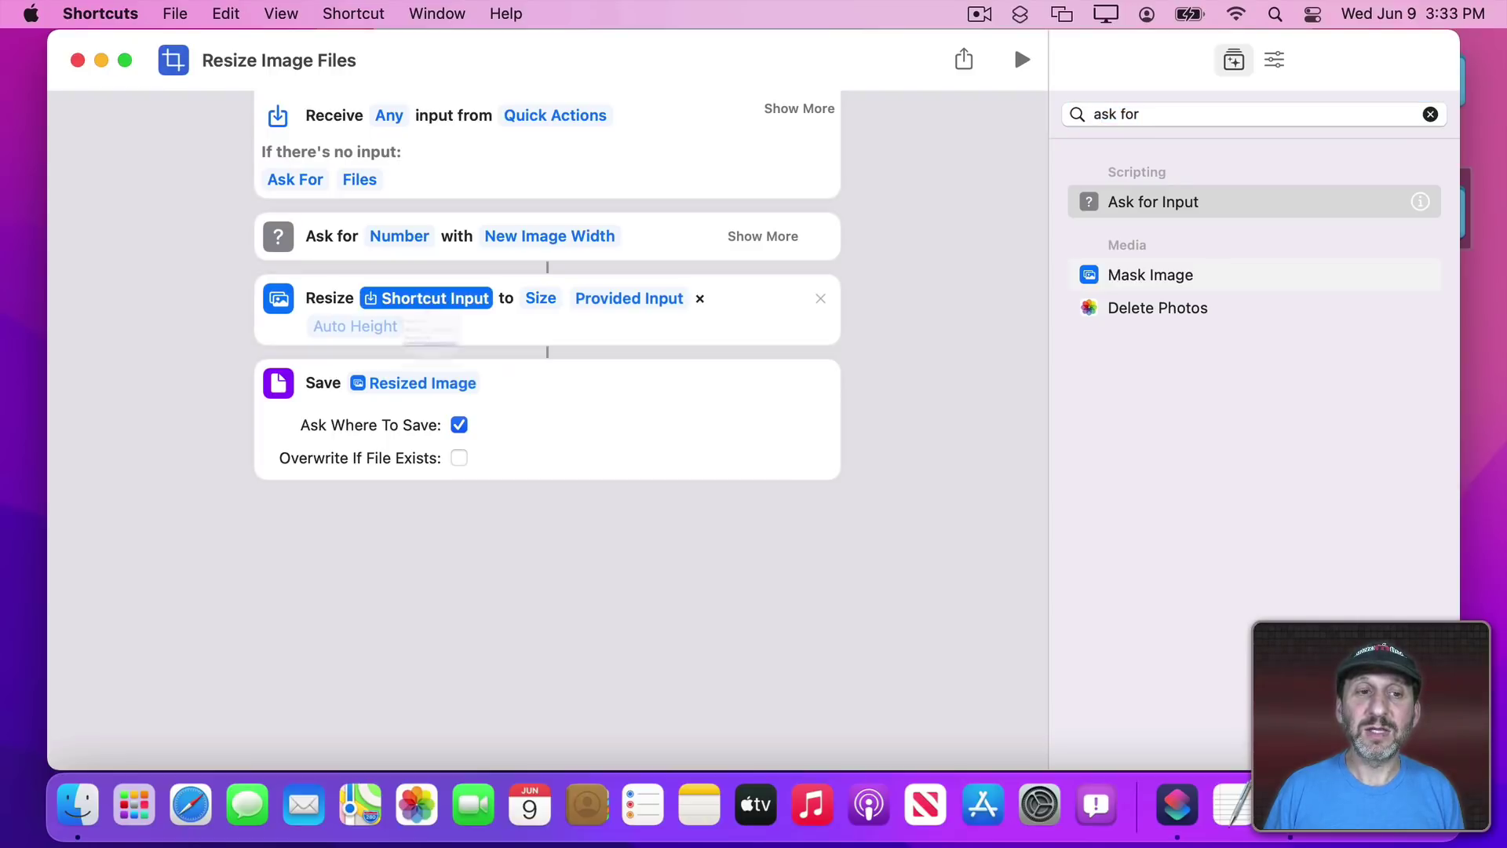
pyautogui.click(730, 424)
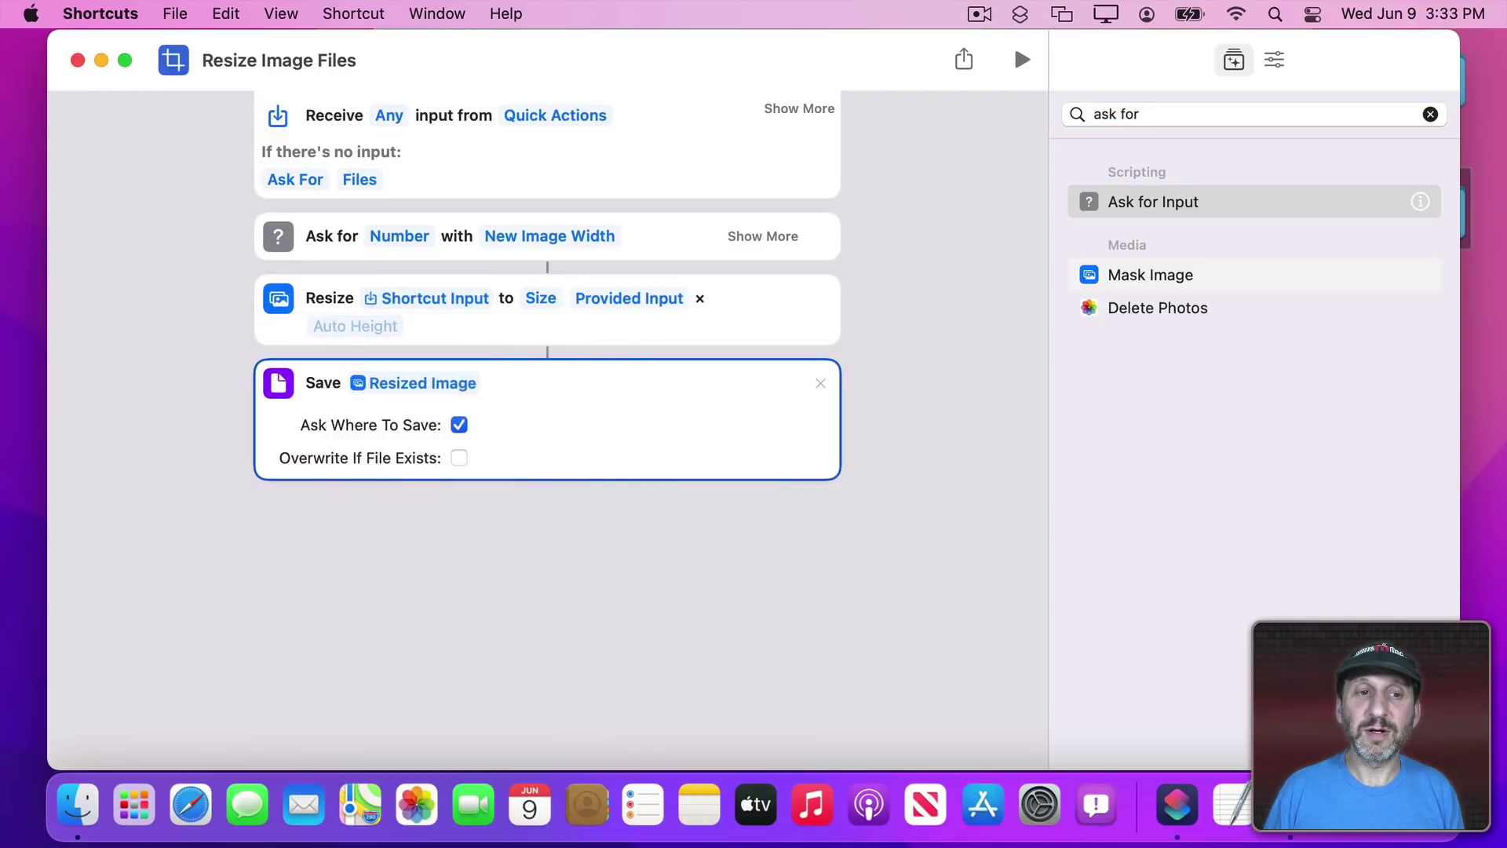
pyautogui.click(542, 299)
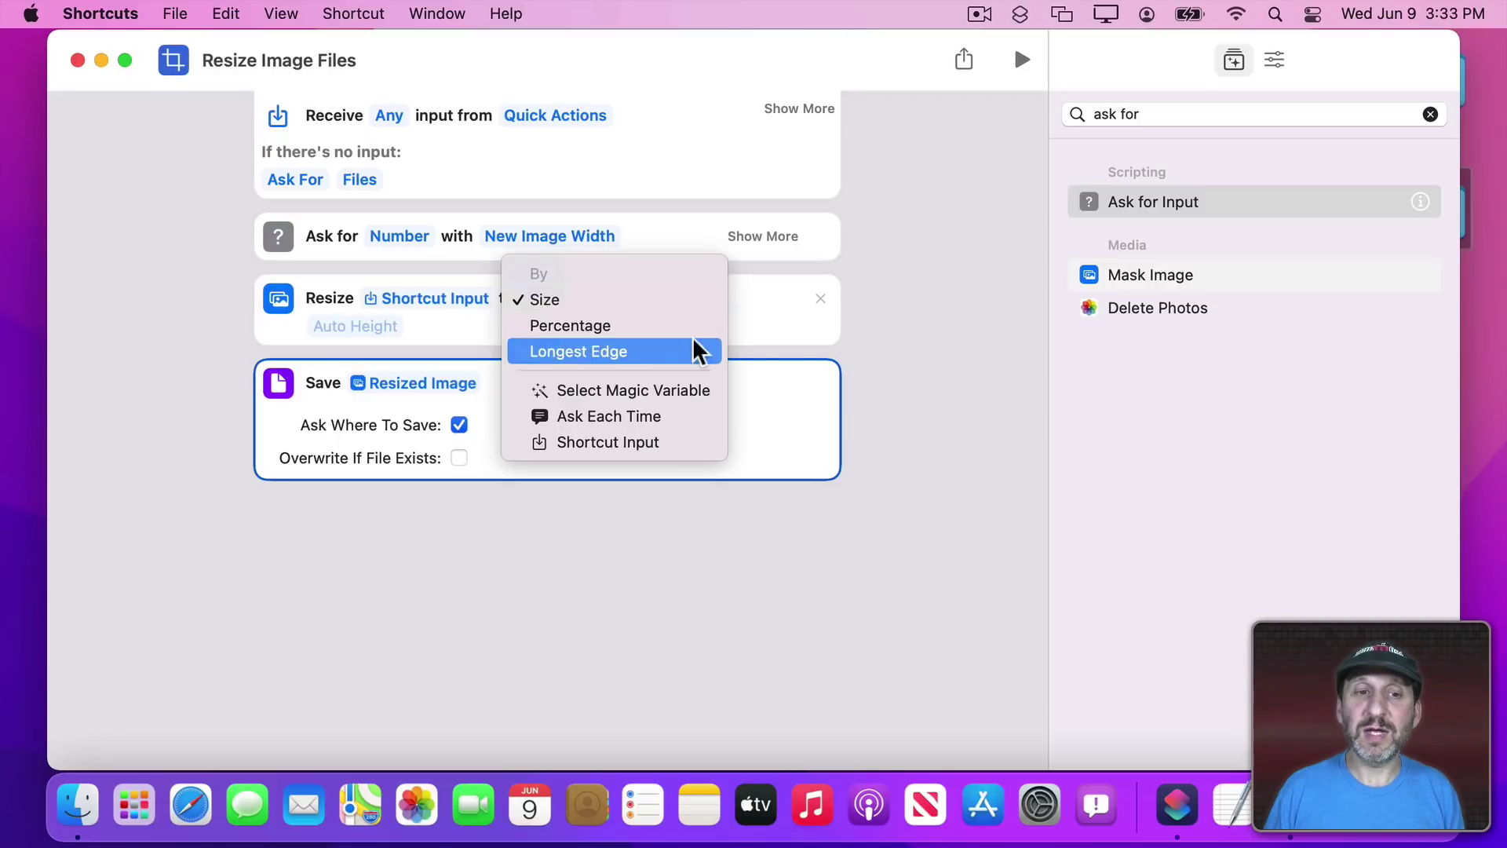
pyautogui.click(858, 350)
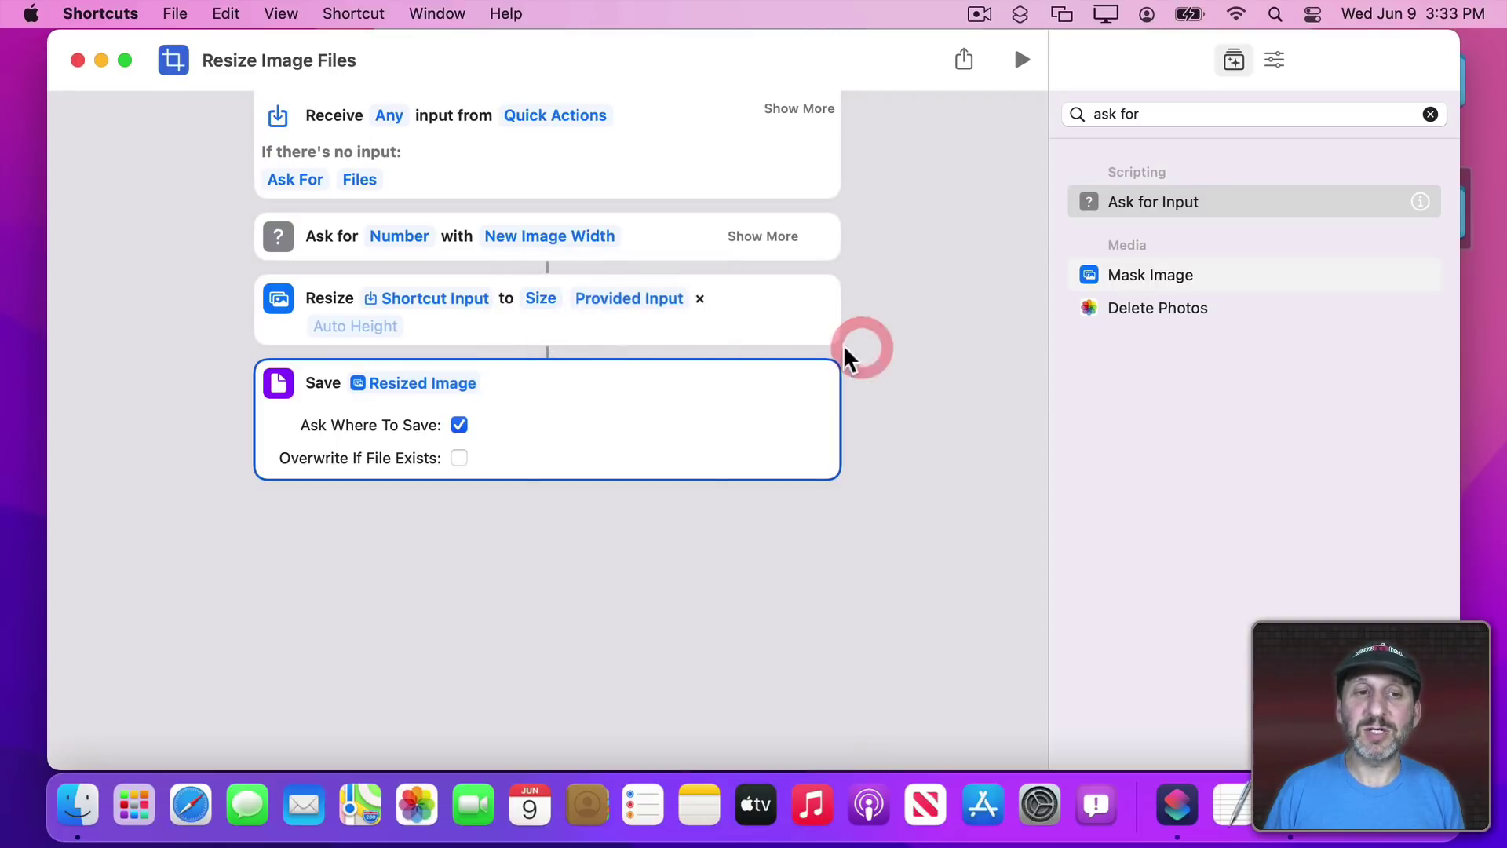
pyautogui.click(623, 298)
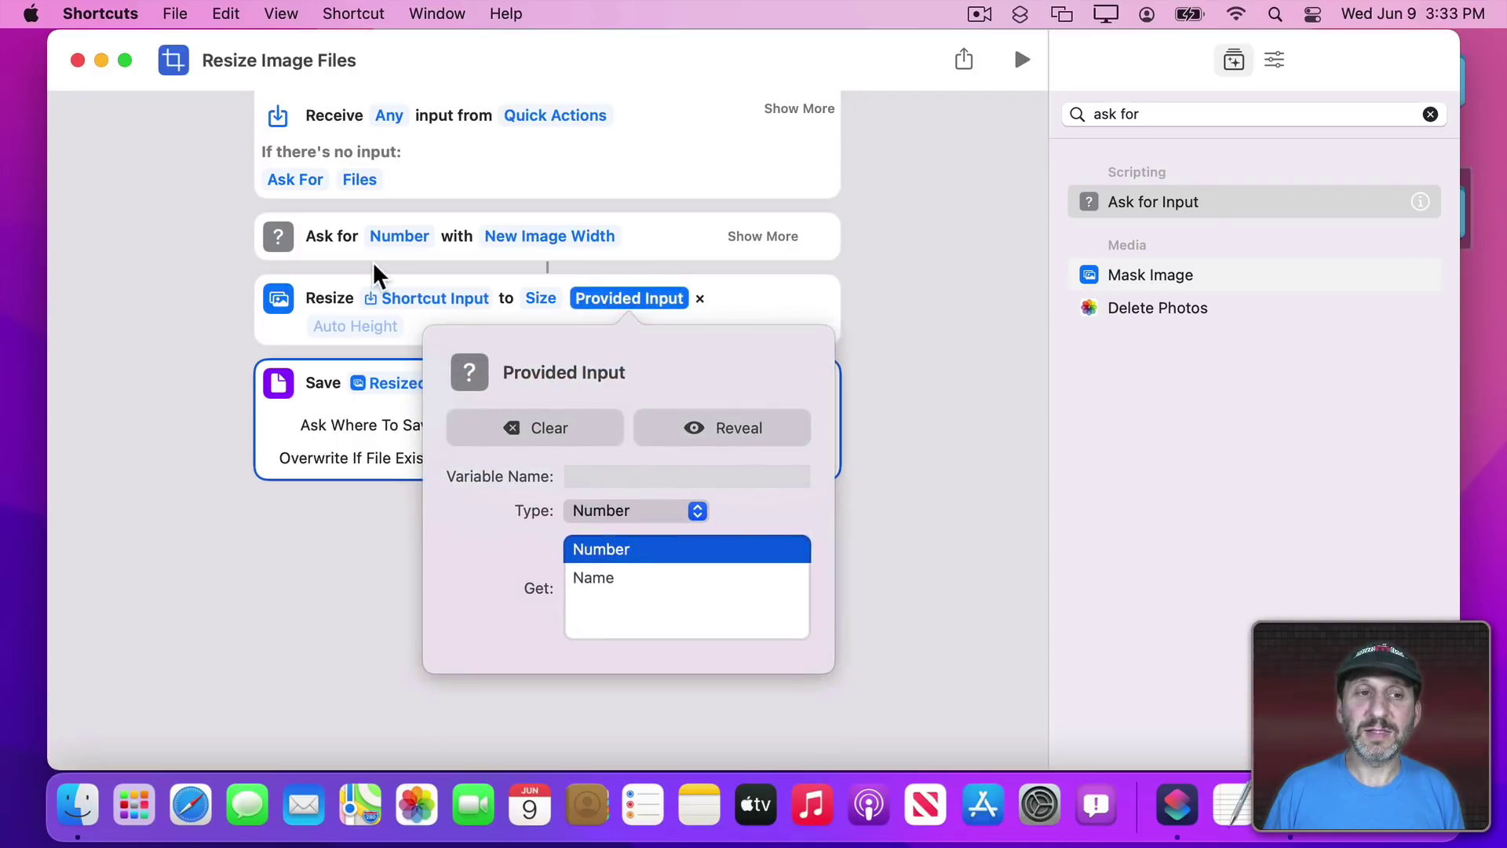
pyautogui.moveTo(344, 251)
pyautogui.click(953, 401)
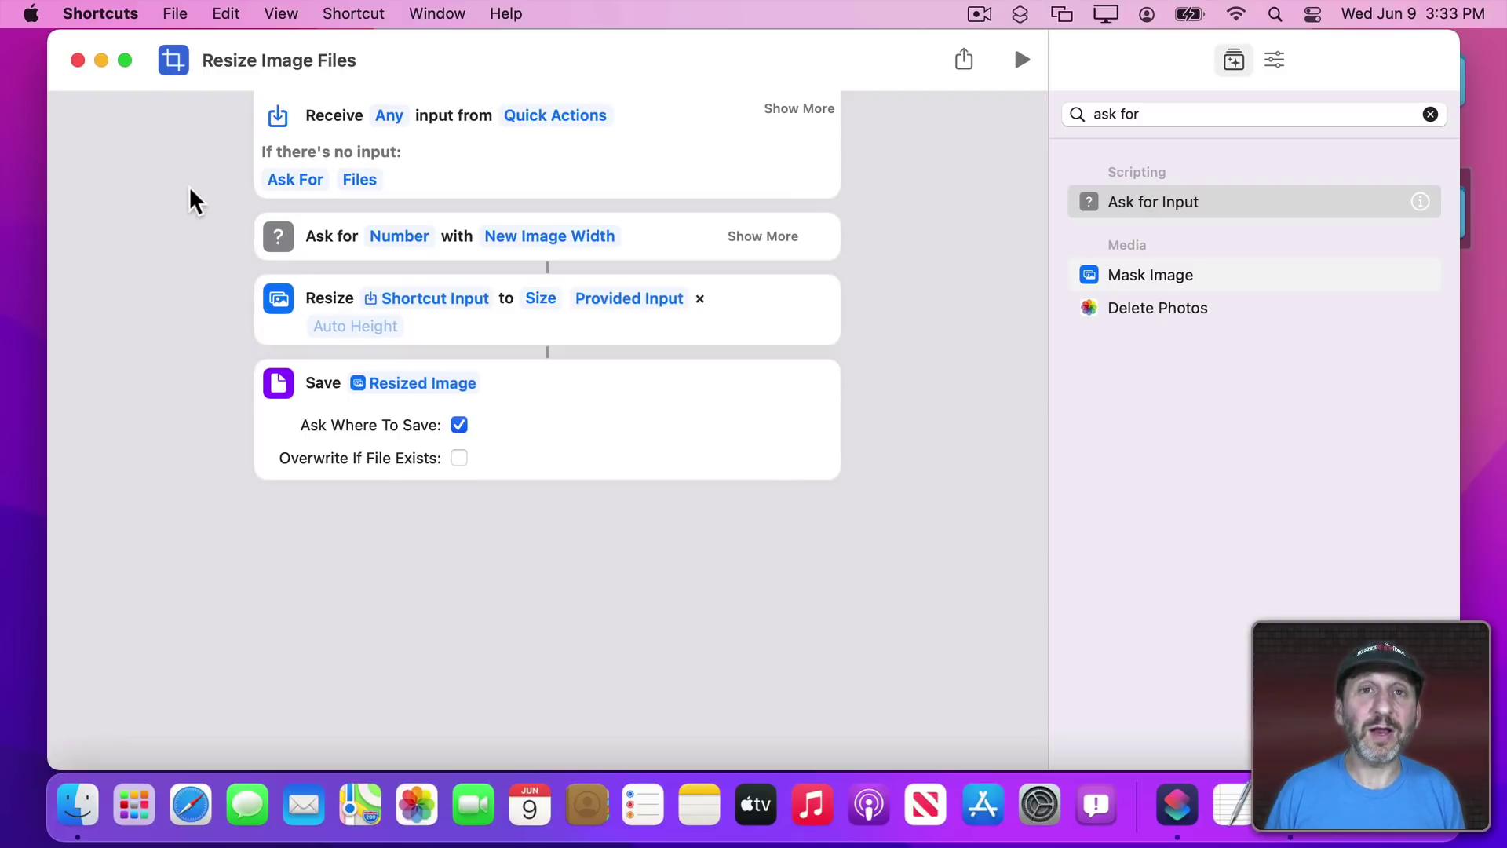
# Open the Test folder in Finder and Quick Look through its three photos.
pyautogui.click(77, 60)
pyautogui.click(1373, 133)
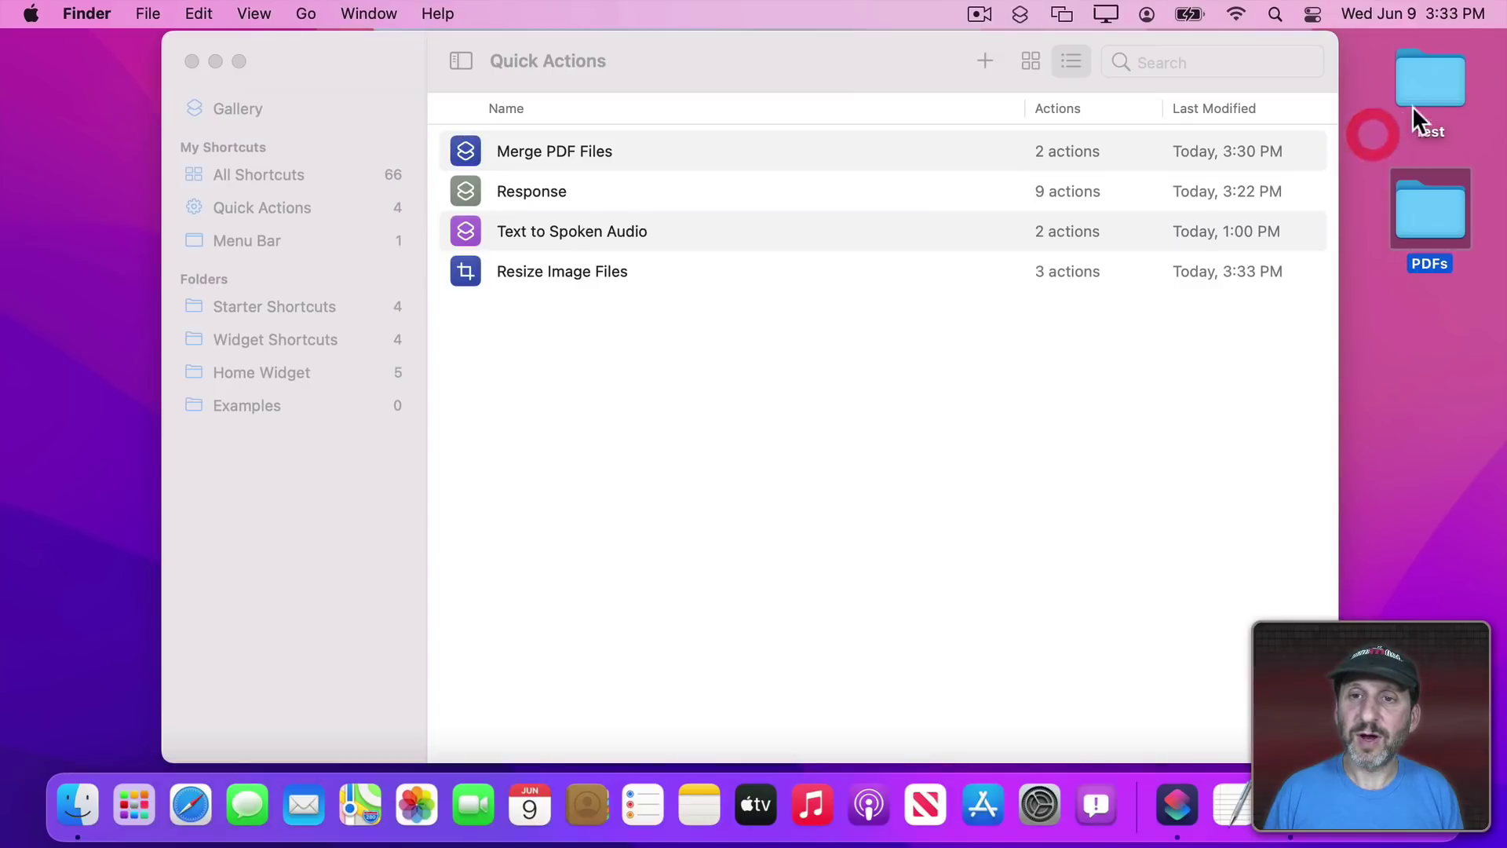
pyautogui.doubleClick(1426, 89)
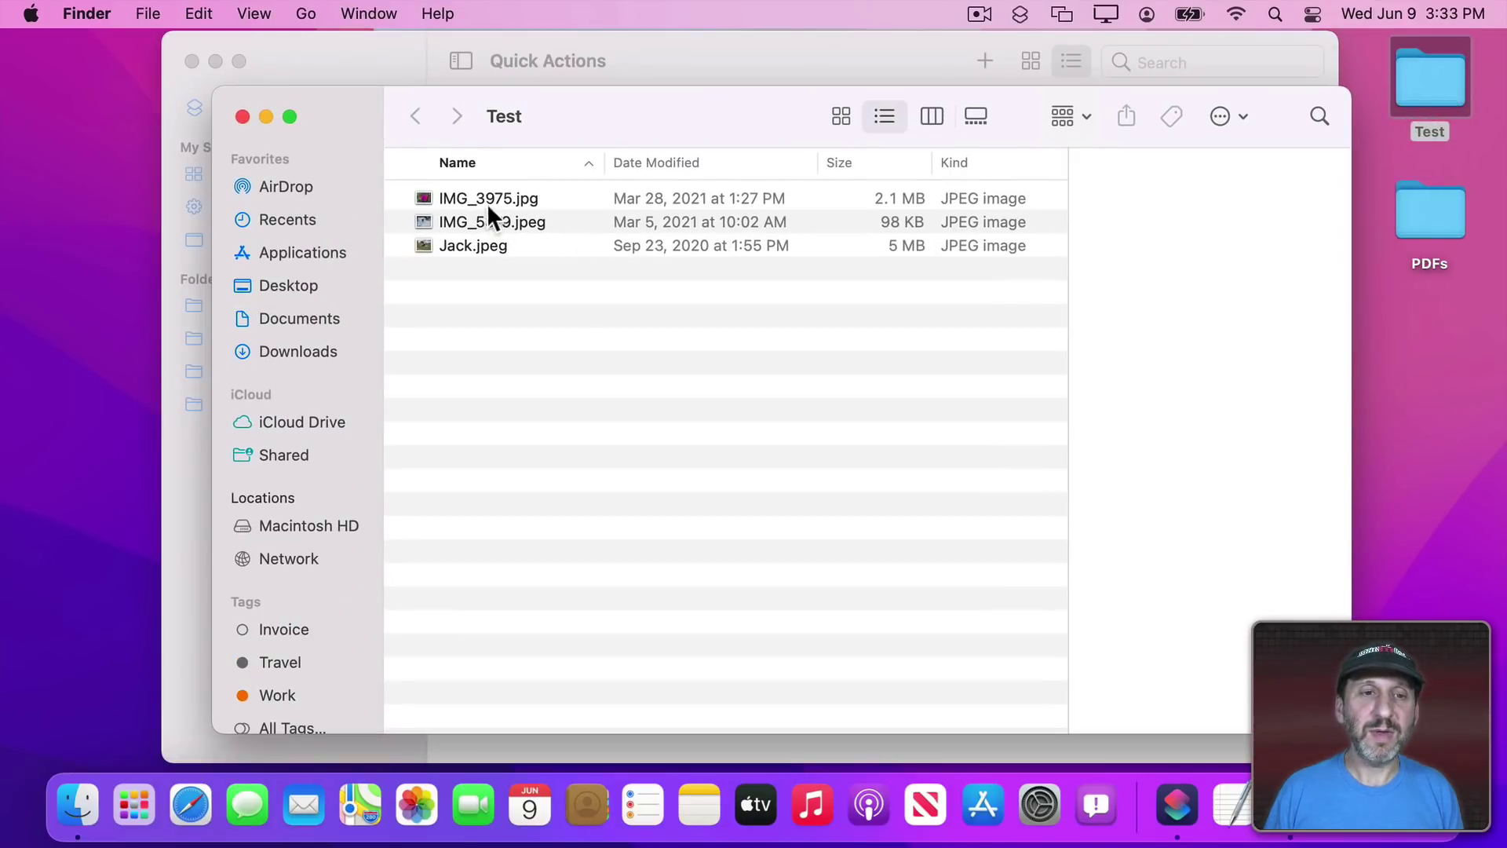
pyautogui.click(487, 200)
pyautogui.press('space')
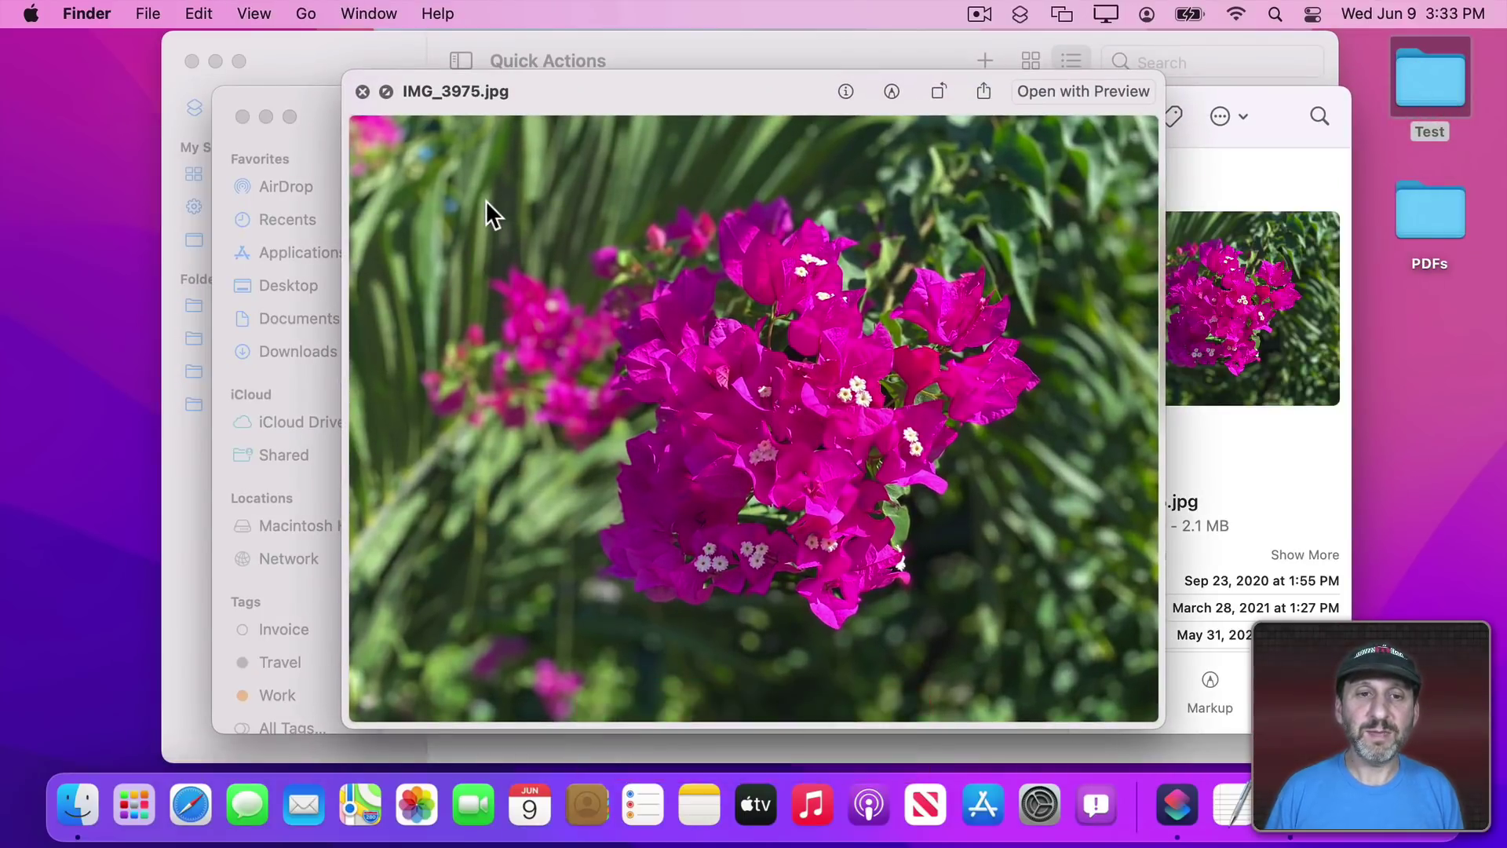
pyautogui.press('Down')
pyautogui.press('Down')
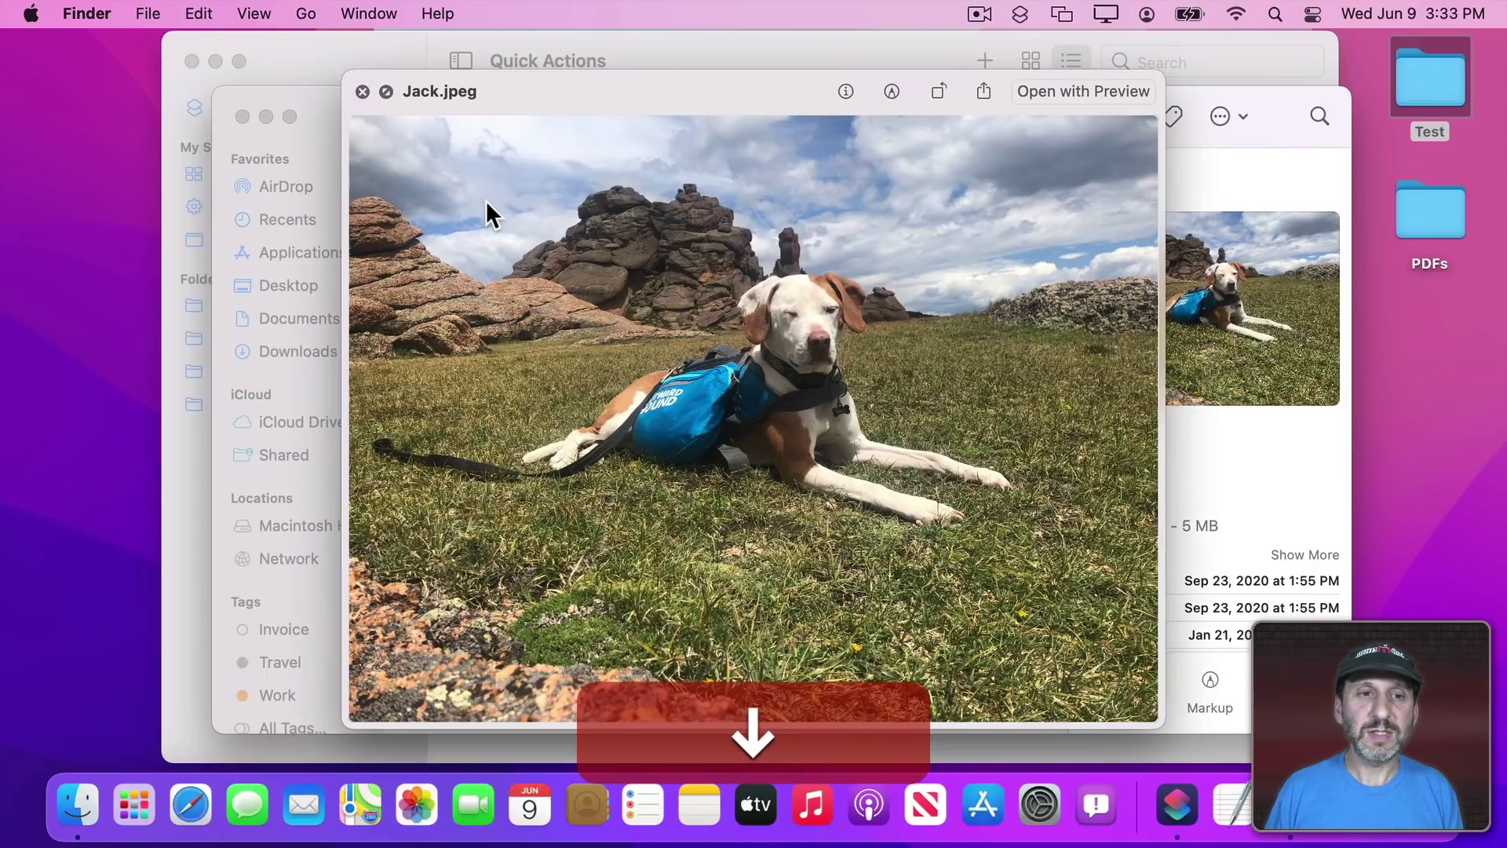
pyautogui.press('space')
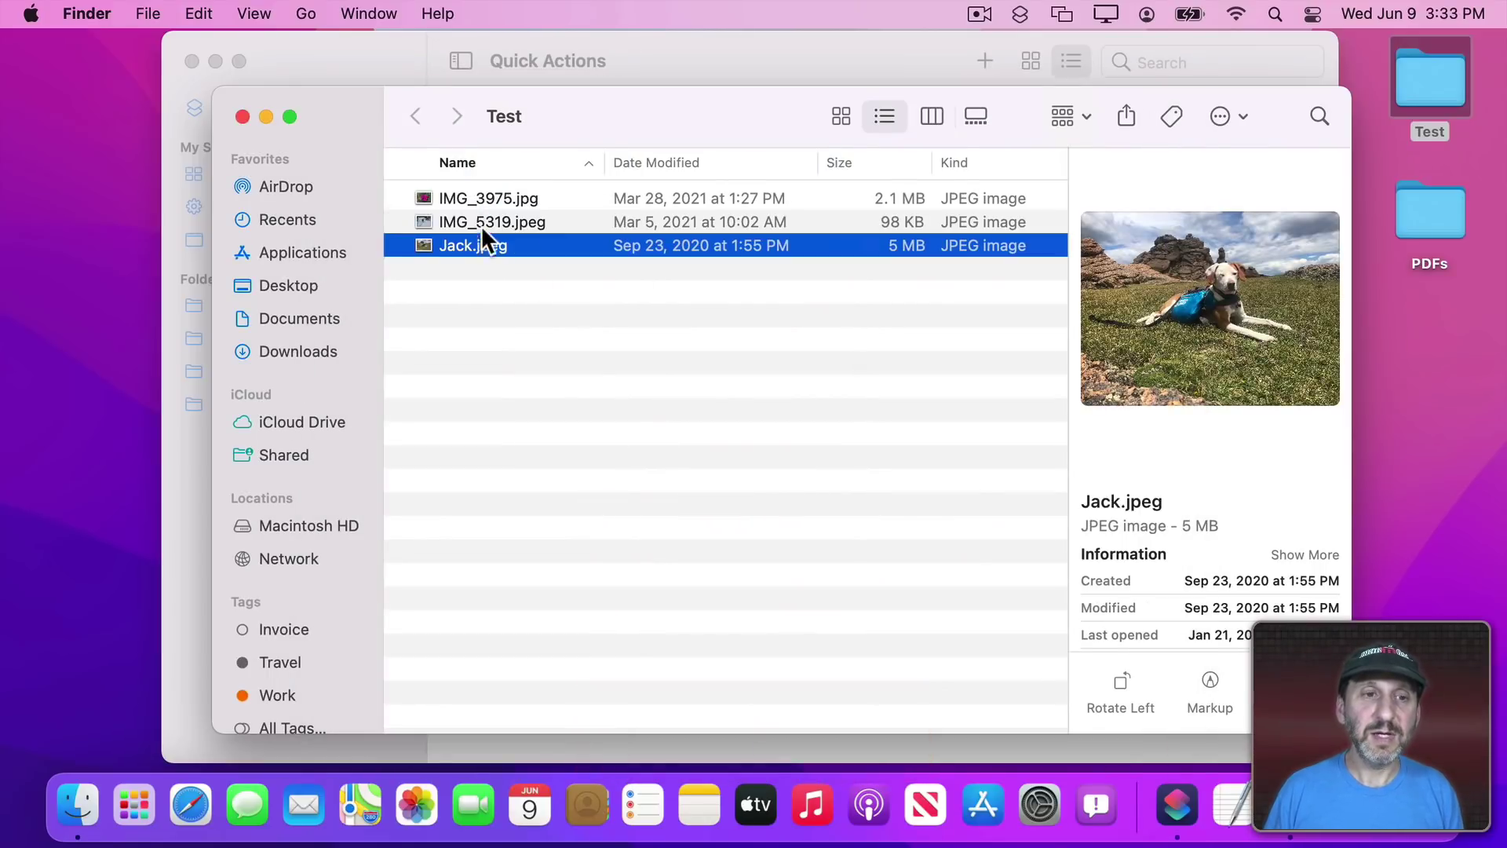
# Select all three images and enable Resize Image Files in the Finder quick actions settings.
pyautogui.click(476, 204)
pyautogui.keyDown('shift'); pyautogui.click(473, 243); pyautogui.keyUp('shift')
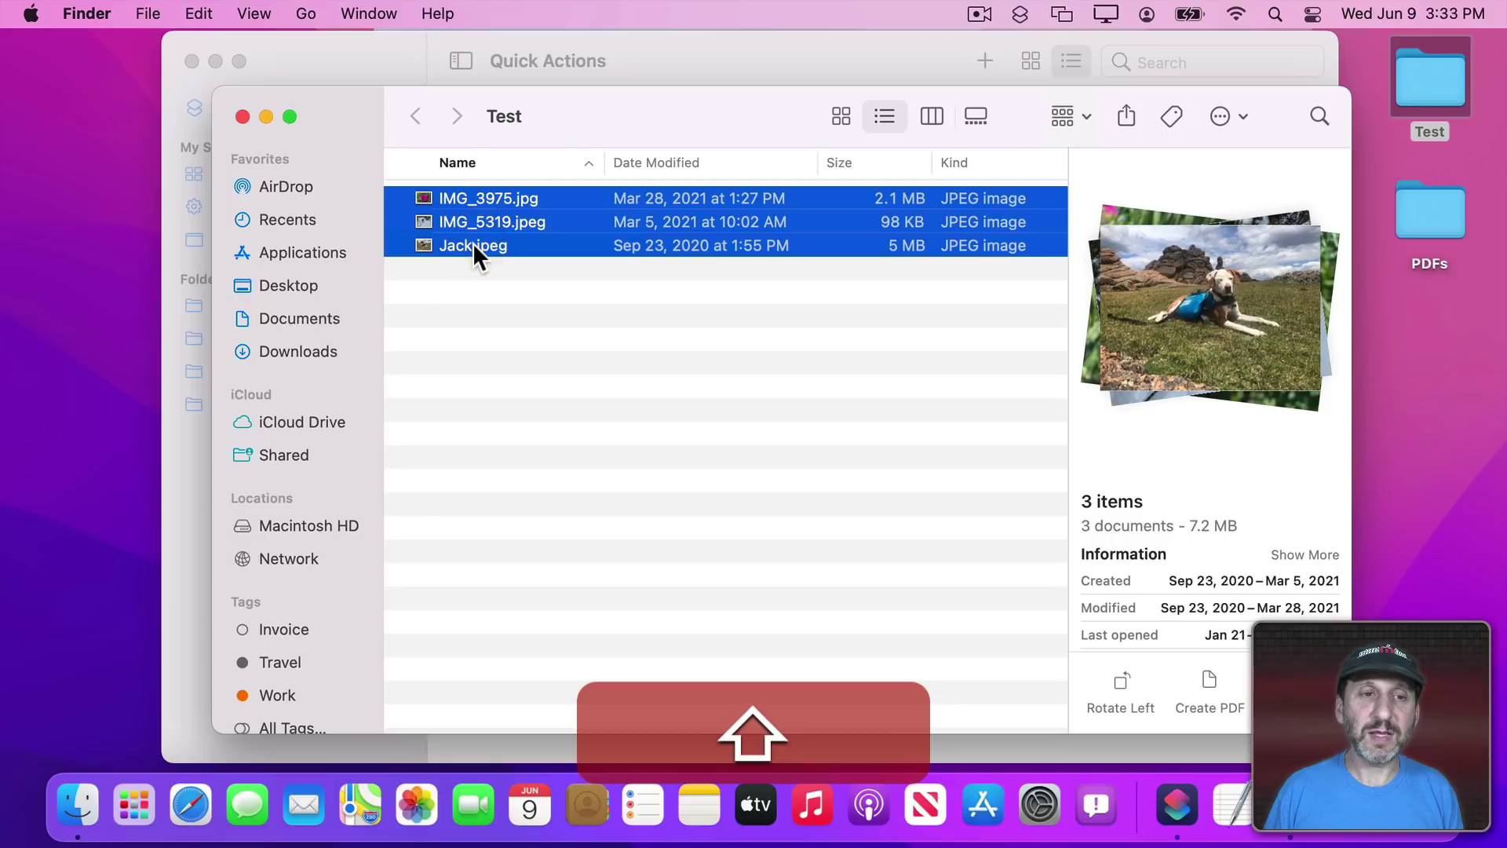
pyautogui.rightClick(472, 243)
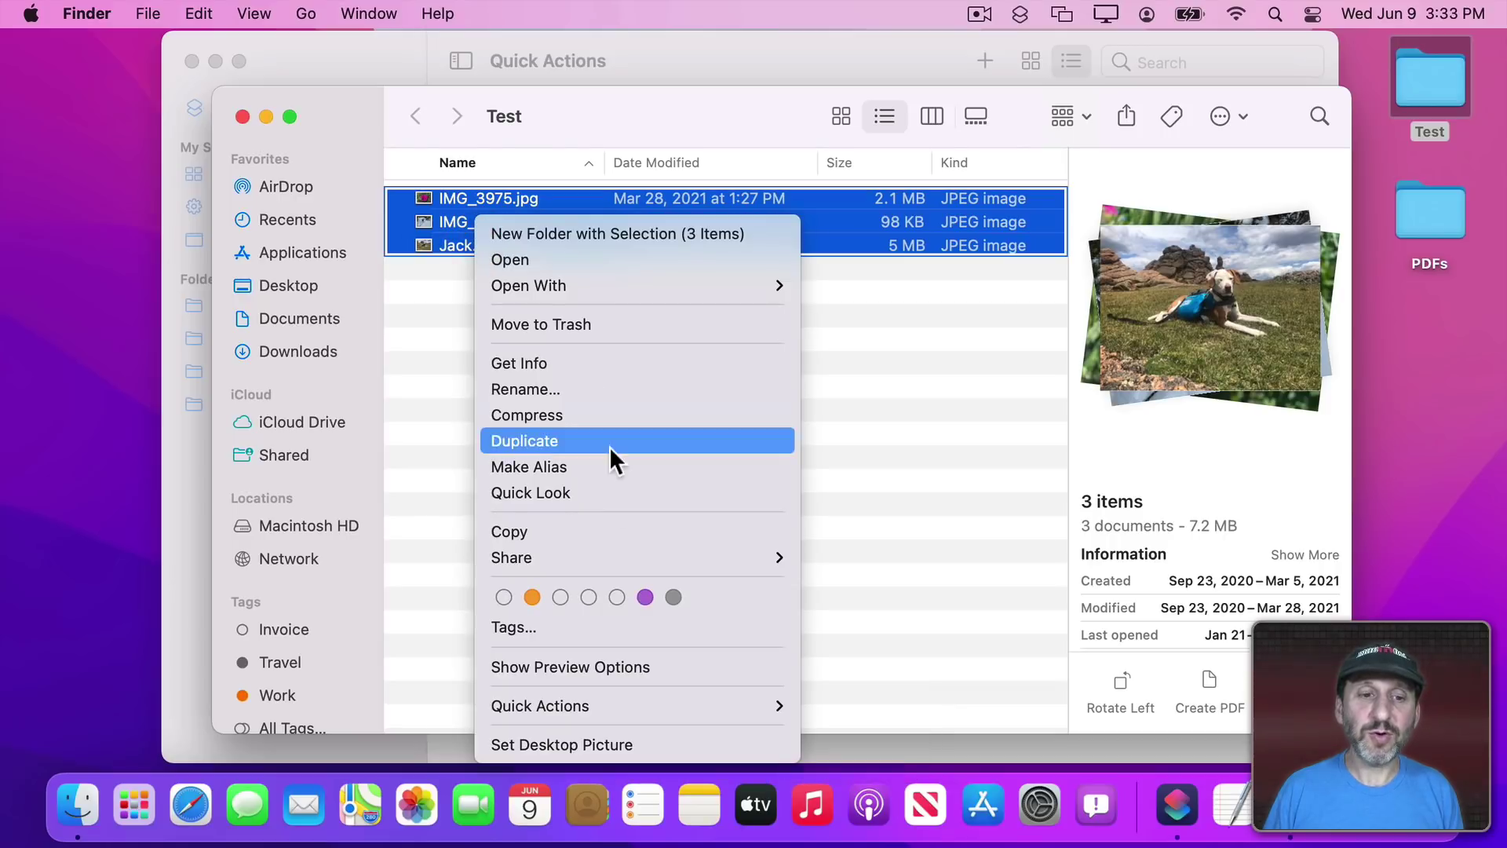
pyautogui.moveTo(541, 705)
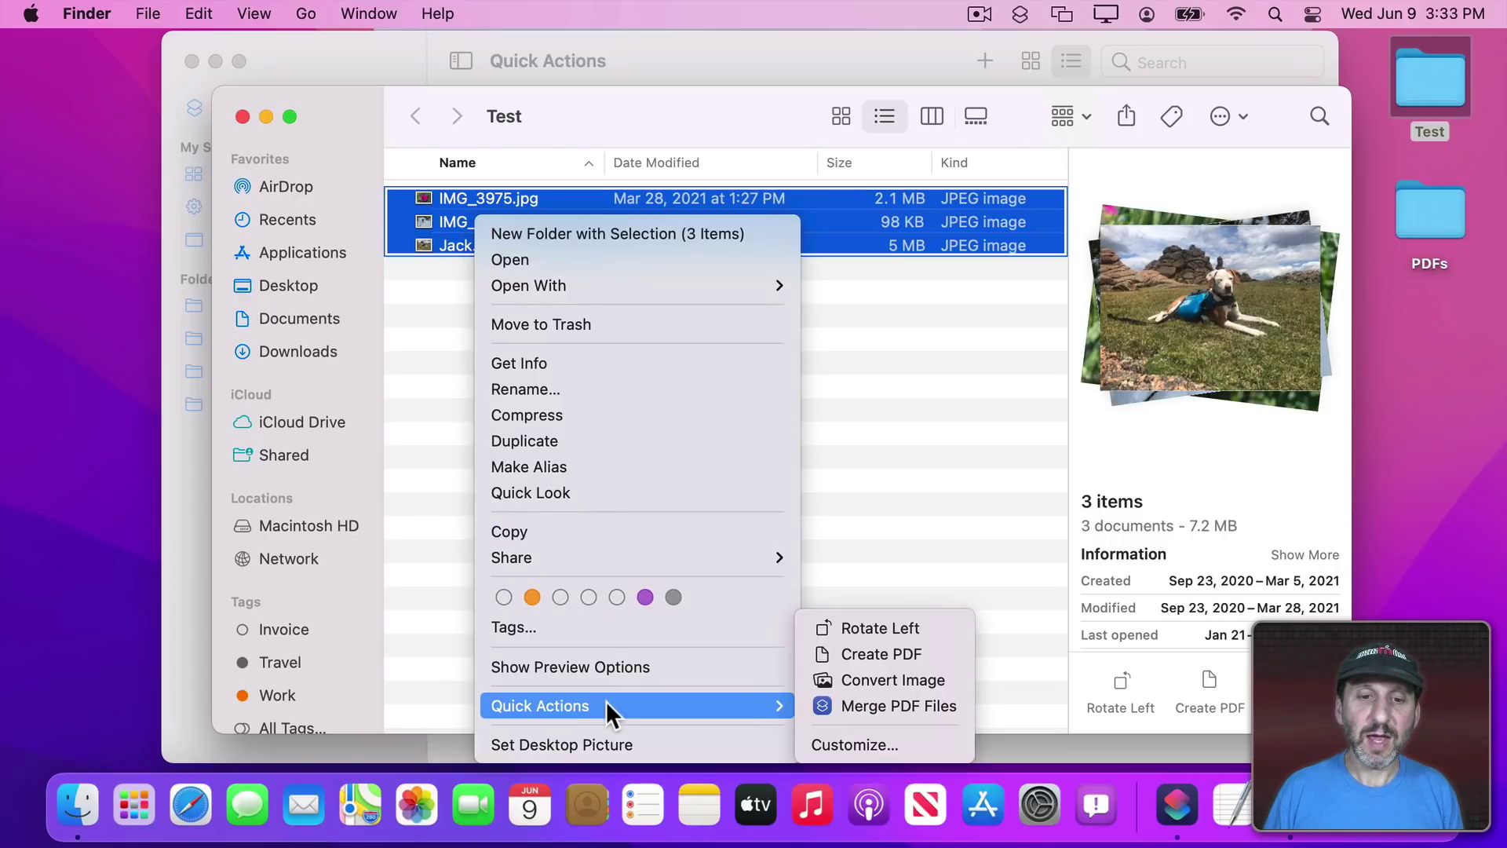
pyautogui.click(844, 738)
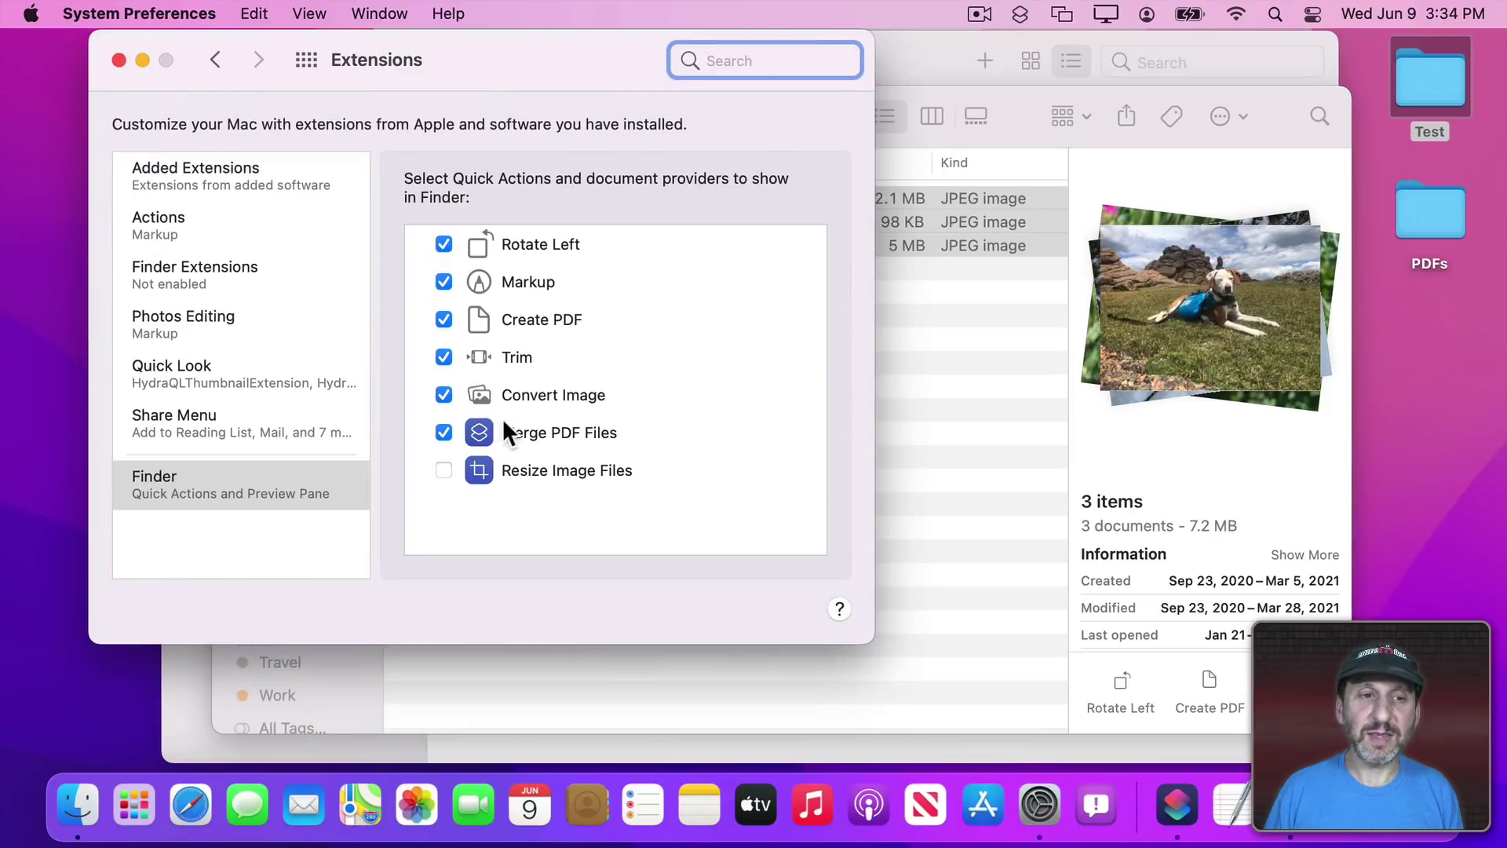
pyautogui.click(442, 471)
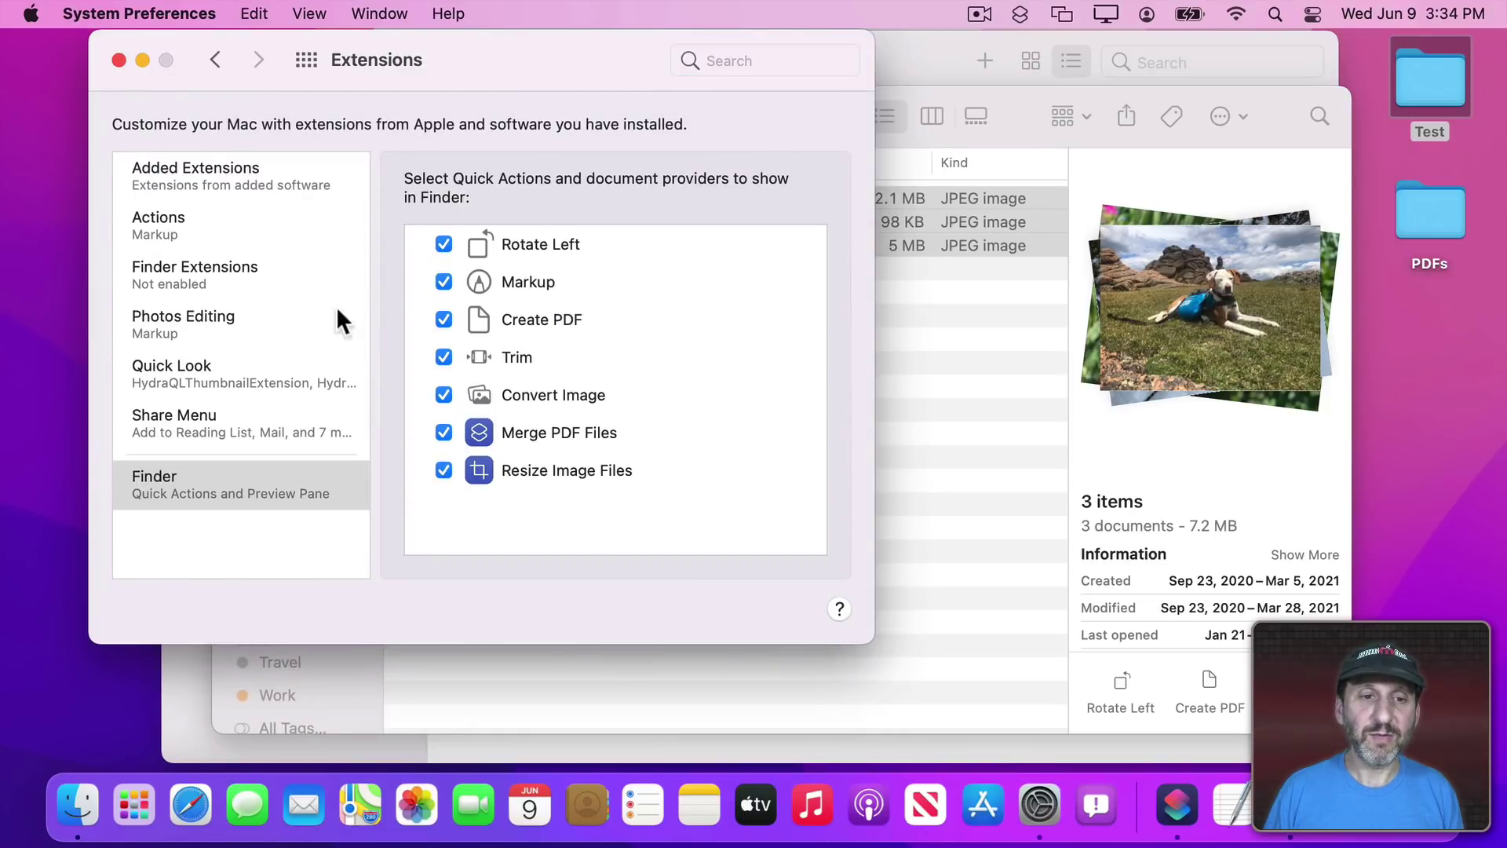
# Run the Resize Image Files quick action on the images with a new width of 50.
pyautogui.click(118, 60)
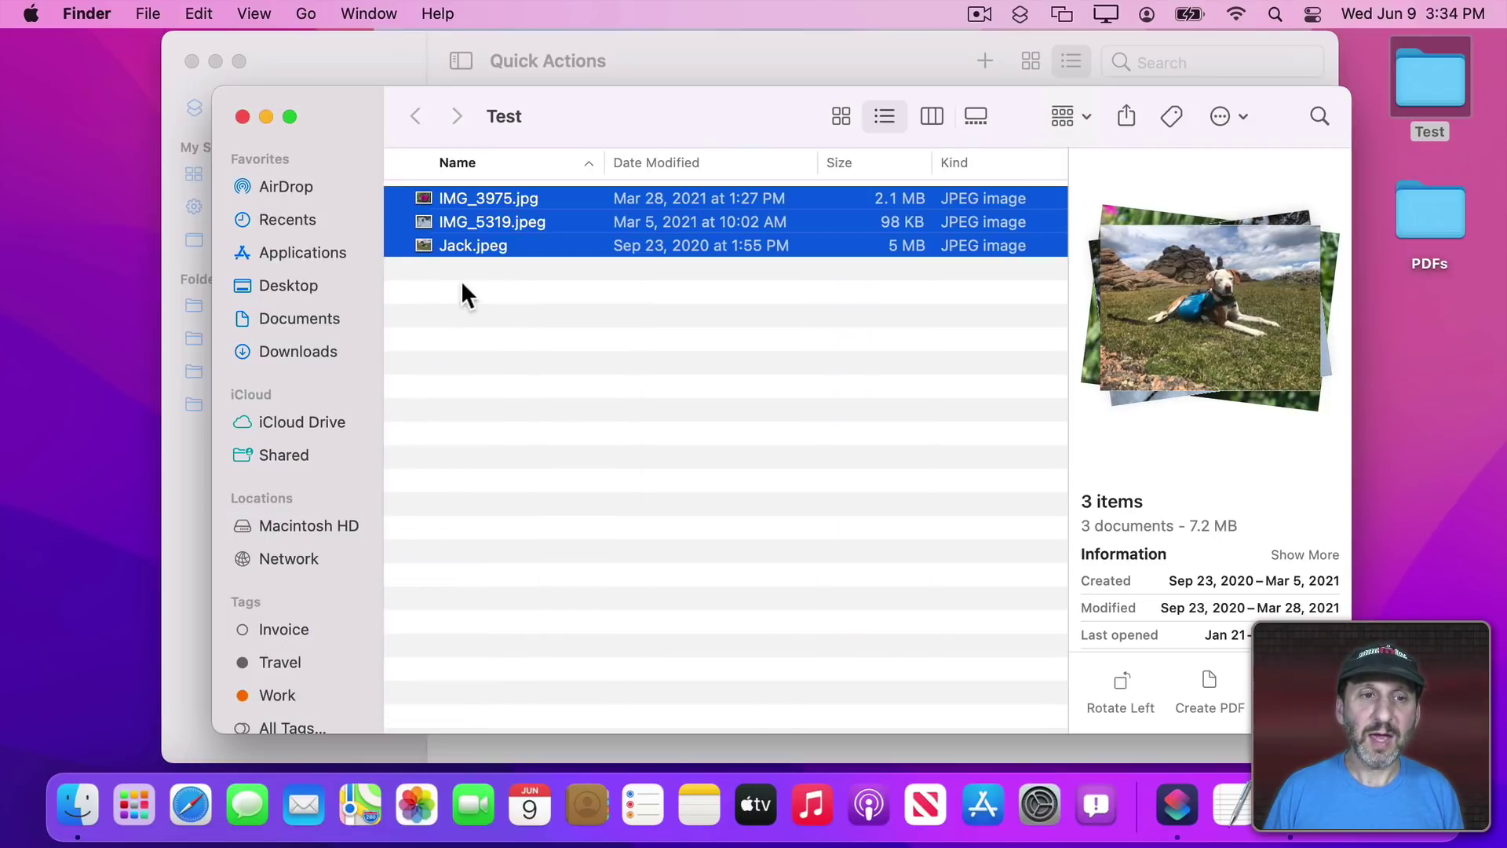
pyautogui.rightClick(477, 237)
pyautogui.moveTo(545, 706)
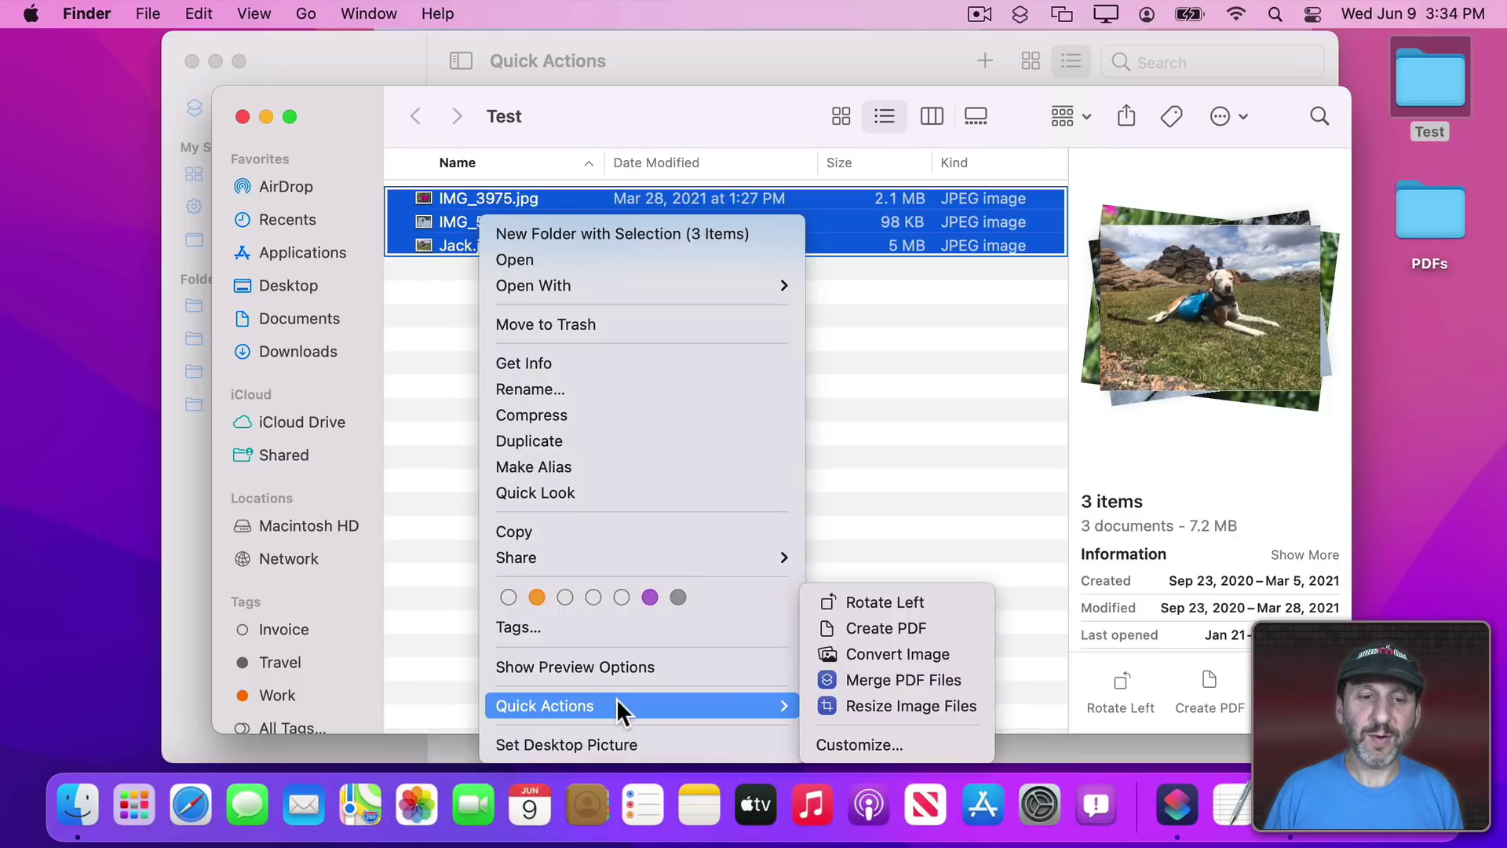
pyautogui.click(866, 704)
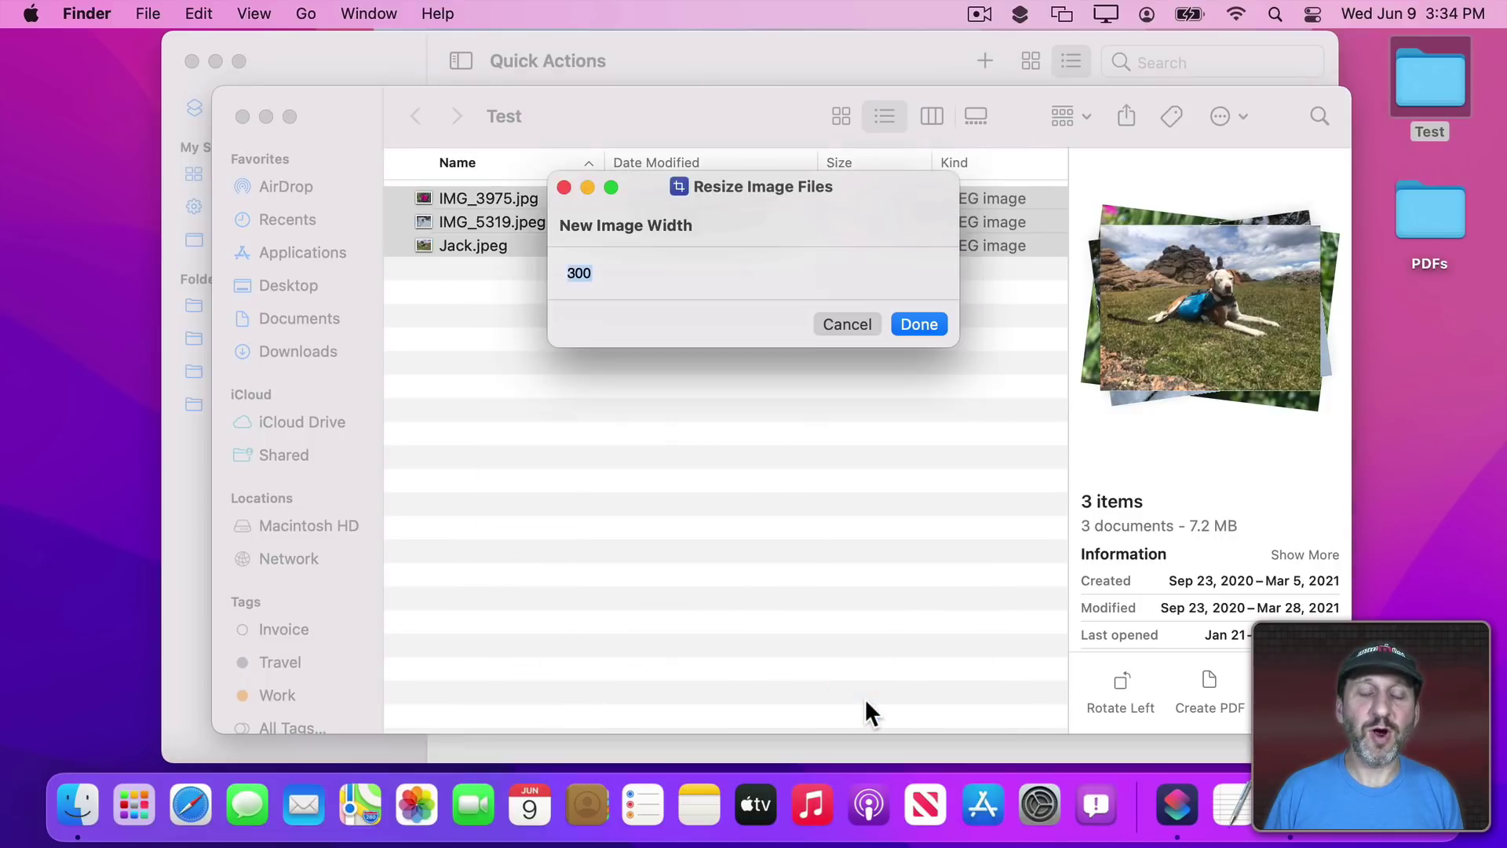
pyautogui.doubleClick(576, 271)
pyautogui.write('50')
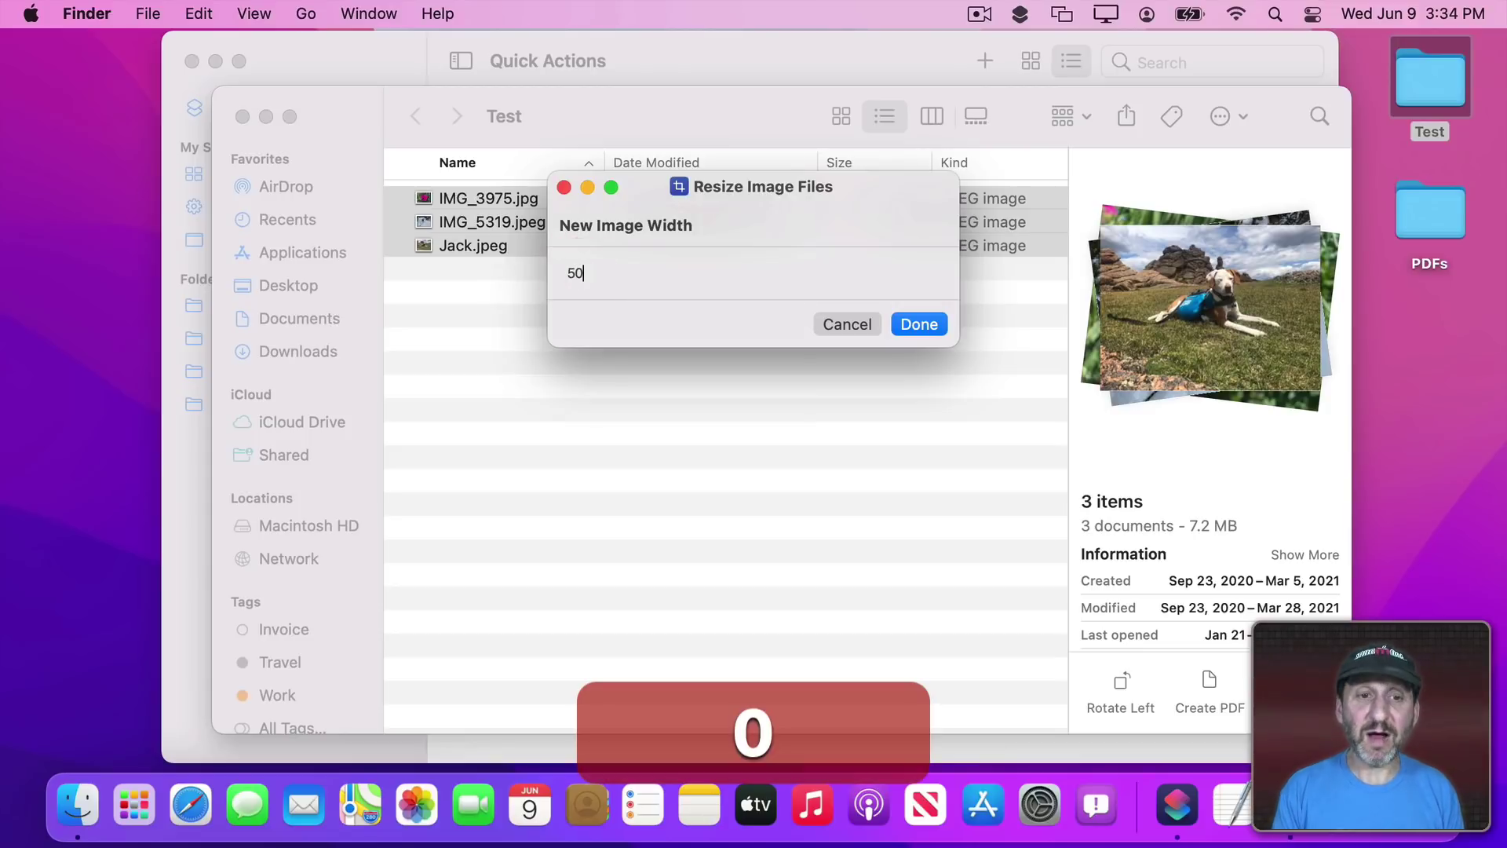
pyautogui.click(919, 324)
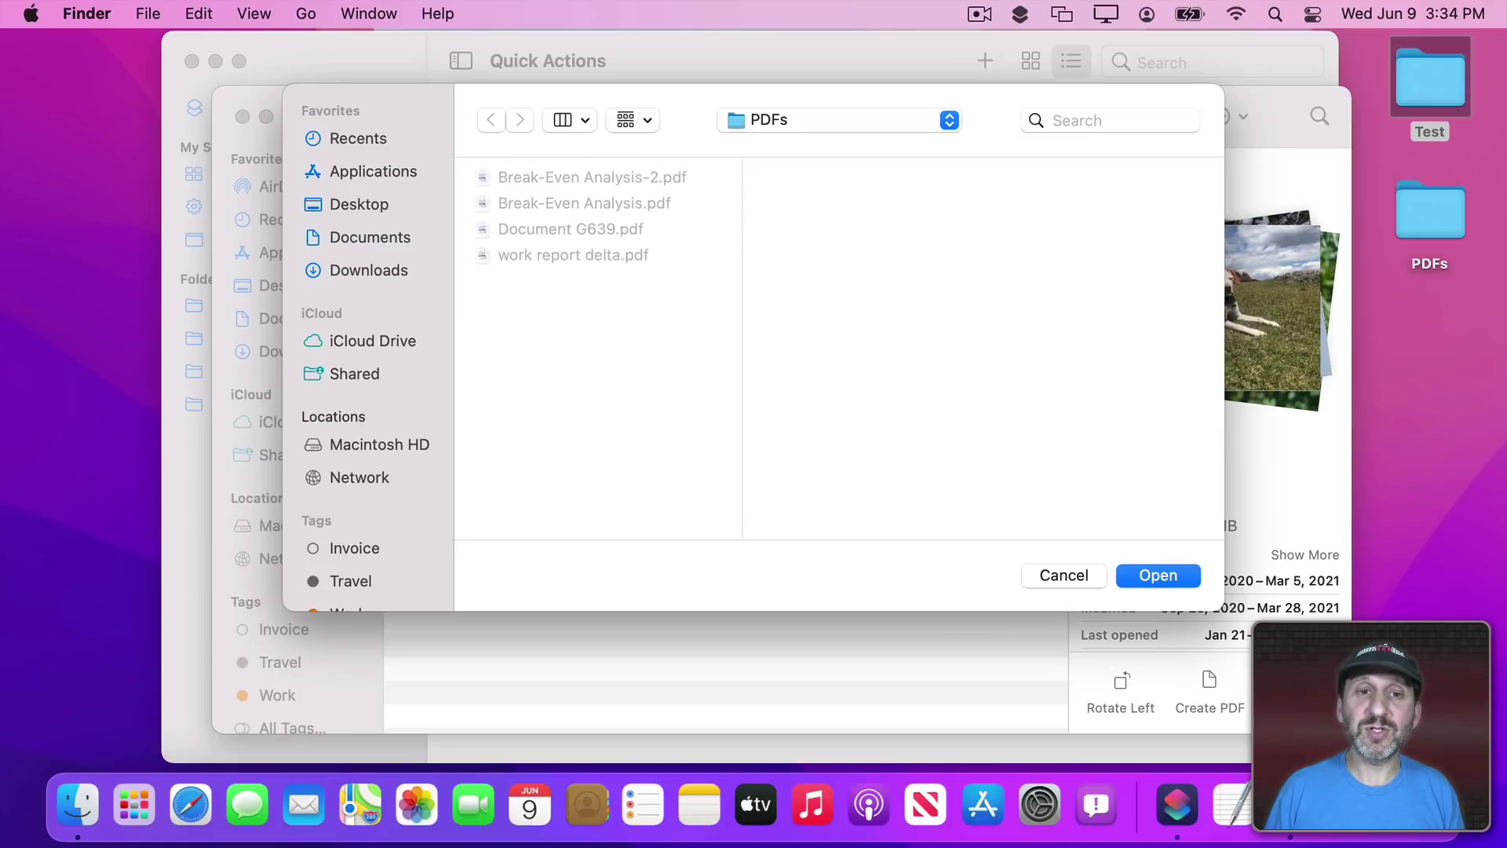
# Save the resized copies into Desktop > Test.
pyautogui.click(833, 124)
pyautogui.click(826, 144)
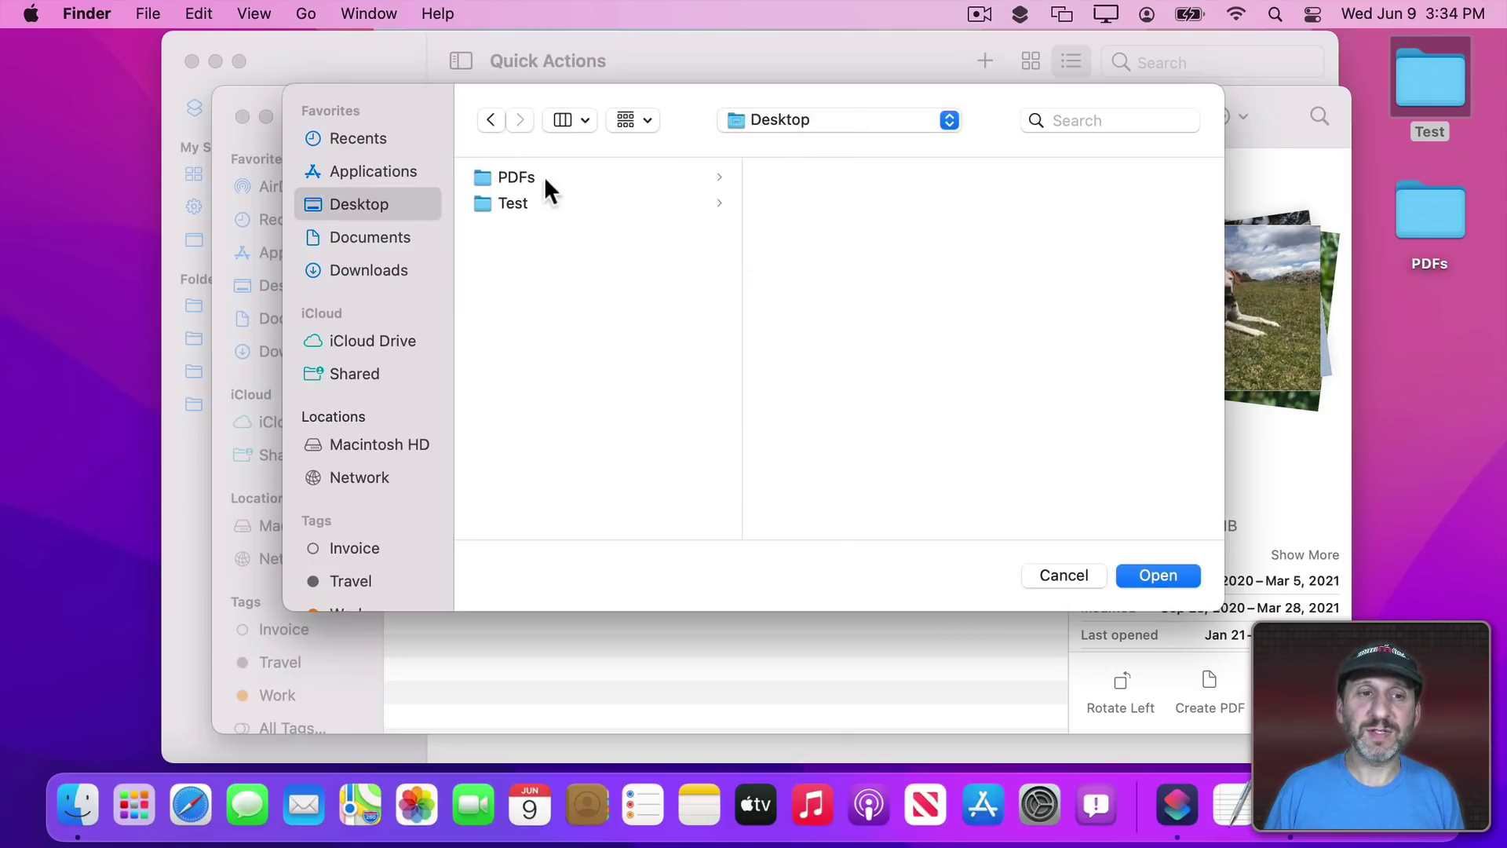
pyautogui.click(512, 200)
pyautogui.press('Return')
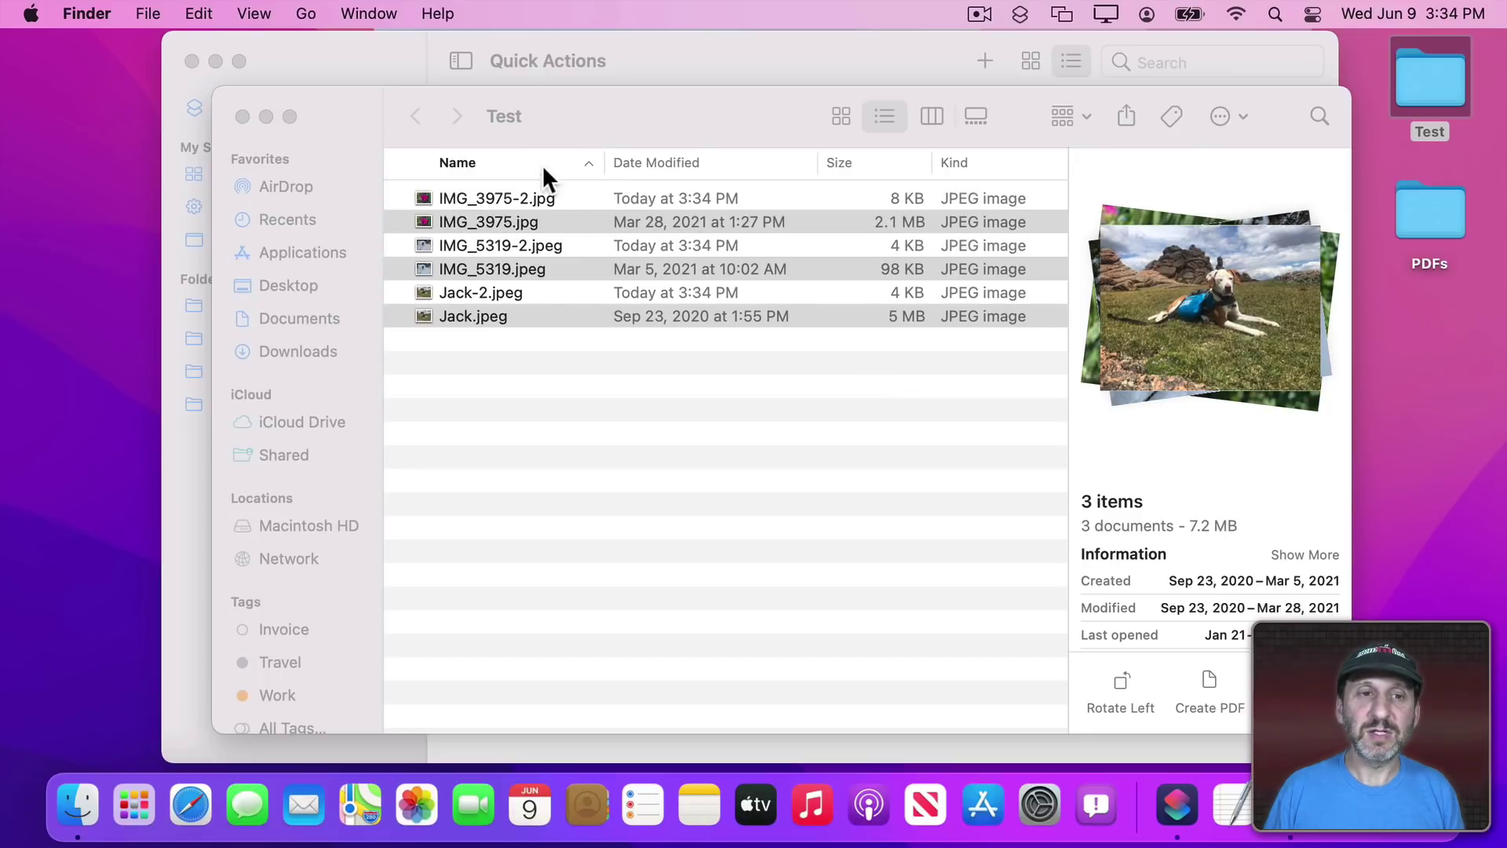
# Quick Look IMG_3975.jpg and its resized IMG_3975-2.jpg copy to compare them.
pyautogui.click(576, 372)
pyautogui.click(532, 338)
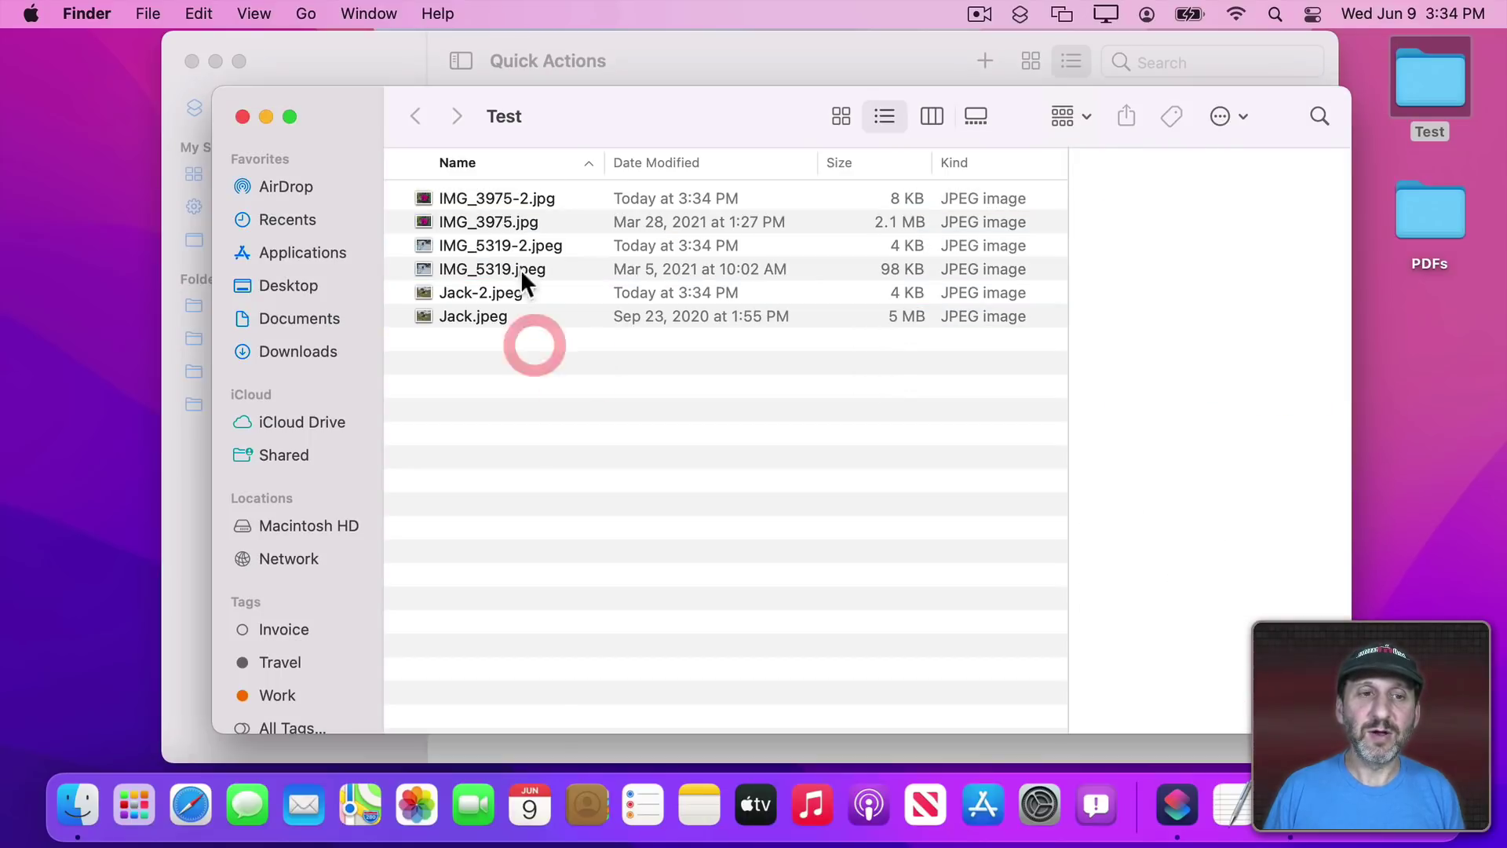
pyautogui.click(489, 221)
pyautogui.press('space')
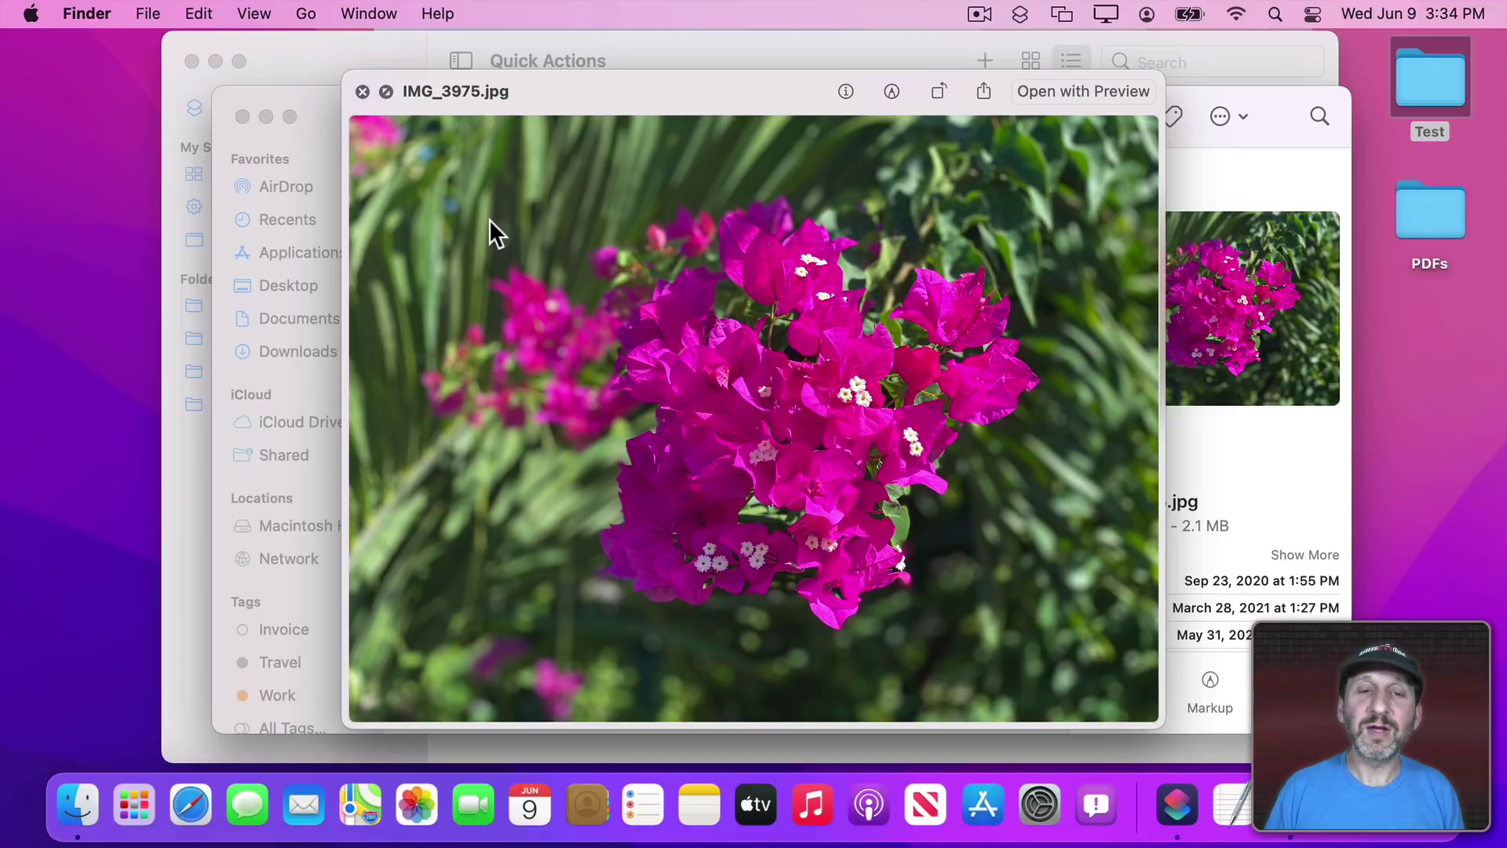
pyautogui.press('Up')
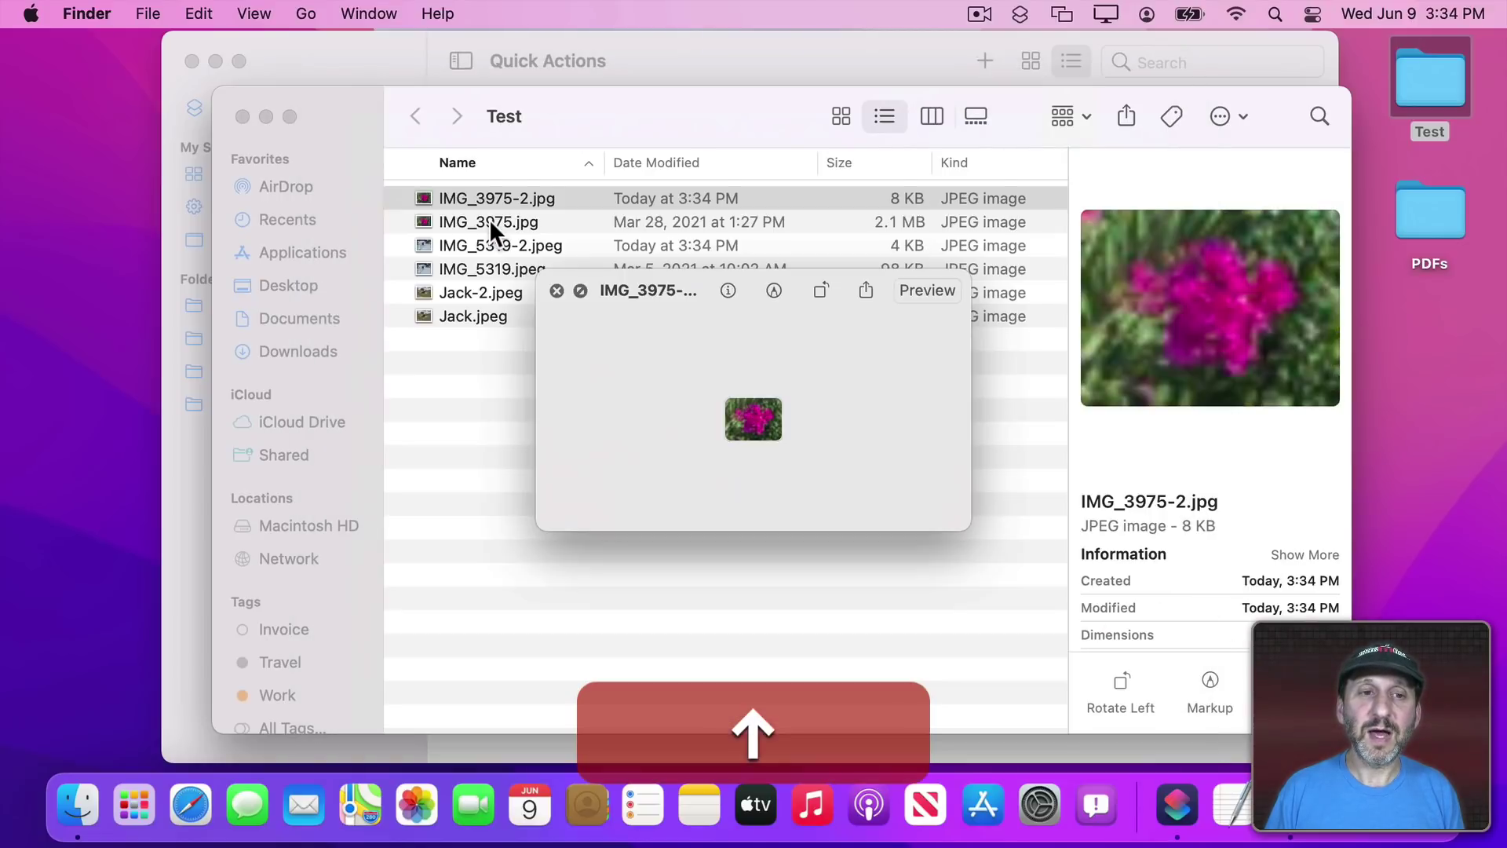
# Close the preview and glance at the Resize Image Files icon and colour picker.
pyautogui.press('space')
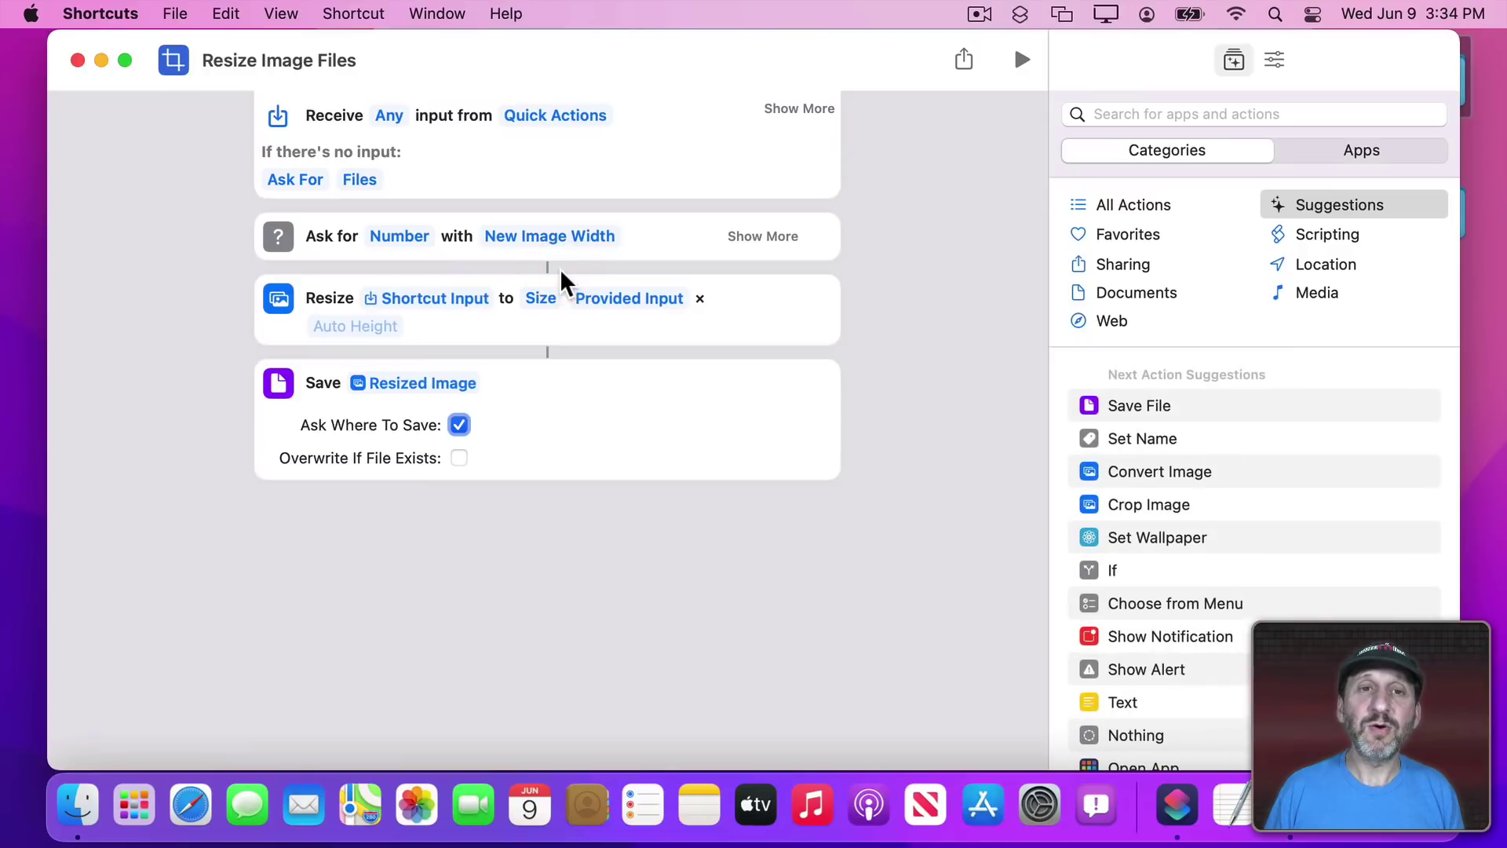
pyautogui.click(172, 62)
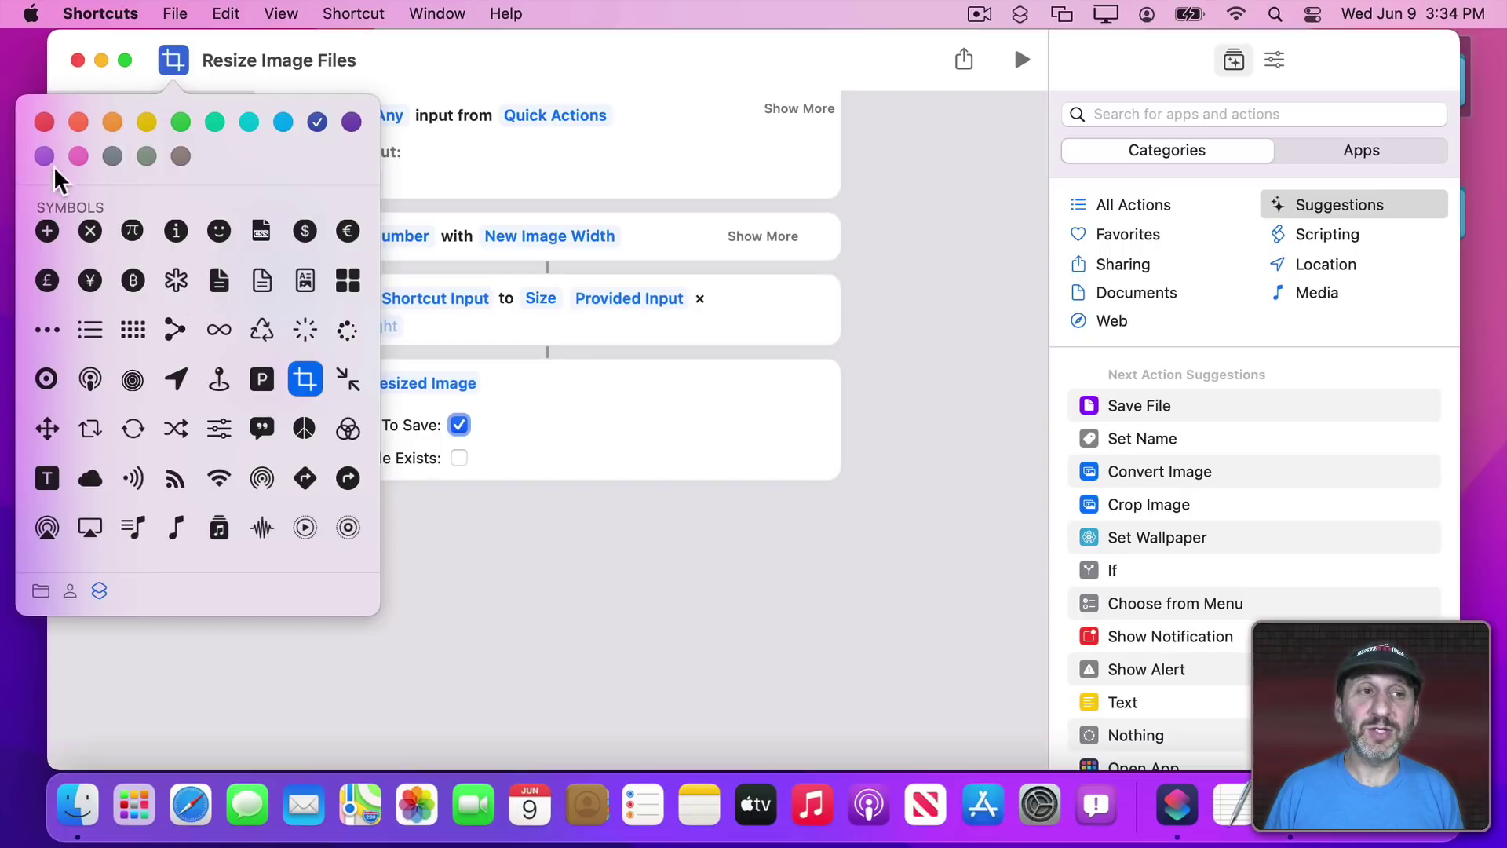
pyautogui.click(410, 61)
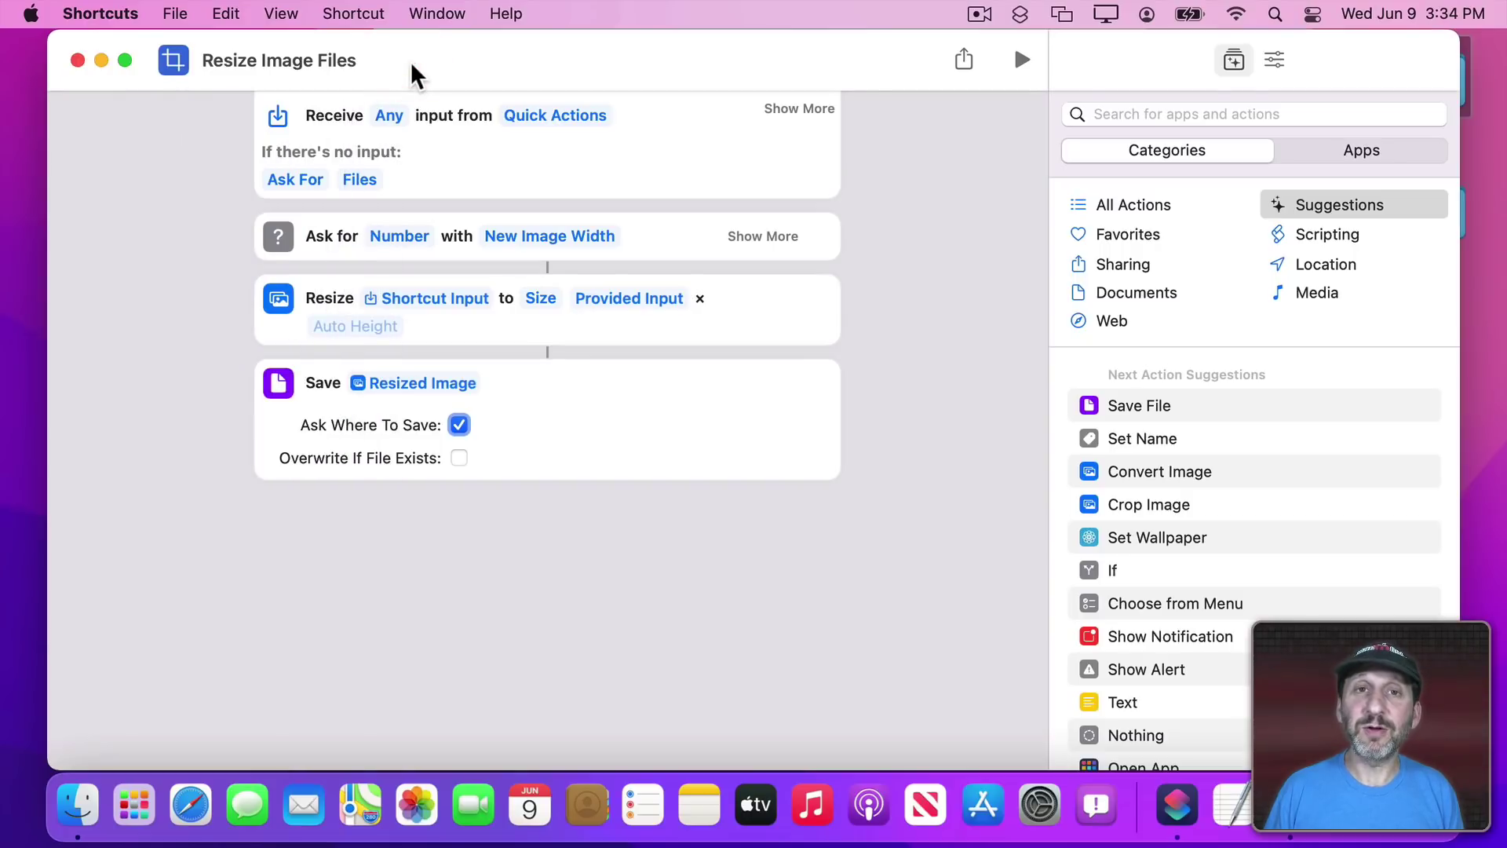
# Open Text to Spoken Audio and review that it accepts Text input.
pyautogui.click(78, 59)
pyautogui.doubleClick(573, 230)
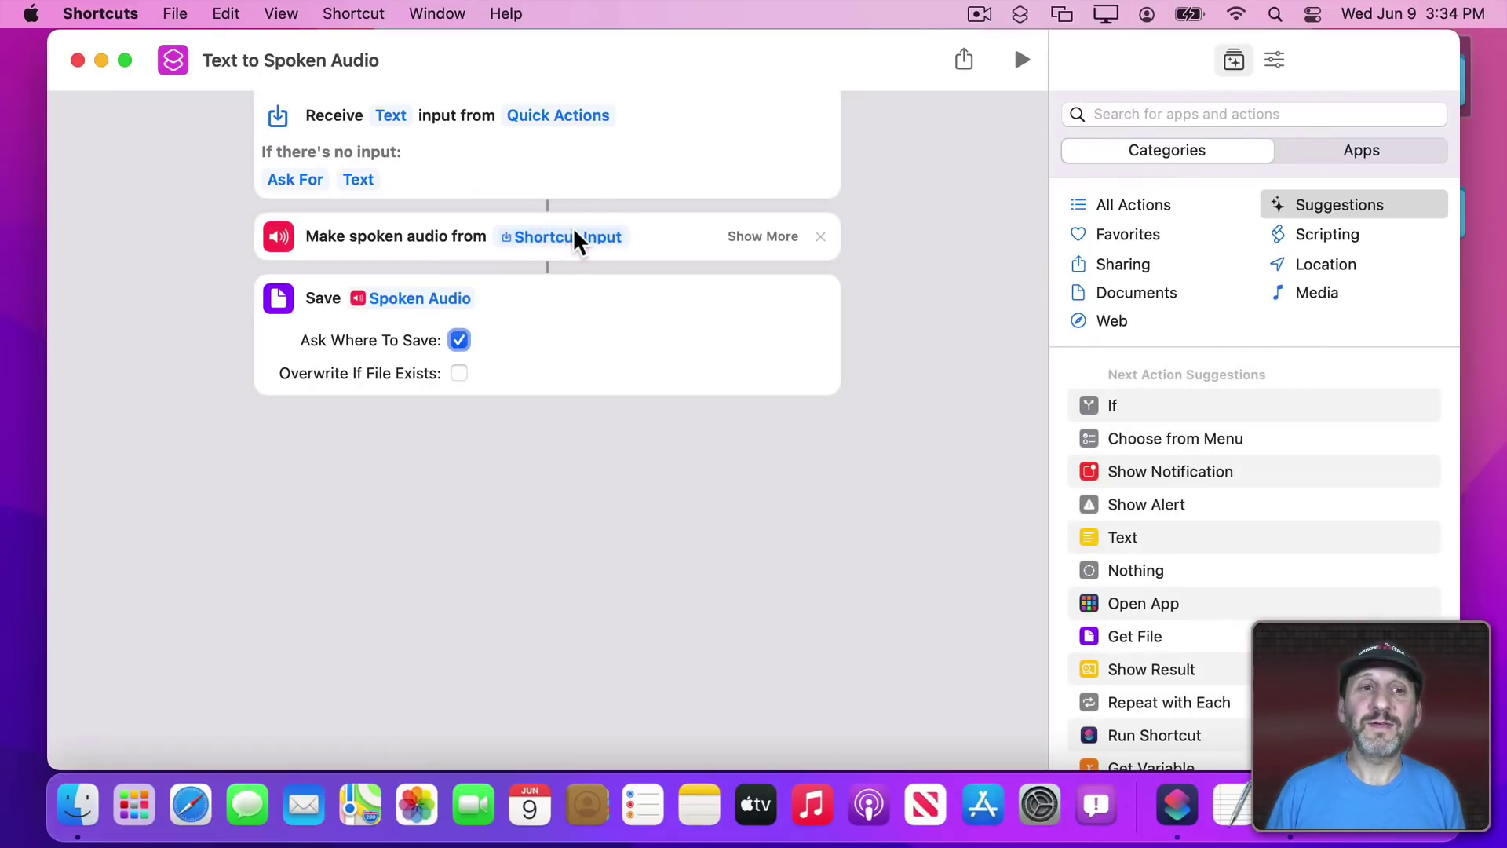
pyautogui.click(389, 115)
pyautogui.scroll(-2, 352, 316)
pyautogui.scroll(-5, 353, 315)
pyautogui.scroll(-3, 352, 316)
pyautogui.scroll(-1, 353, 316)
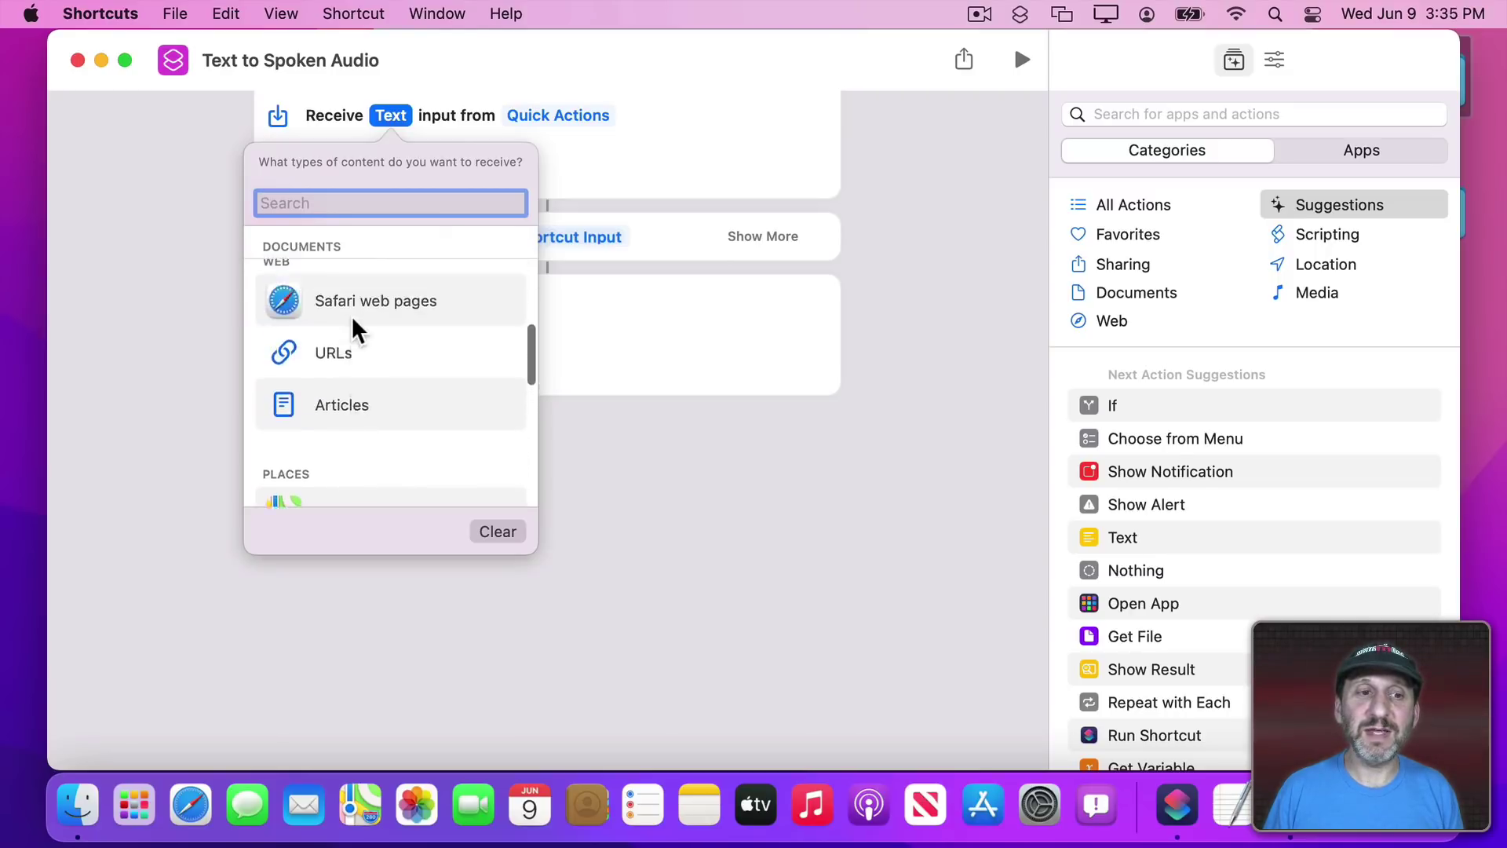
pyautogui.scroll(4, 352, 316)
pyautogui.scroll(5, 352, 315)
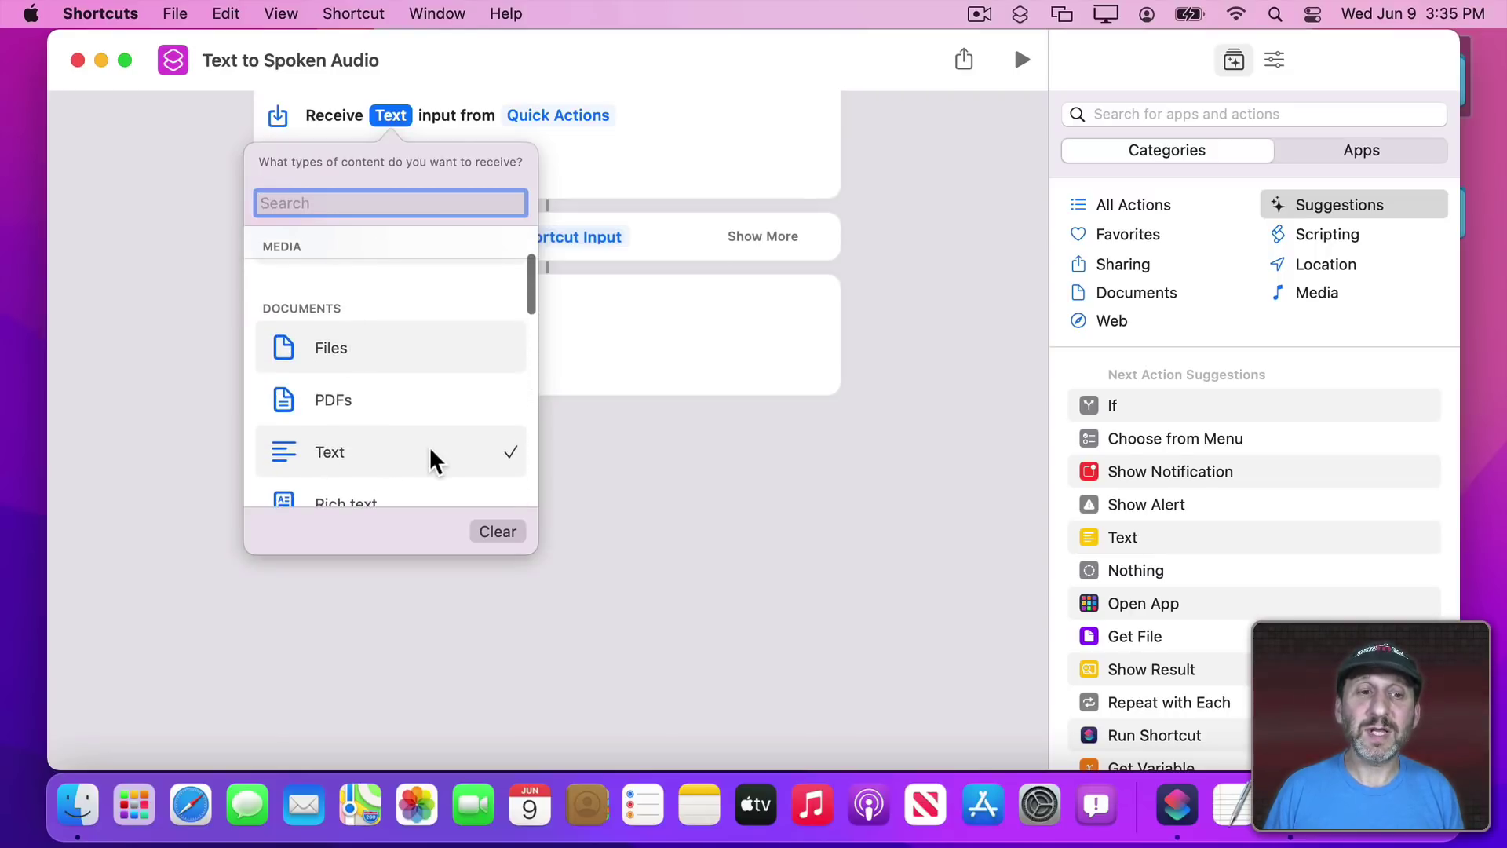
pyautogui.click(724, 384)
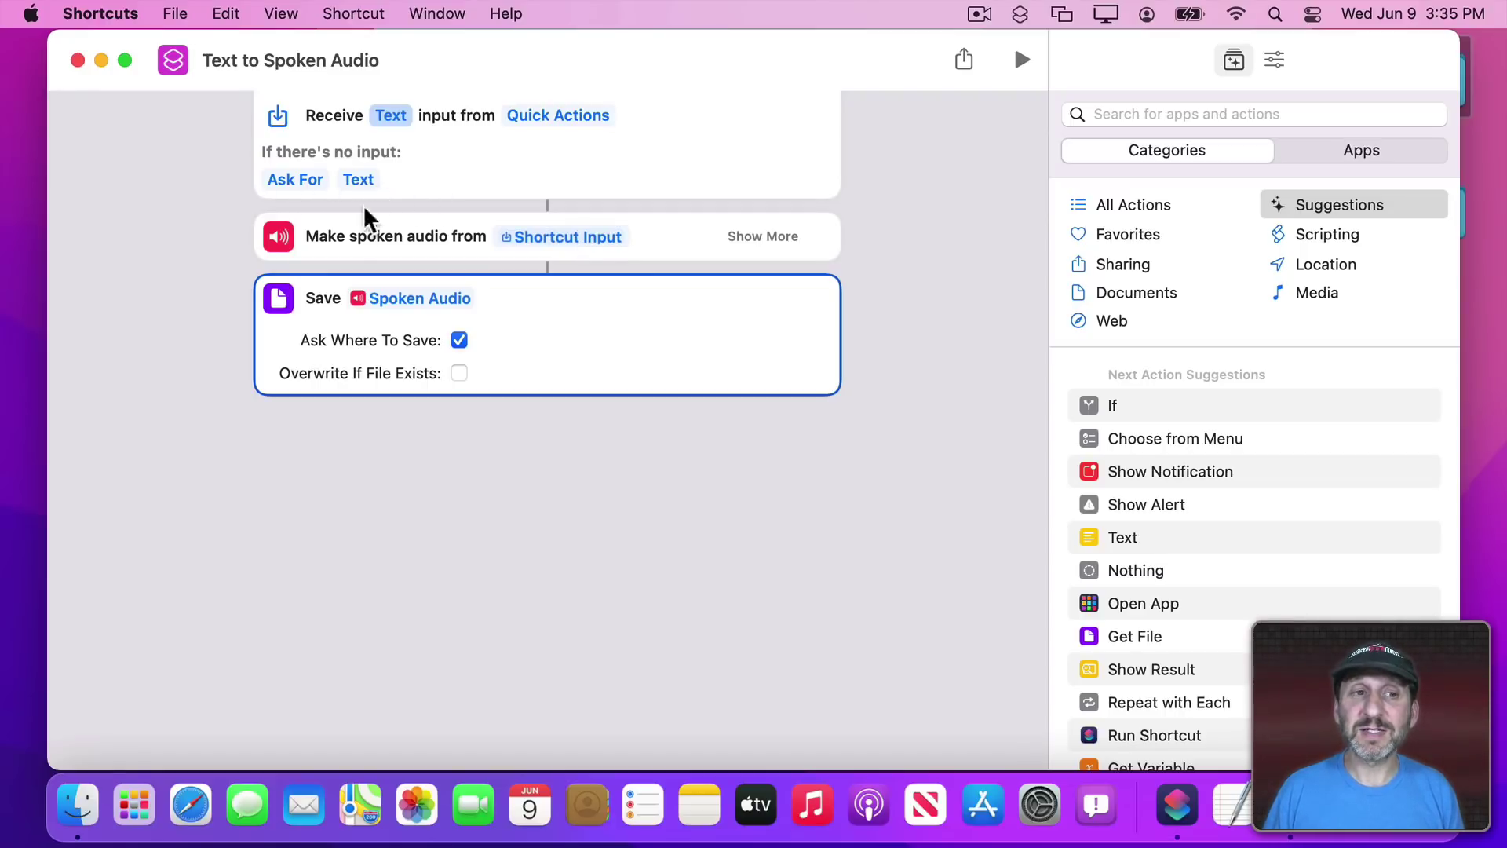
# Search 'spoke' and review the Make Spoken Audio from Text action's details.
pyautogui.click(1148, 114)
pyautogui.write('spoke')
pyautogui.click(1420, 201)
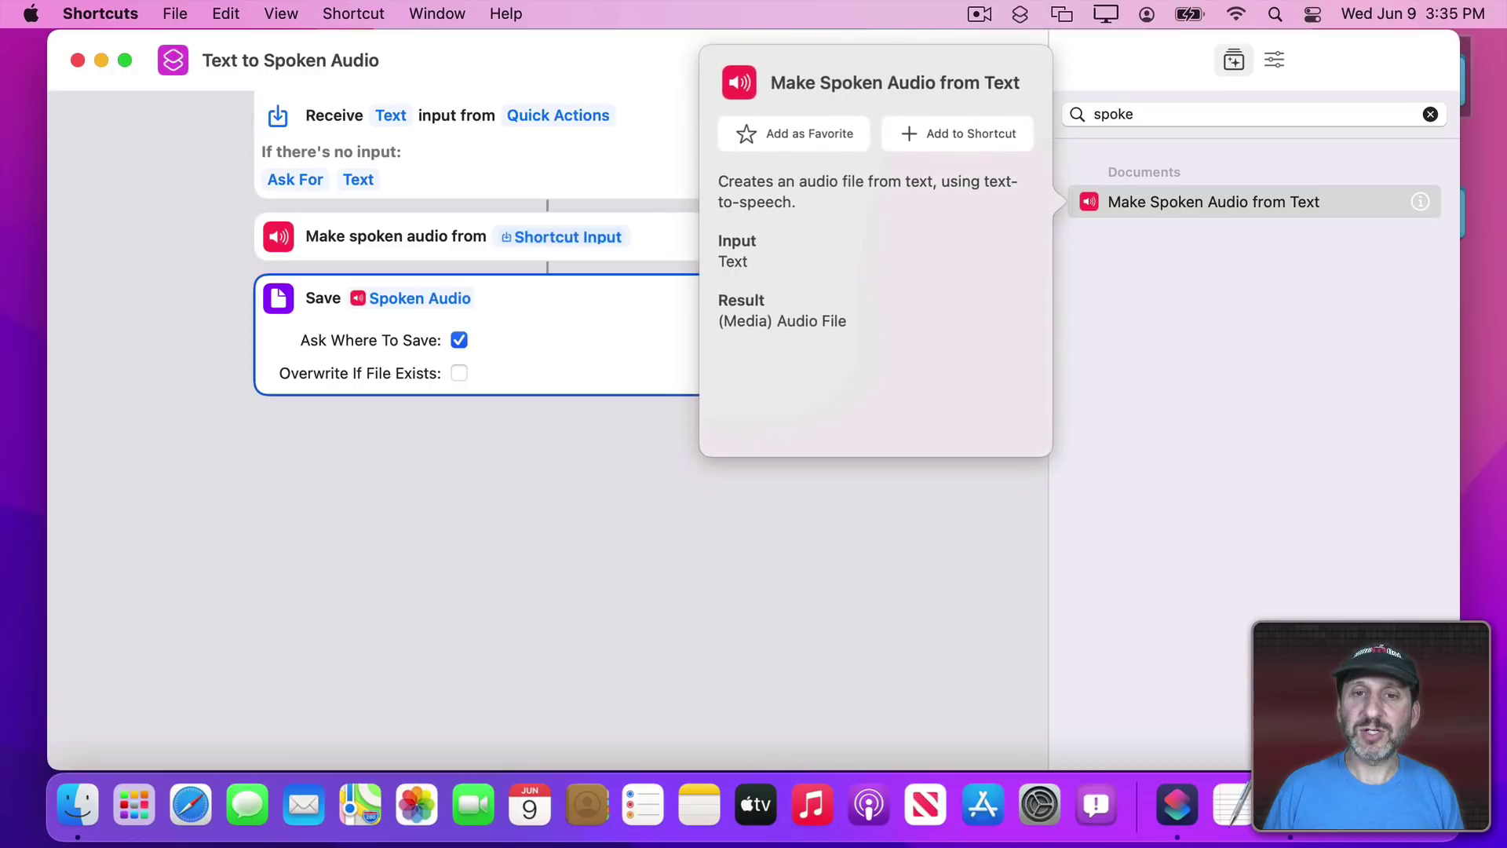
pyautogui.press('Escape')
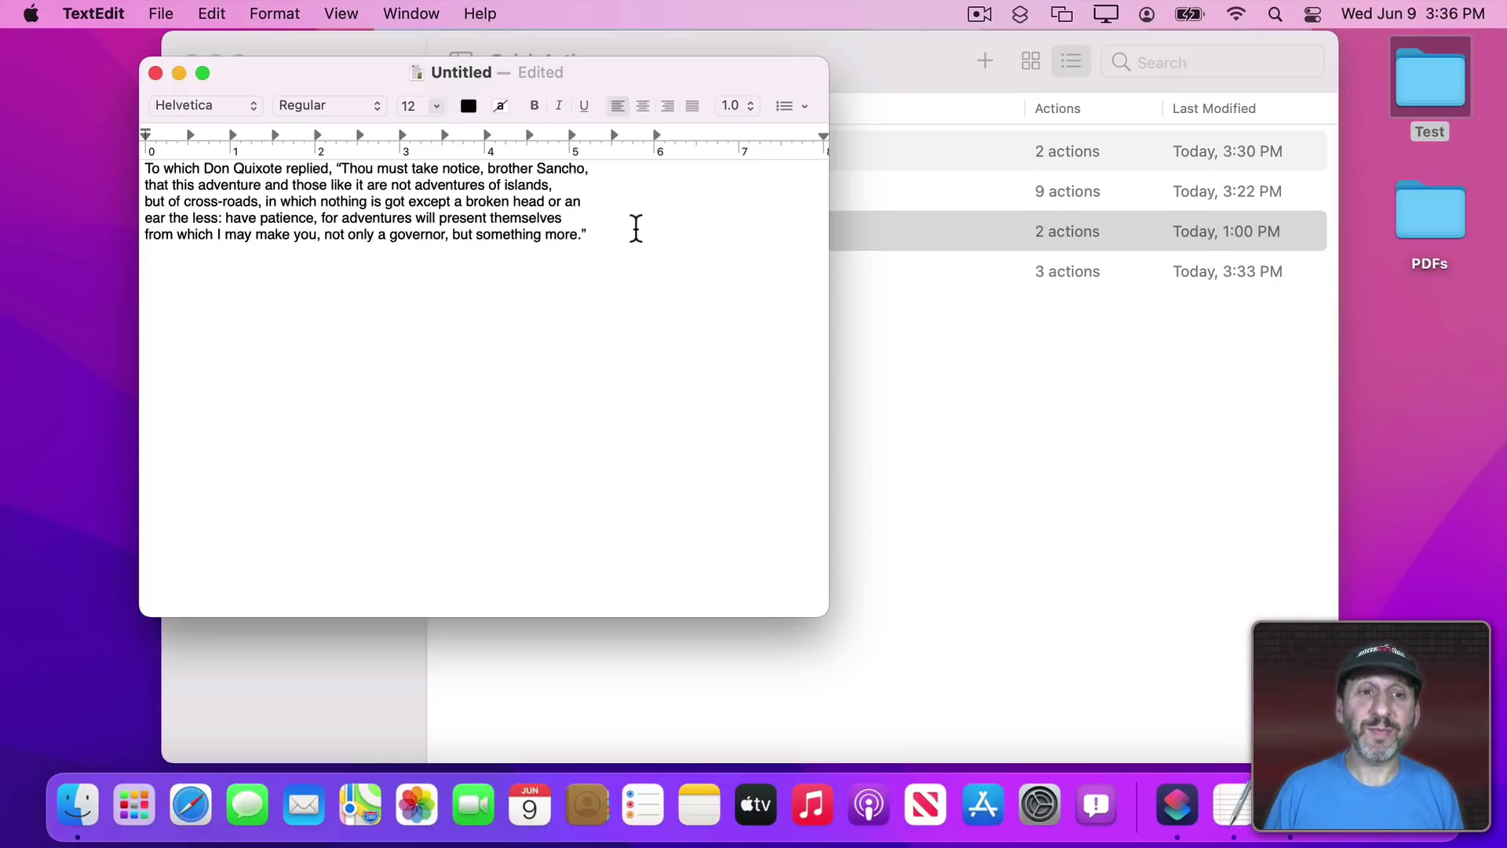
# Convert the selected Don Quixote passage to a spoken-audio file saved on the Desktop.
pyautogui.moveTo(625, 231)
pyautogui.mouseDown()
pyautogui.moveTo(380, 181)
pyautogui.moveTo(109, 157)
pyautogui.mouseUp()
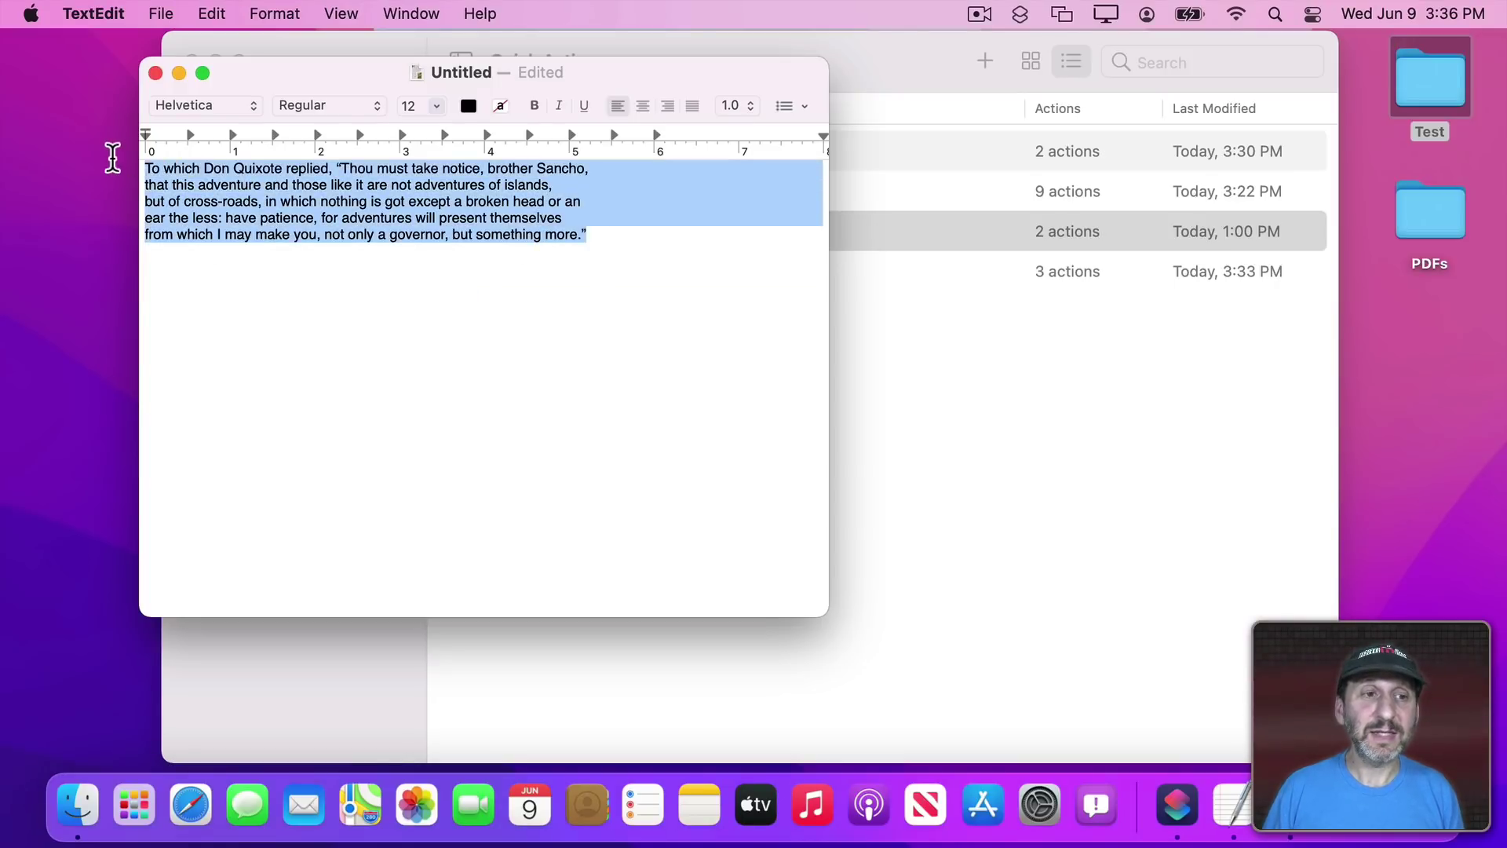
pyautogui.keyDown('ctrl'); pyautogui.click(278, 191); pyautogui.keyUp('ctrl')
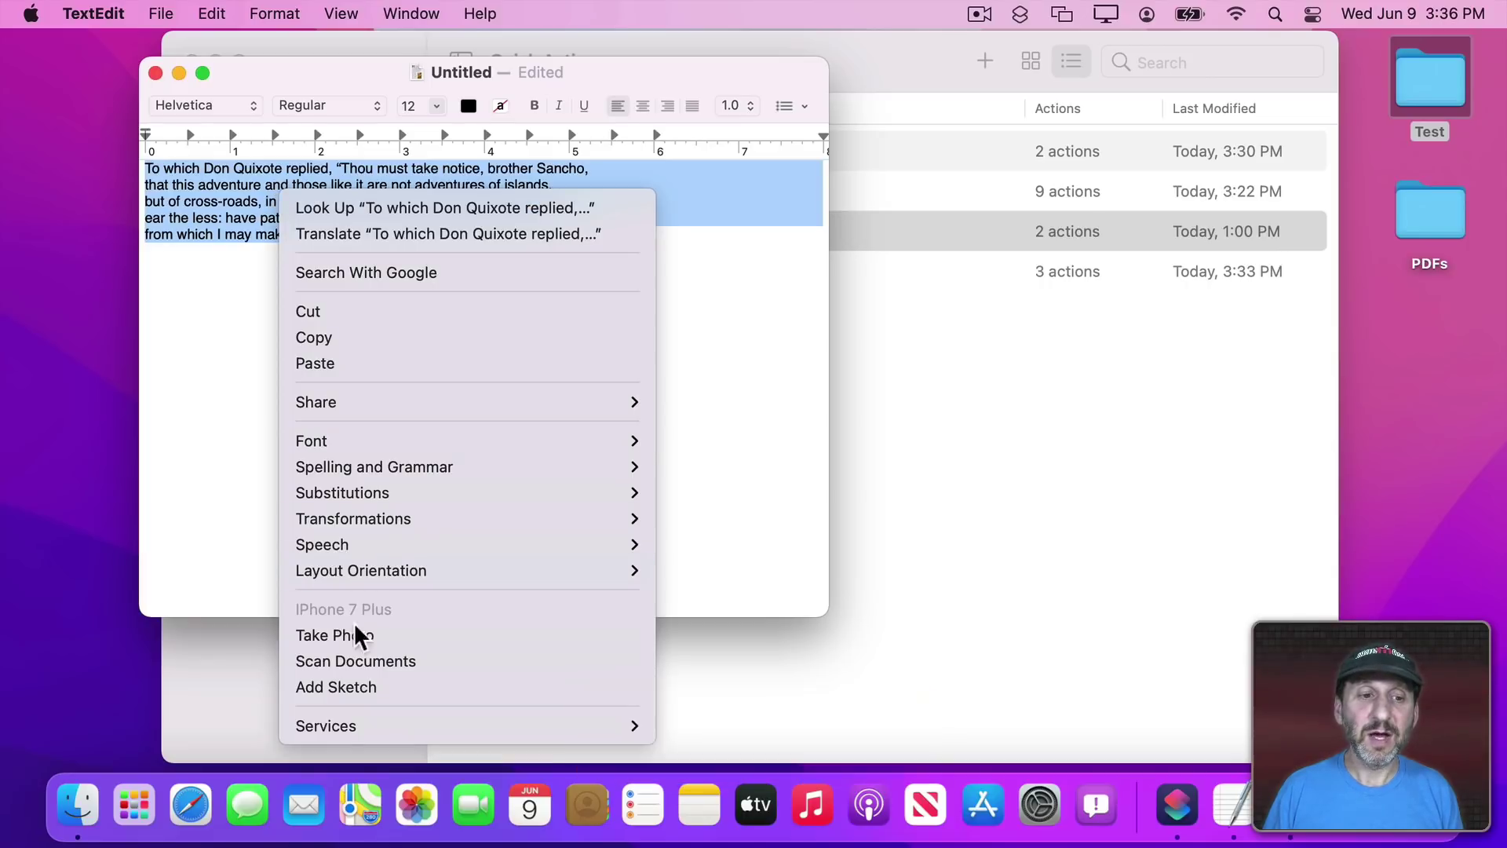
pyautogui.moveTo(459, 726)
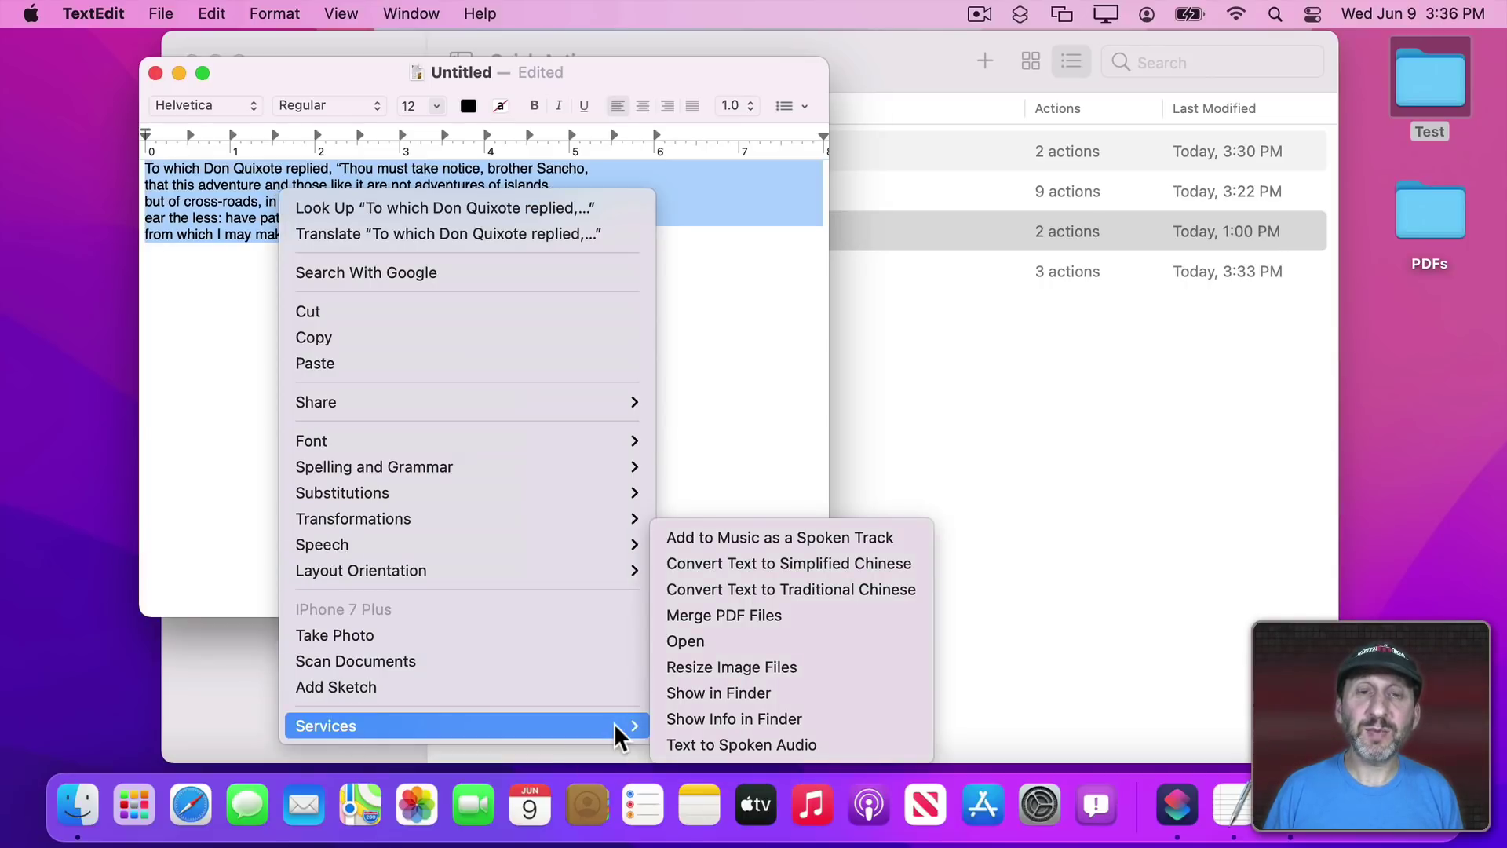
pyautogui.click(692, 739)
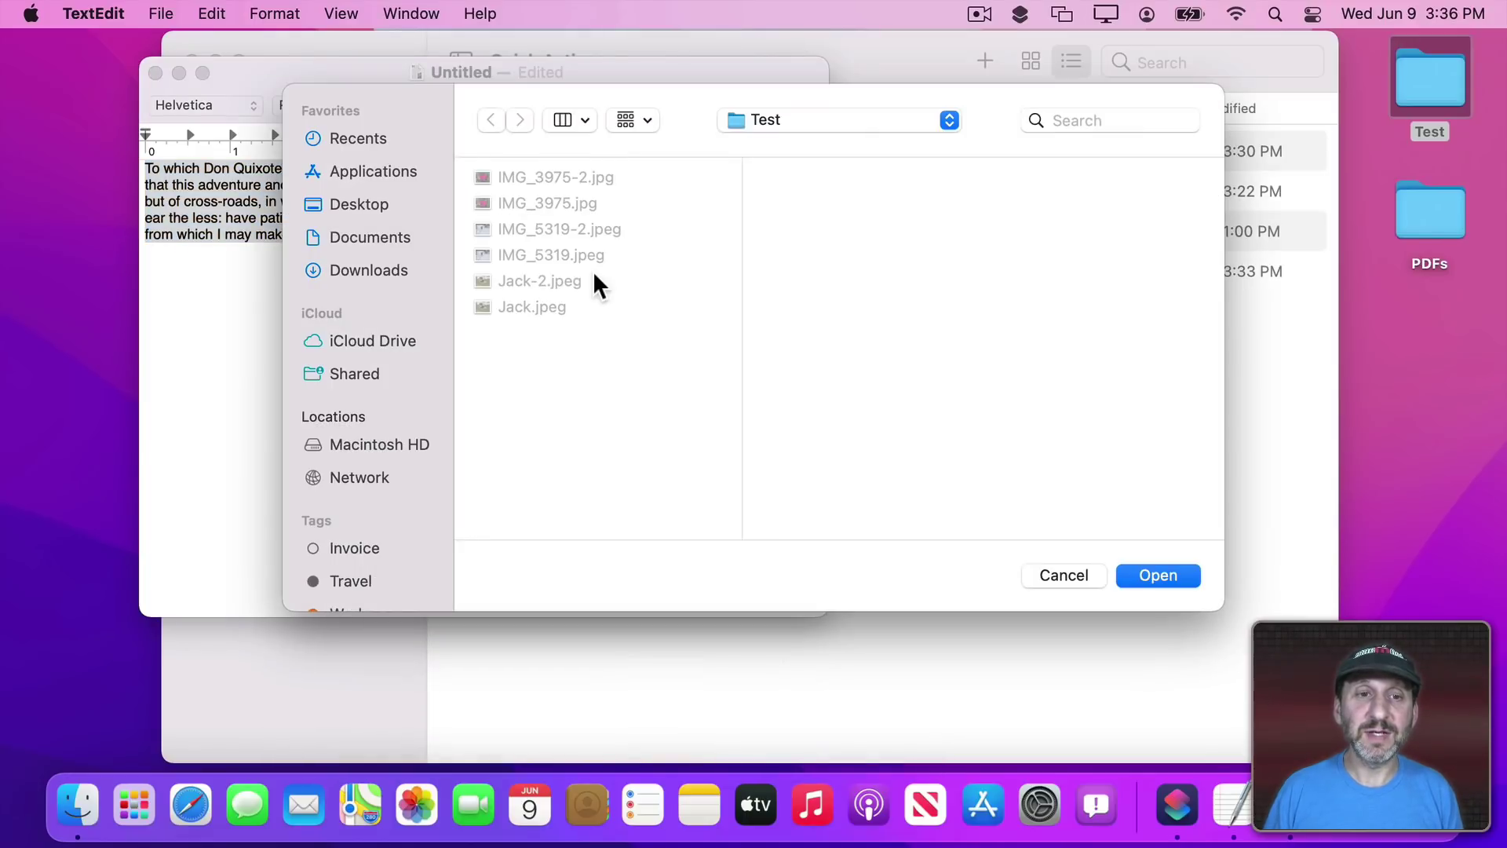
pyautogui.press('super+d')
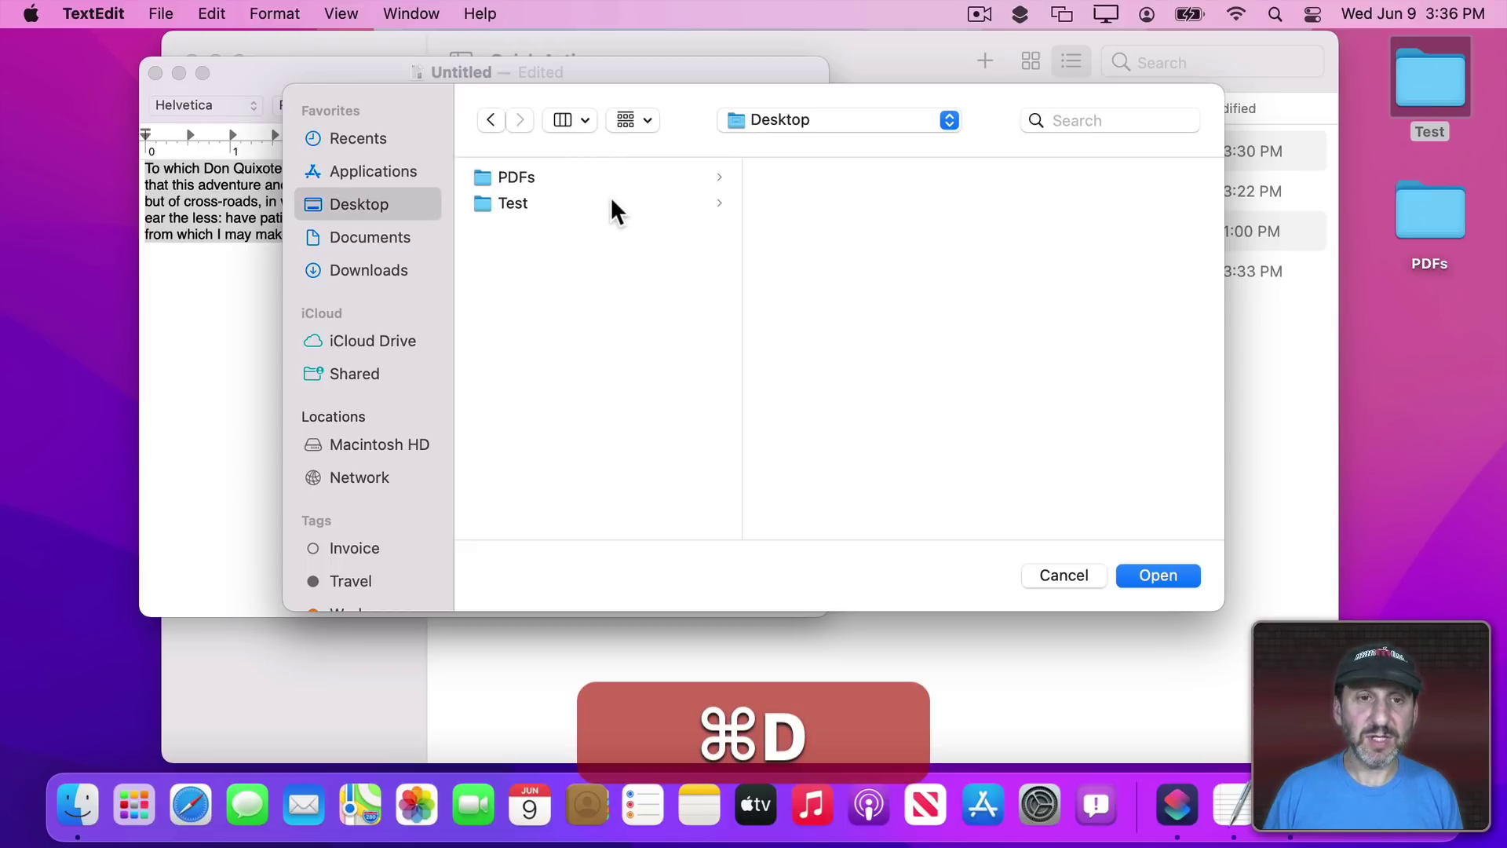
pyautogui.click(1160, 576)
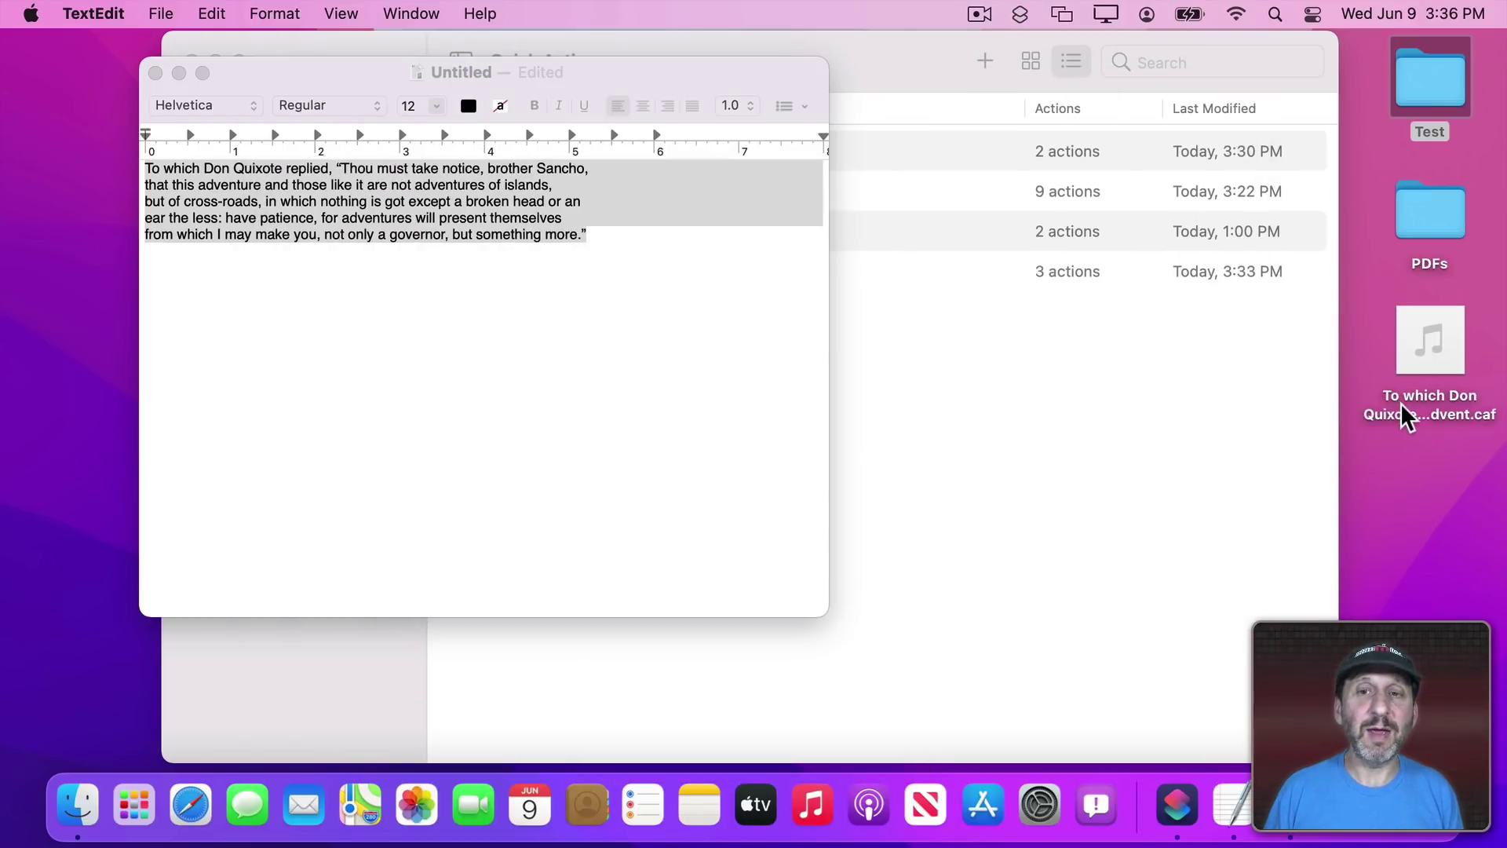
# Play the new audio file, clear the passage from the page and return to Shortcuts.
pyautogui.click(1430, 339)
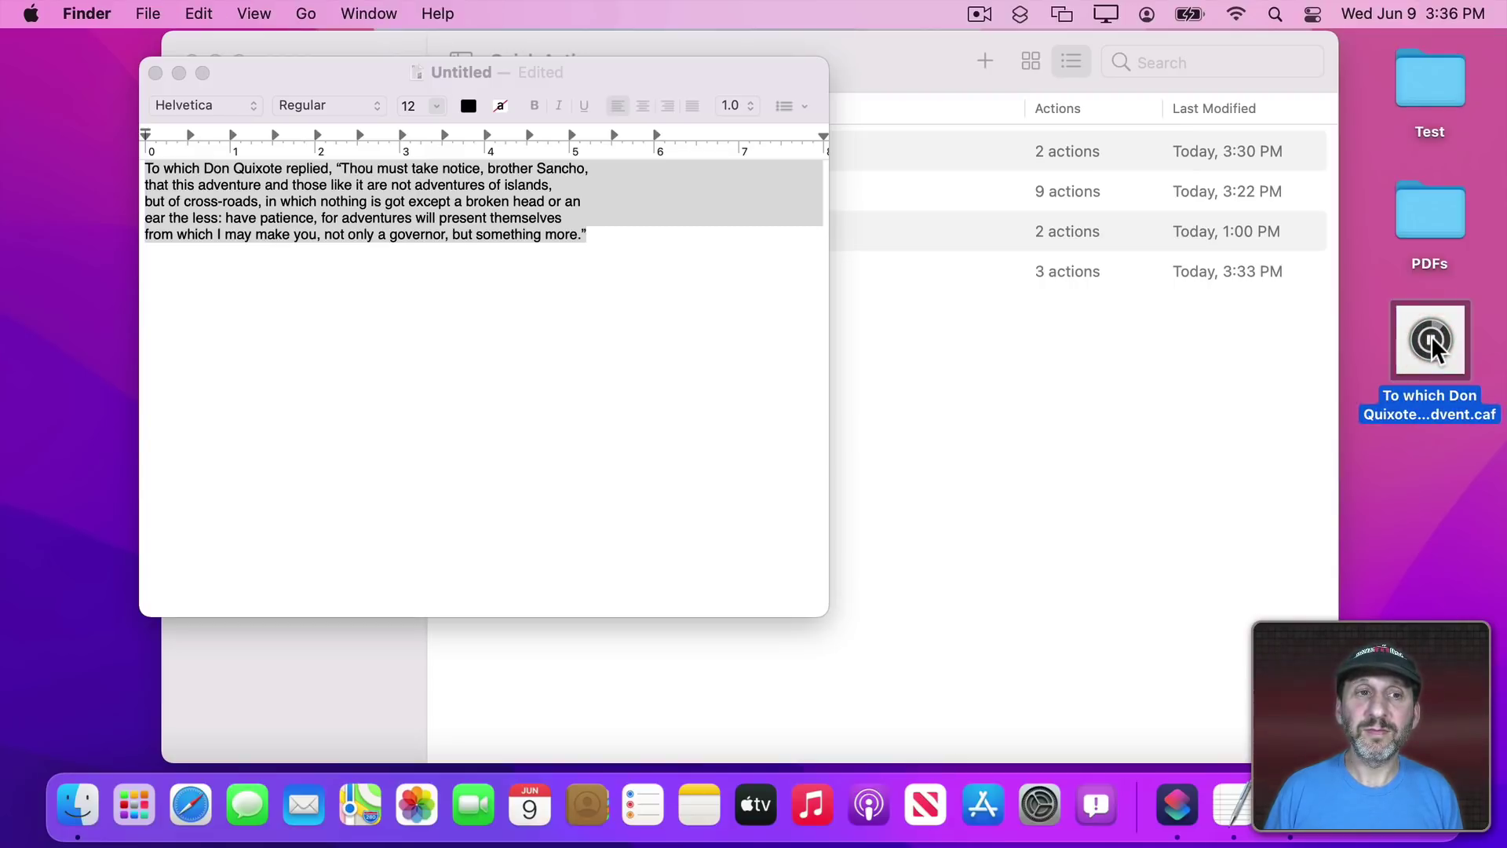
pyautogui.press('super+Tab')
pyautogui.press('BackSpace')
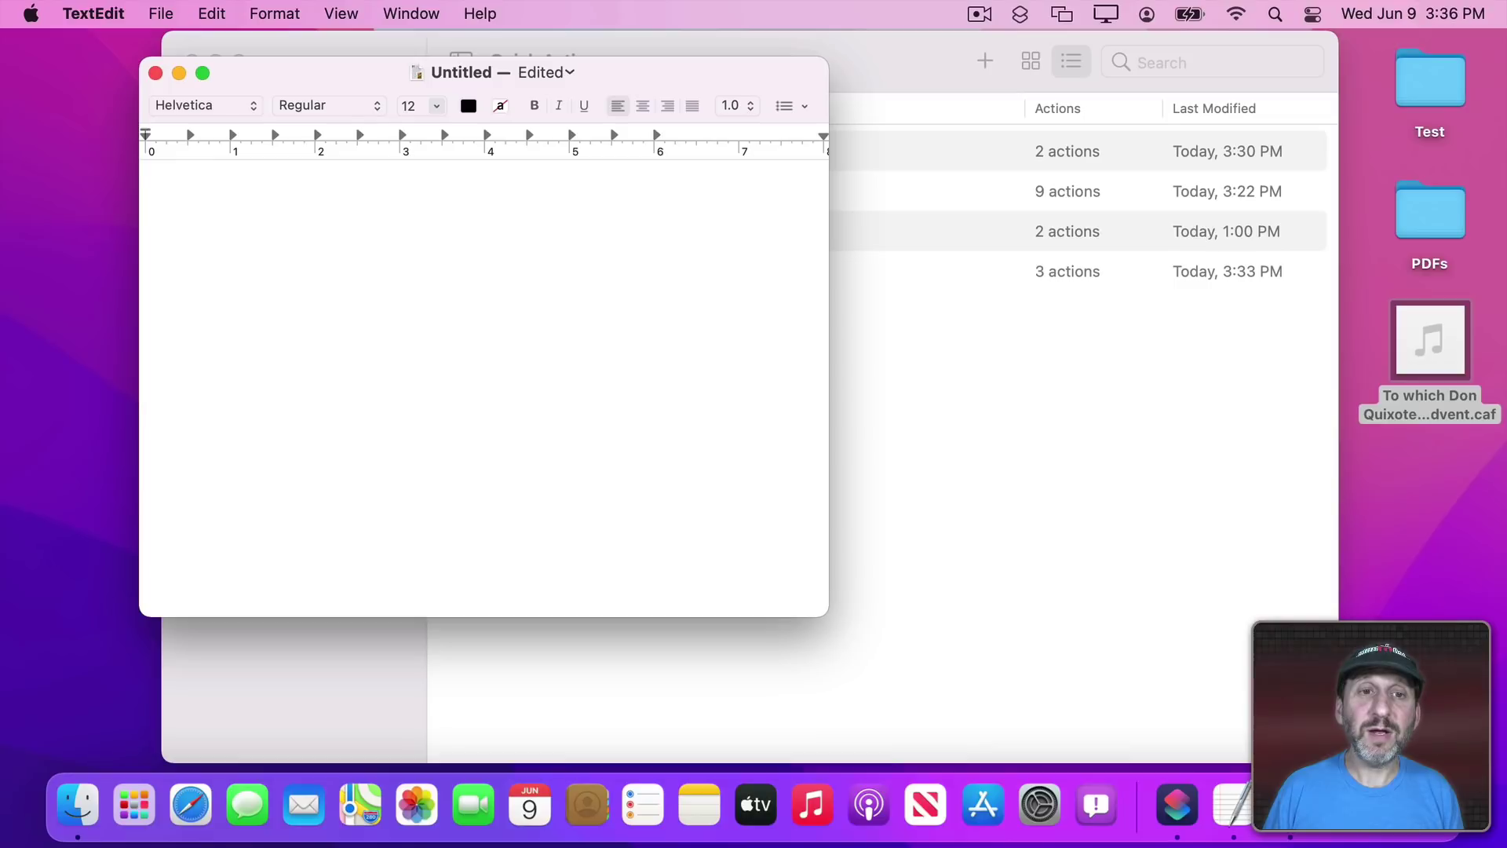
pyautogui.click(727, 50)
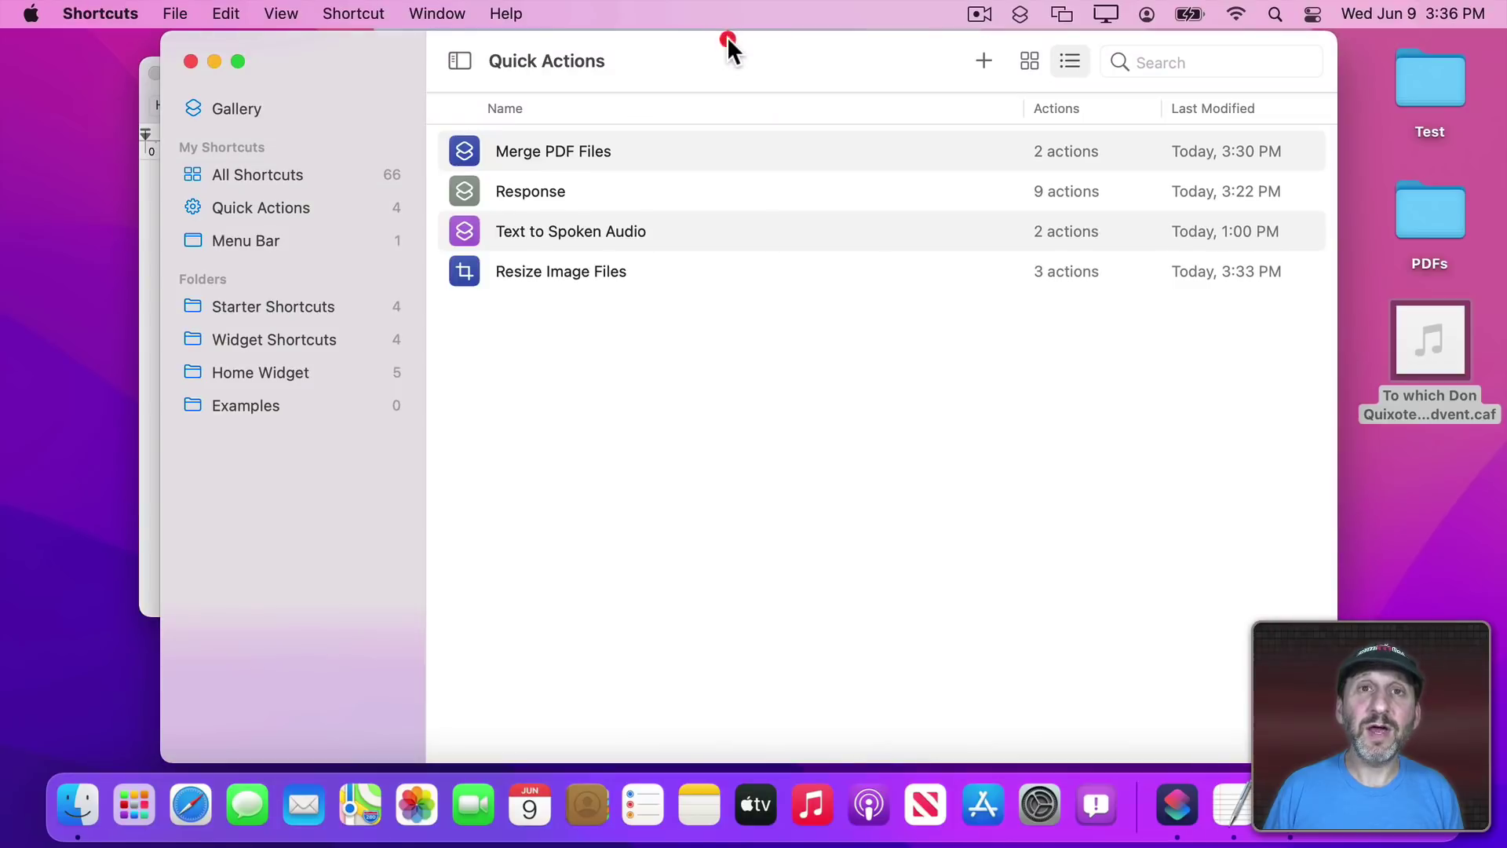
# Open the Response shortcut for editing and browse the Scripting actions.
pyautogui.click(550, 195)
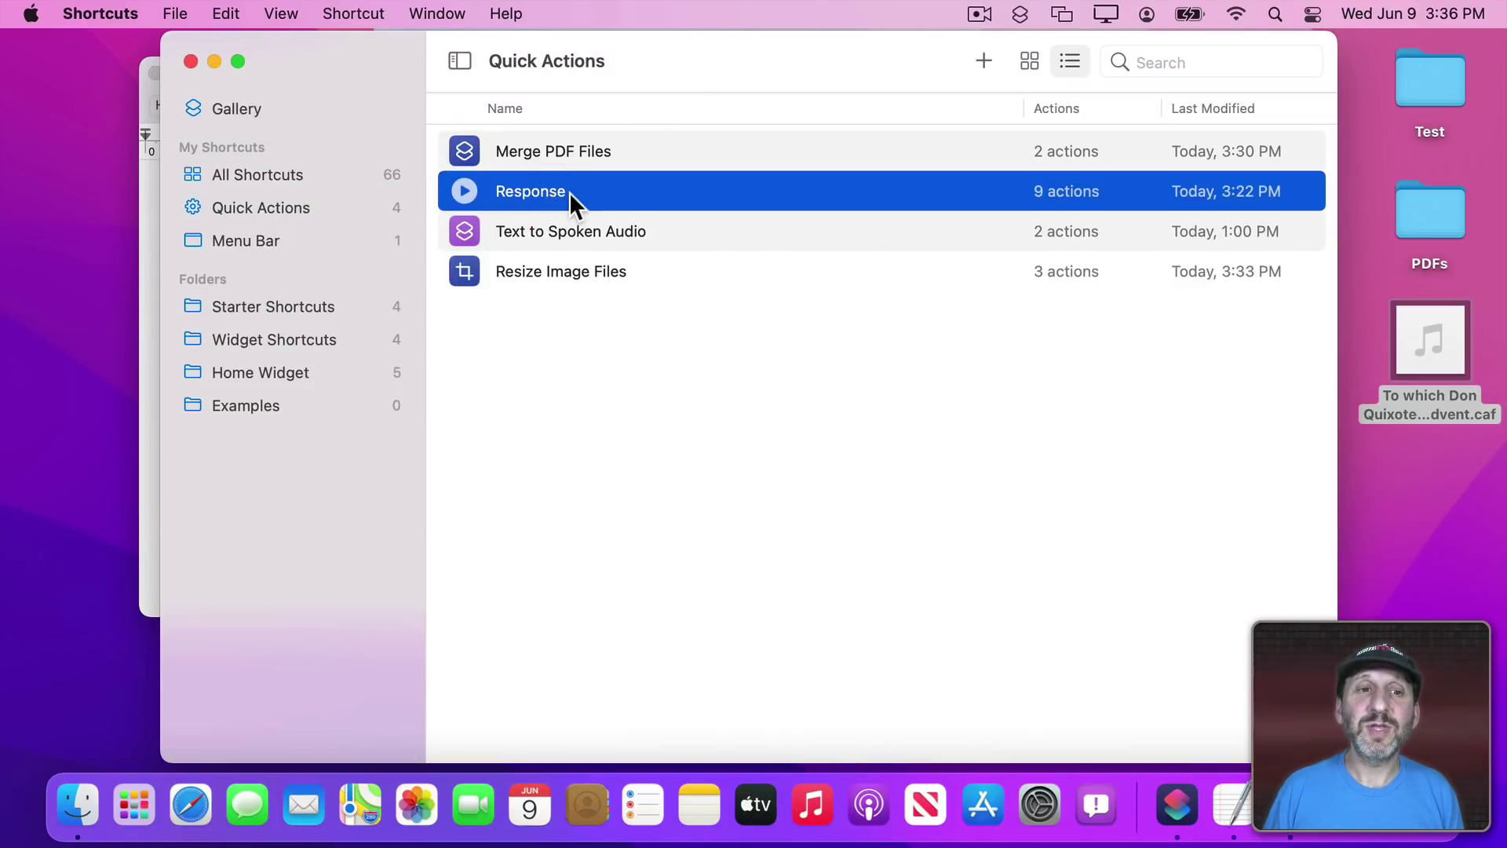
pyautogui.doubleClick(568, 192)
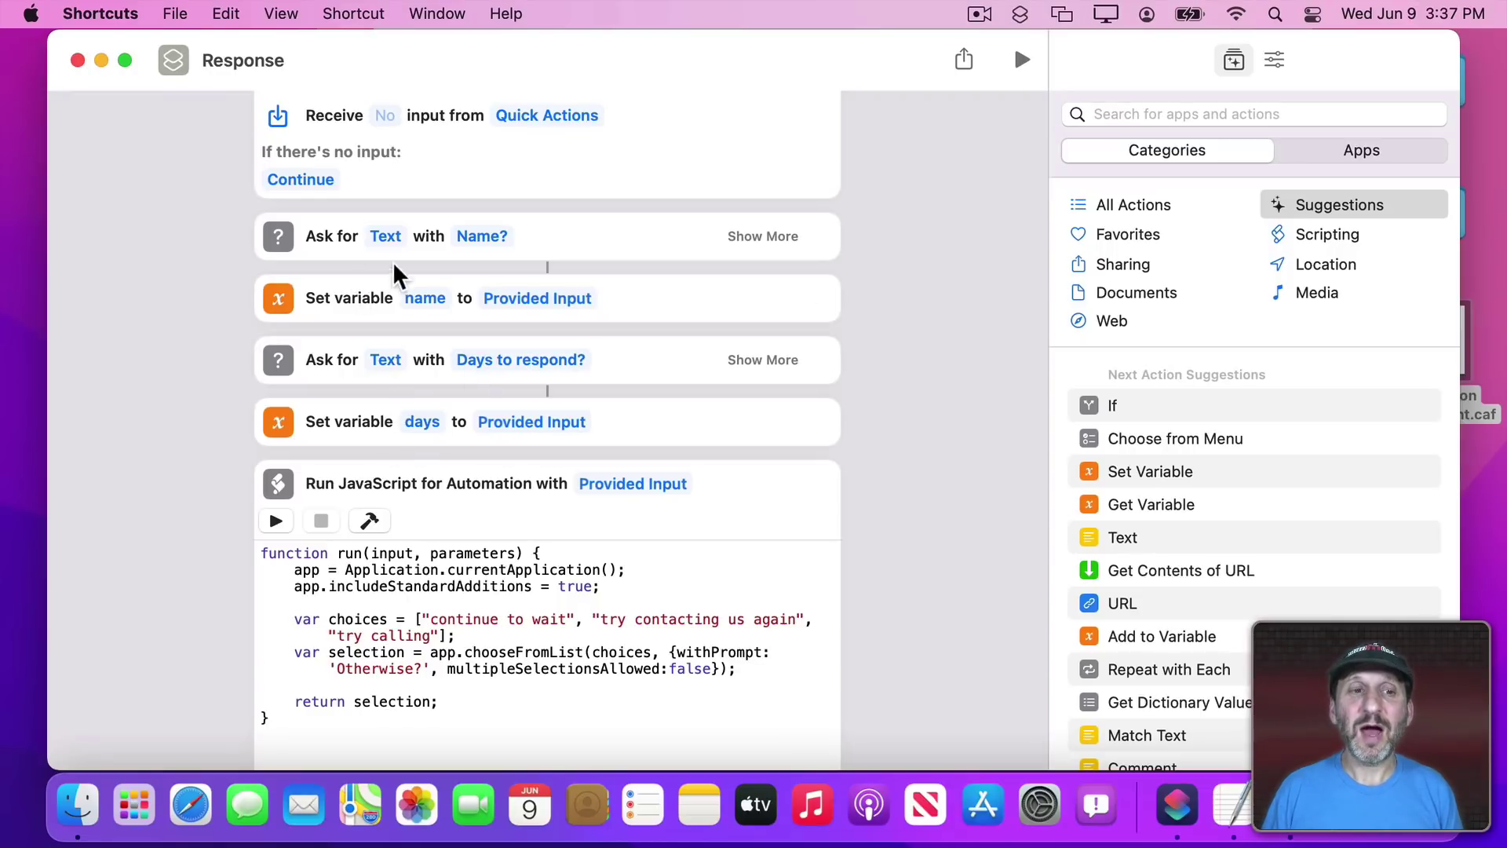
pyautogui.moveTo(548, 422)
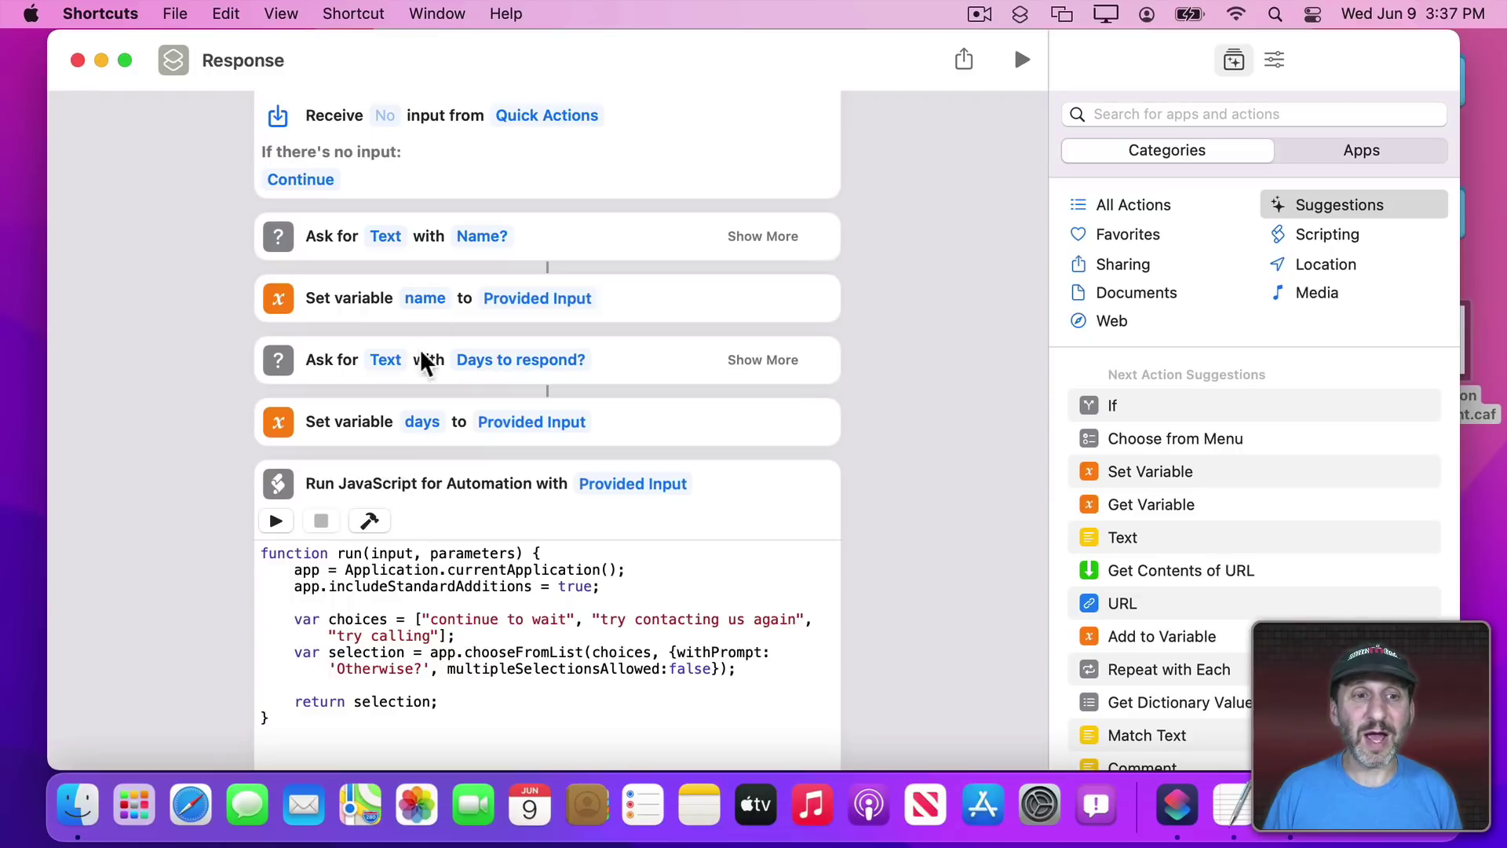
pyautogui.moveTo(471, 422)
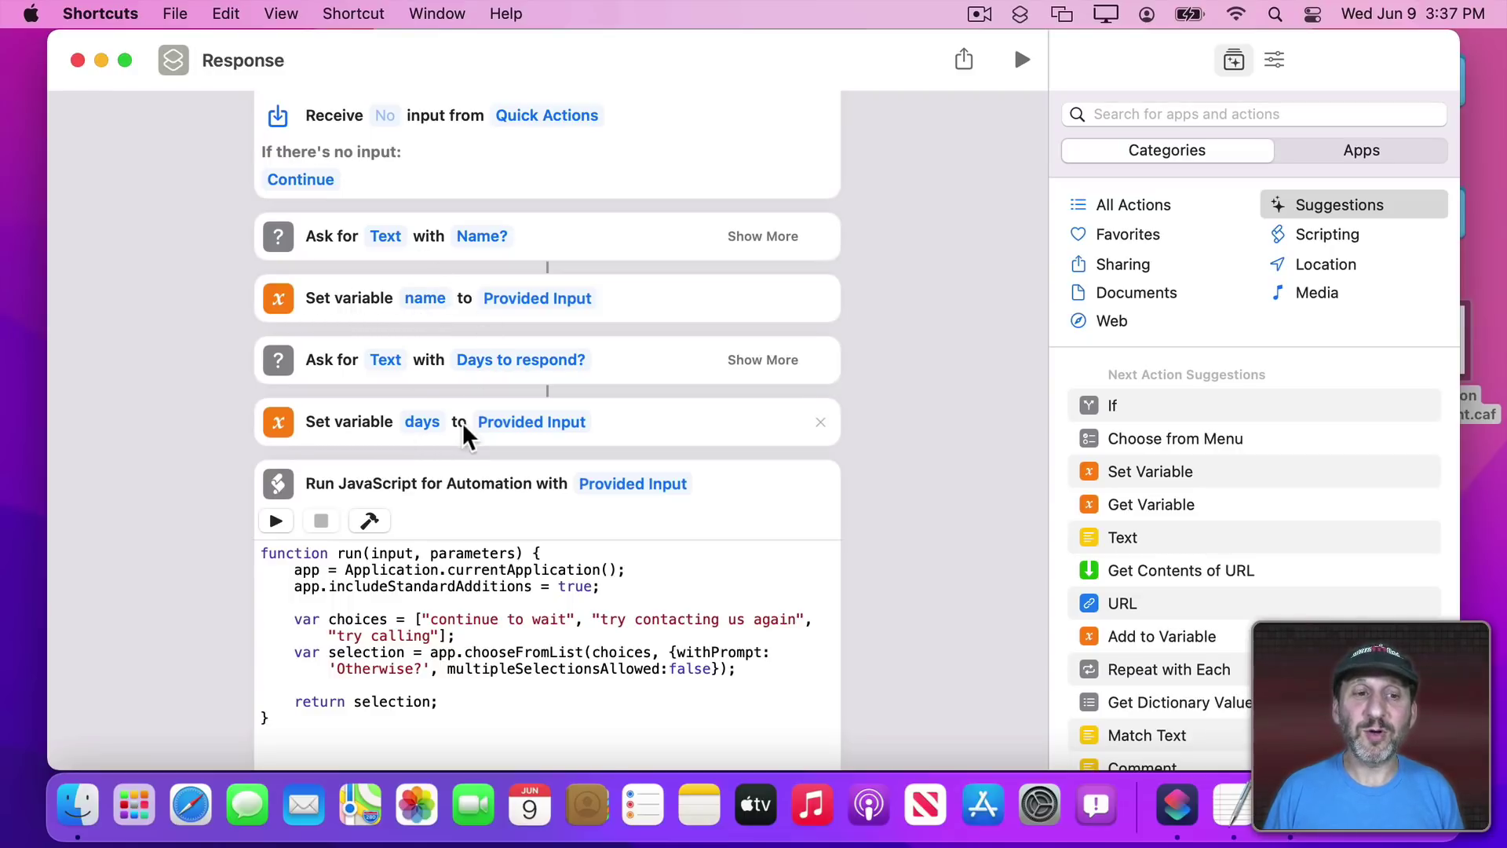
pyautogui.scroll(-2, 431, 536)
pyautogui.scroll(-2, 431, 530)
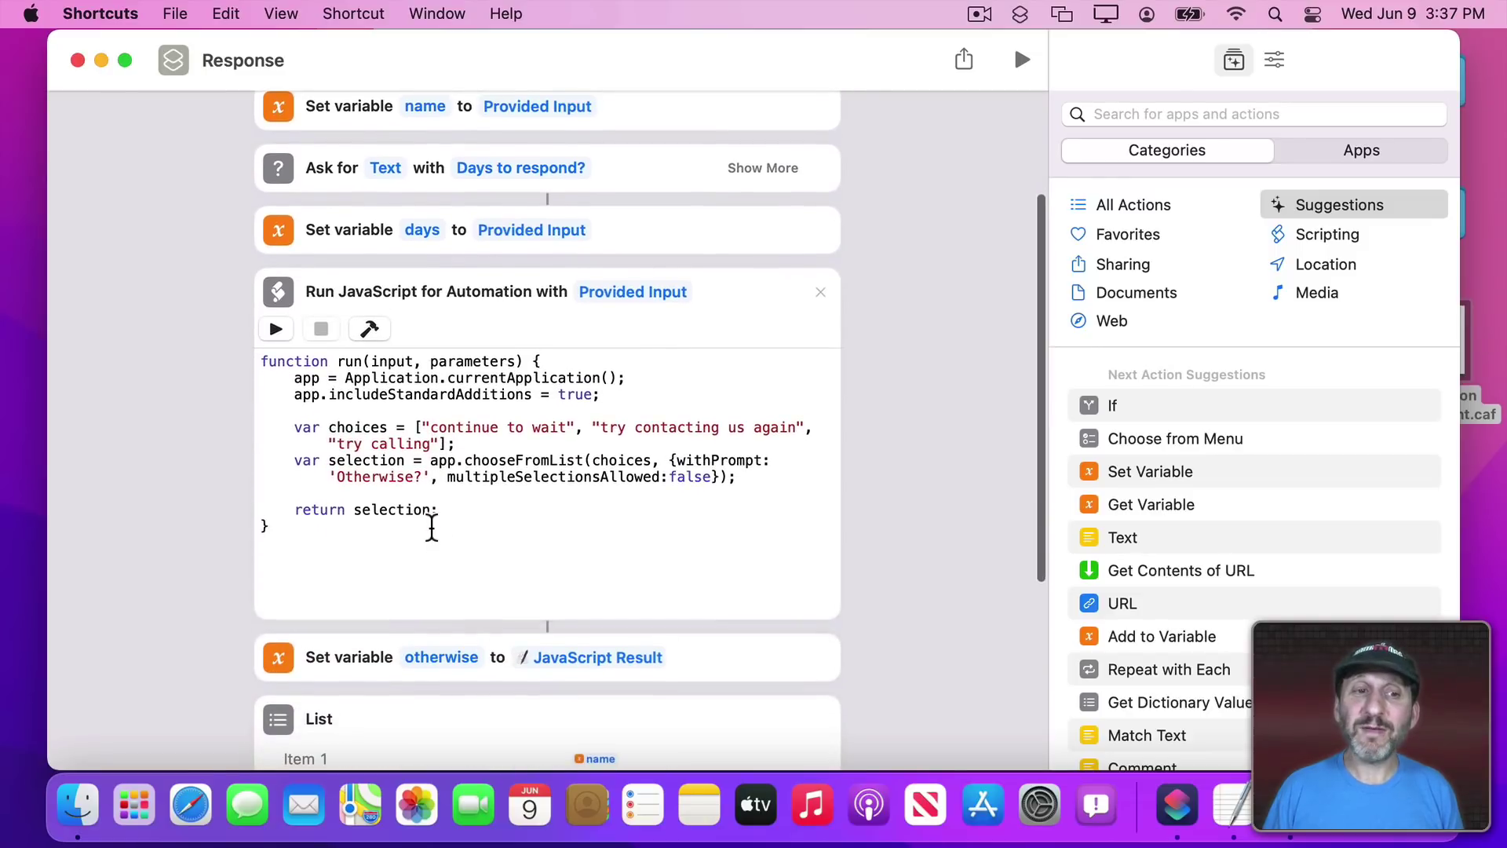
pyautogui.press('super+alt+f')
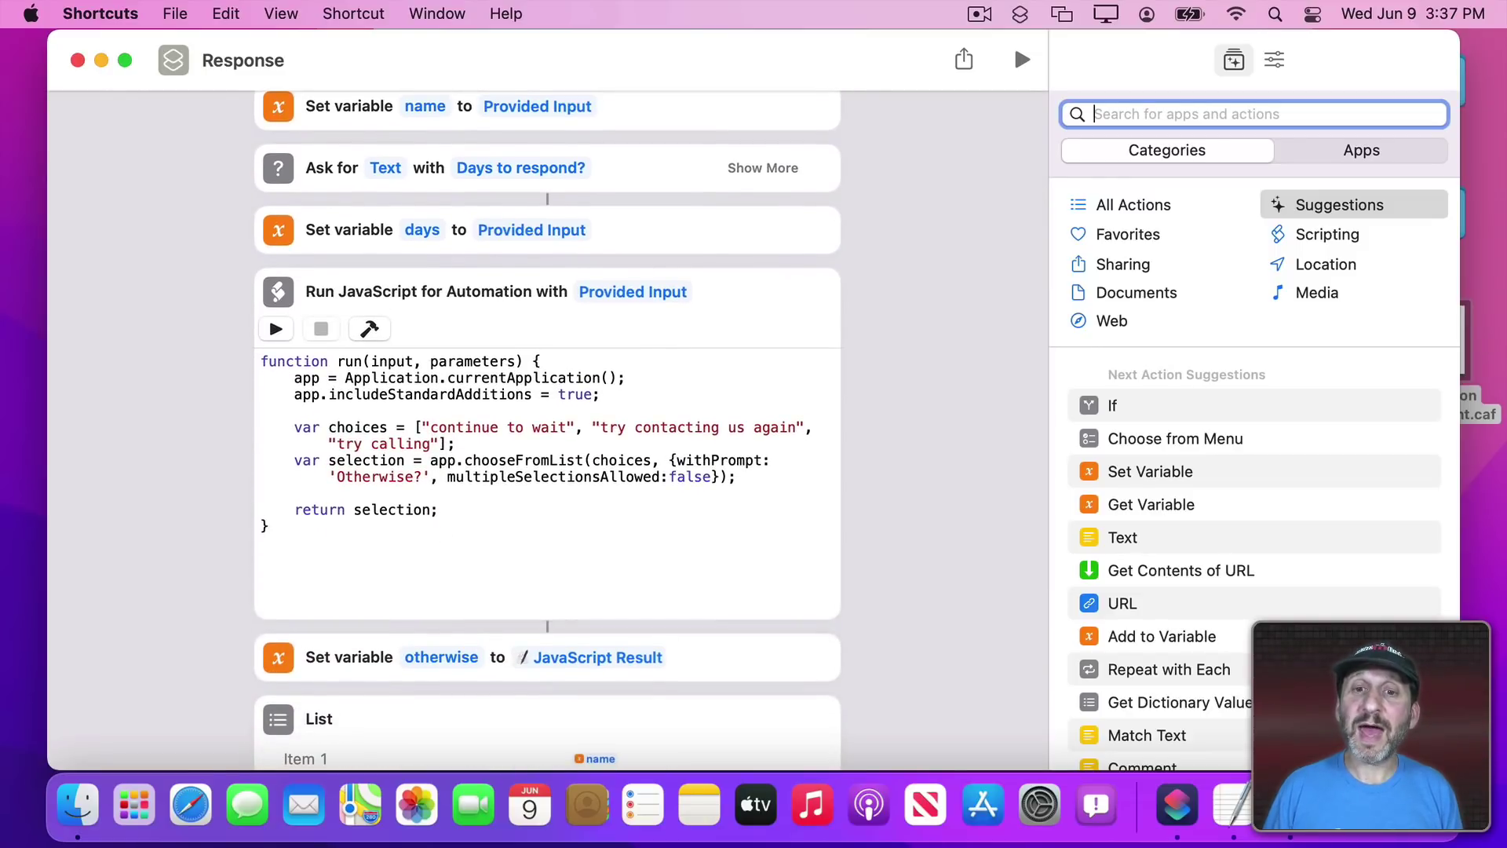
pyautogui.press('Down')
pyautogui.scroll(-5, 1255, 566)
pyautogui.scroll(-5, 1254, 566)
pyautogui.scroll(-3, 1255, 554)
pyautogui.scroll(-3, 1255, 553)
pyautogui.scroll(-3, 1254, 554)
pyautogui.scroll(-3, 1255, 553)
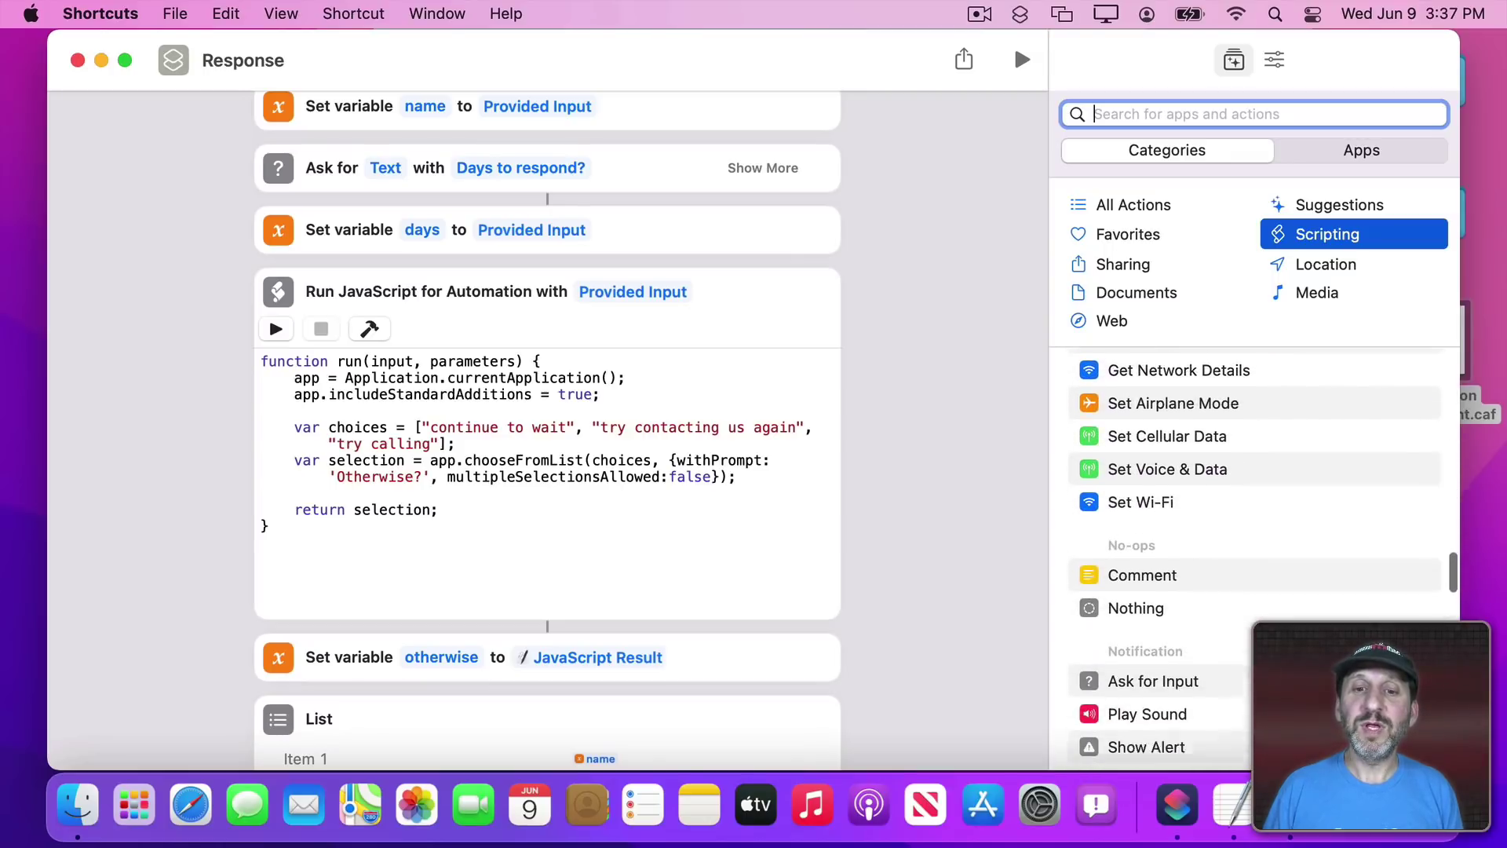
pyautogui.scroll(-3, 1254, 553)
pyautogui.scroll(-3, 1254, 555)
pyautogui.scroll(-3, 1255, 554)
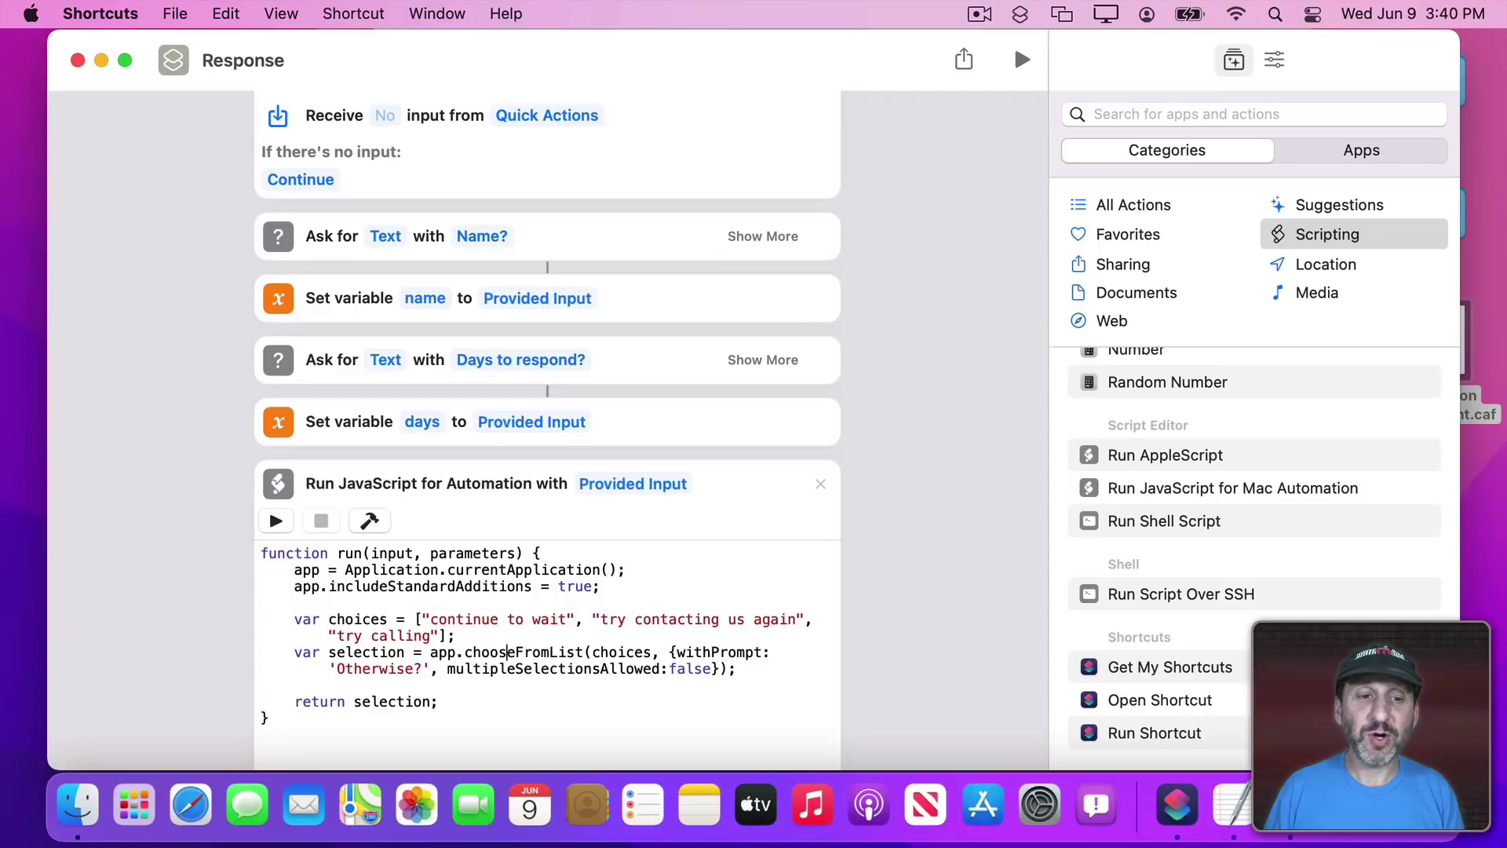
# Review the app.chooseFromList JavaScript call, then close the Response editor.
pyautogui.doubleClick(507, 652)
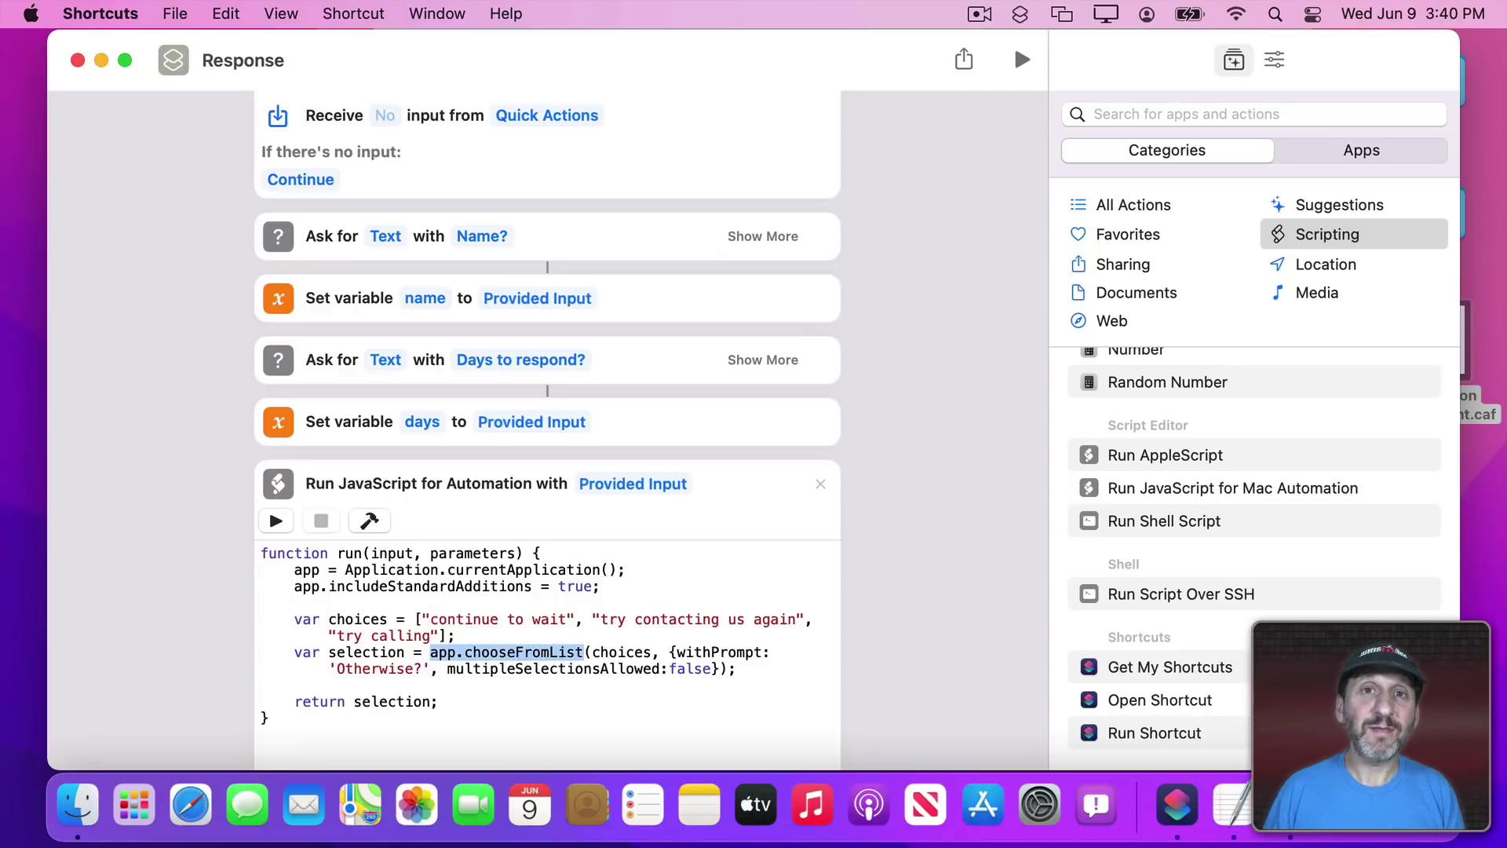
pyautogui.scroll(-2, 548, 430)
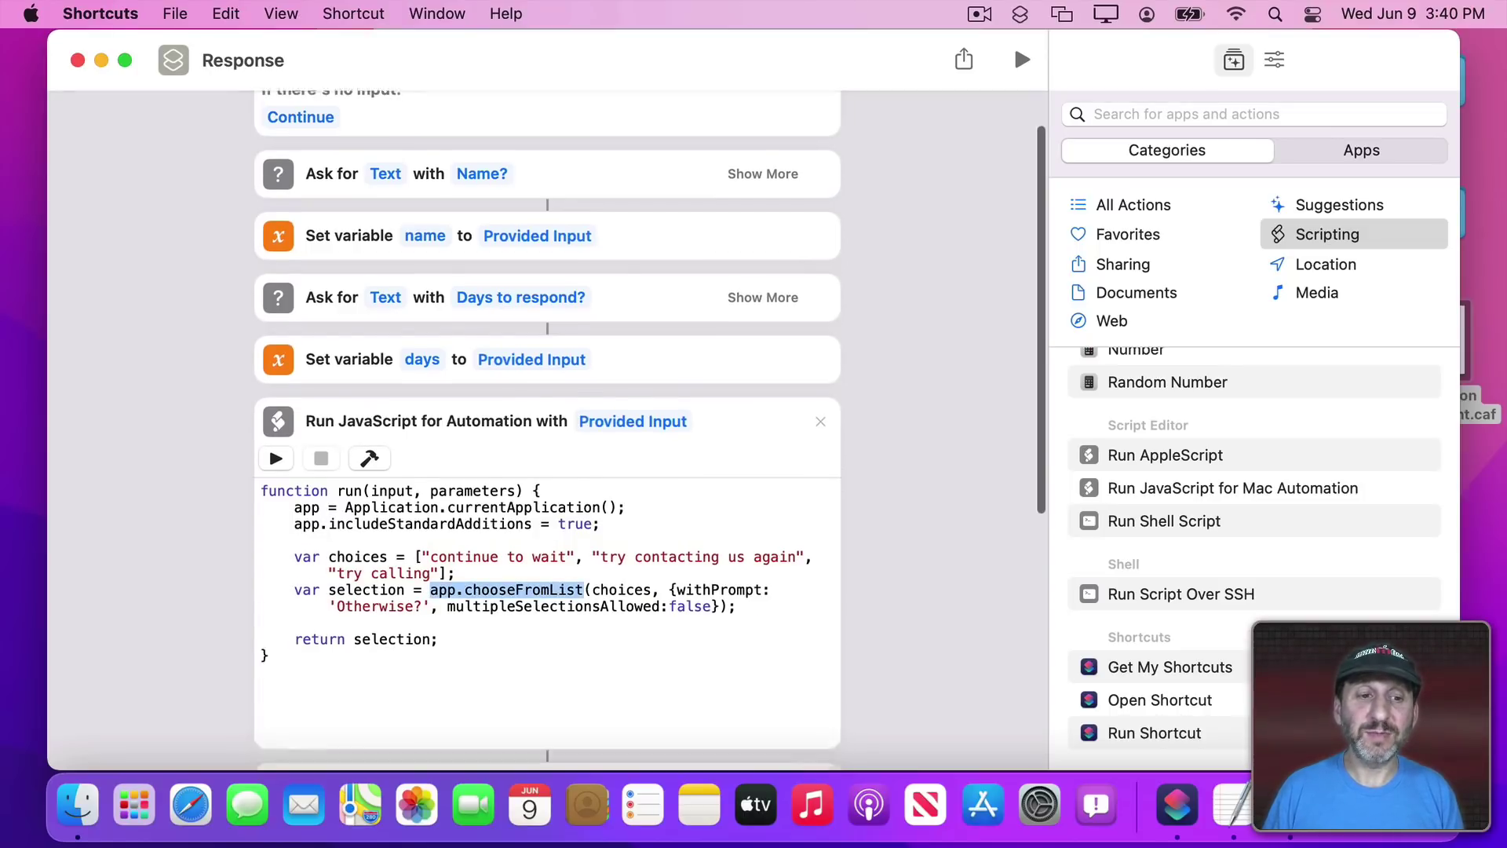
pyautogui.scroll(-5, 548, 430)
pyautogui.scroll(-3, 548, 430)
pyautogui.scroll(-3, 548, 430)
pyautogui.scroll(-2, 548, 430)
pyautogui.scroll(-1, 547, 430)
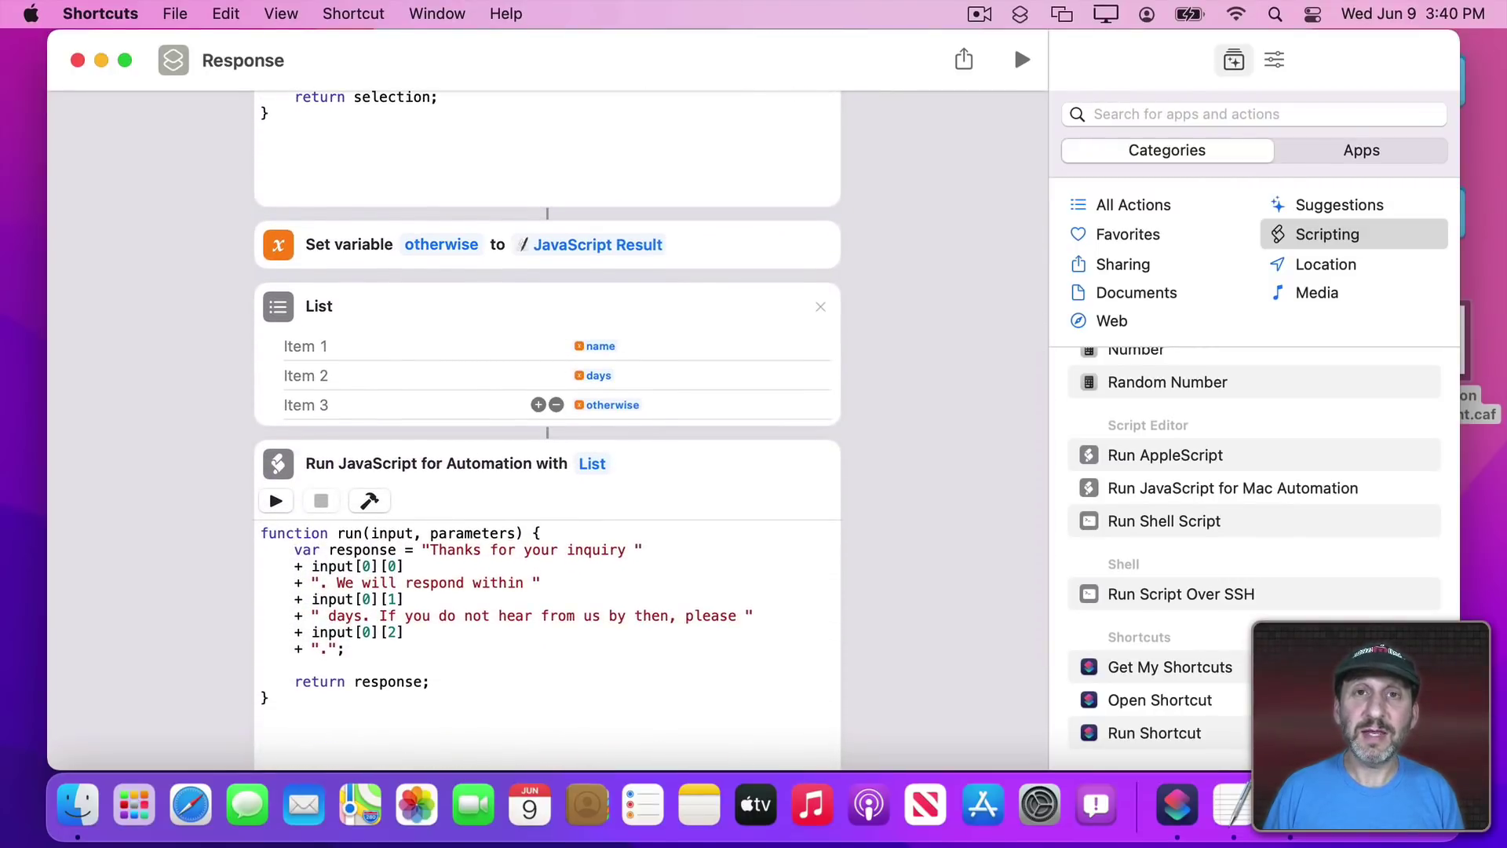
pyautogui.scroll(-4, 548, 407)
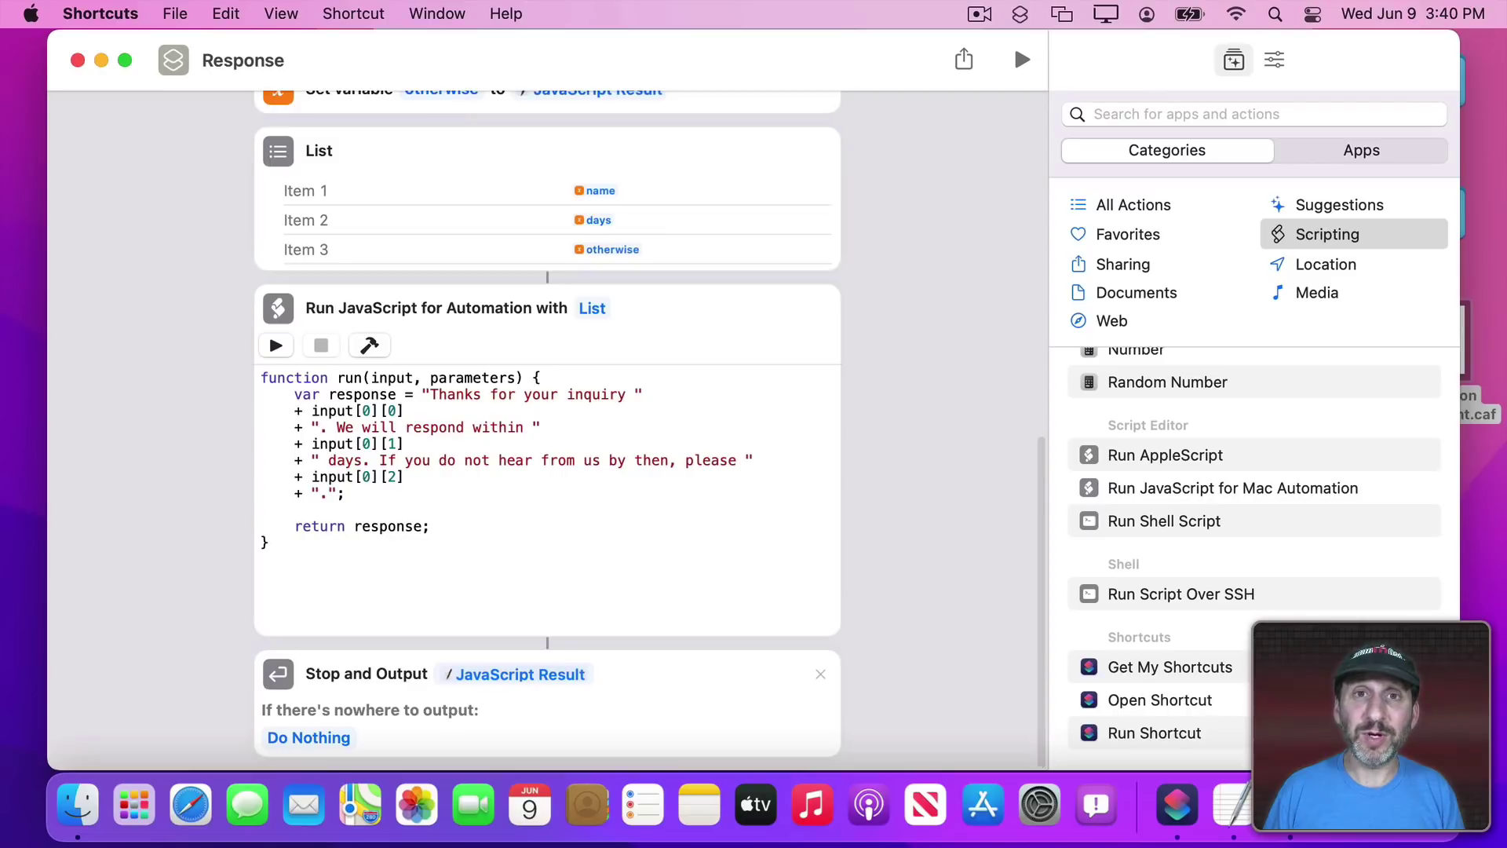
pyautogui.press('super+w')
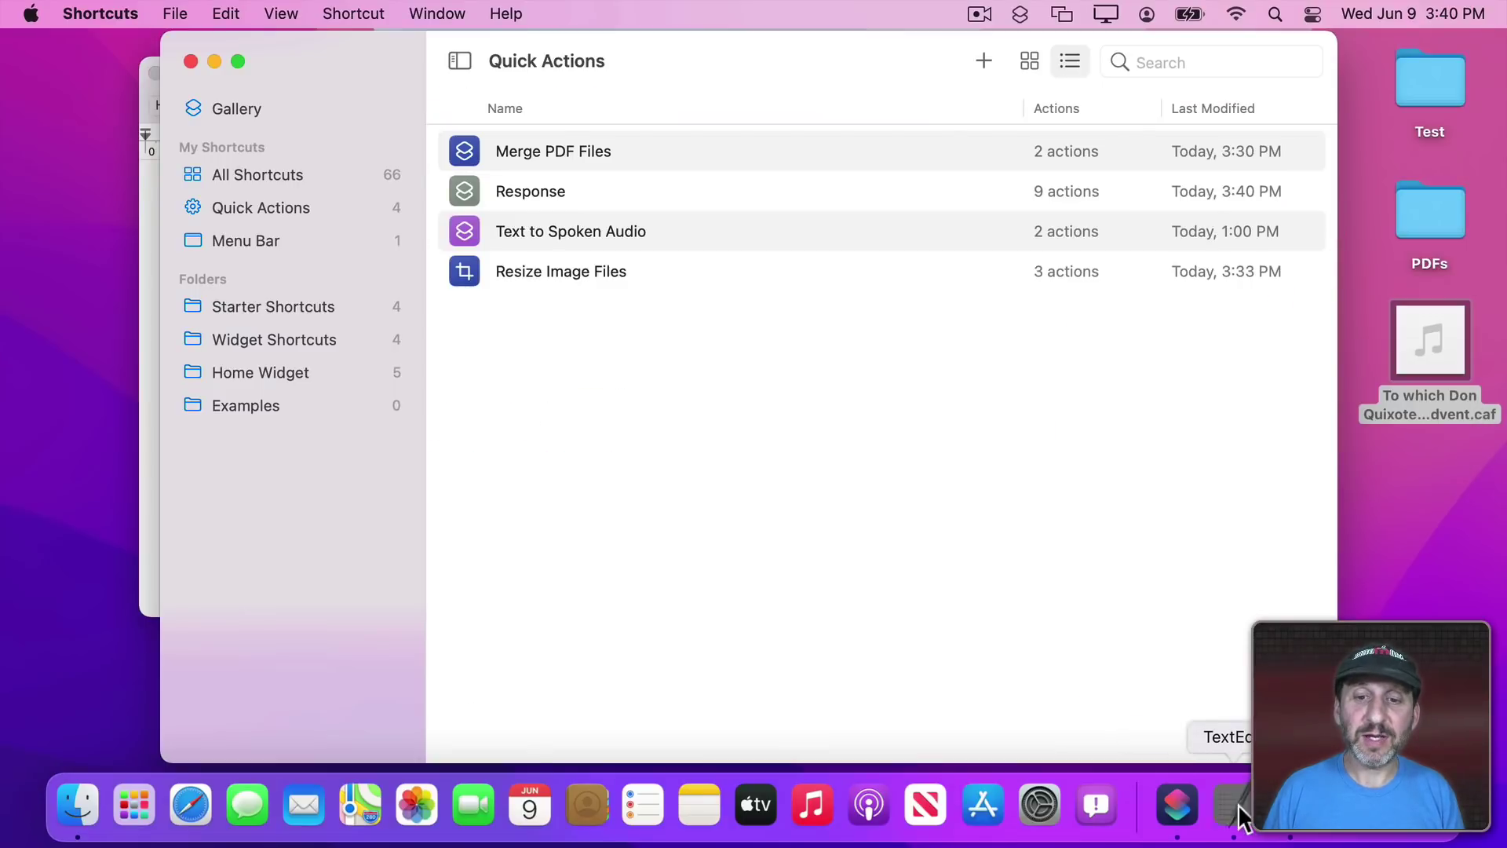
# Run the Response quick action from the blank TextEdit document's contextual menu.
pyautogui.click(1233, 807)
pyautogui.rightClick(361, 262)
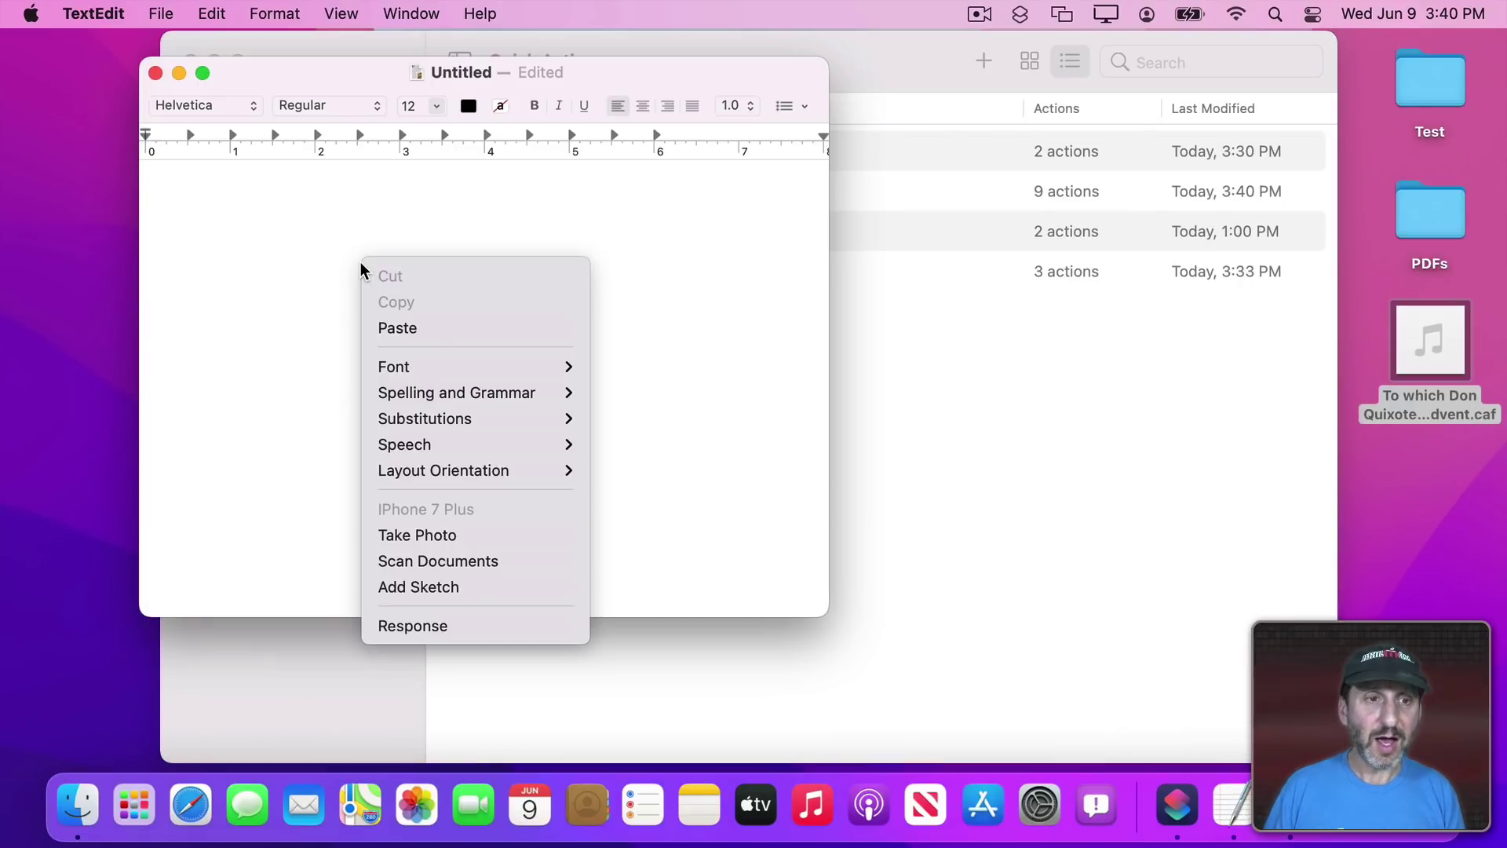
pyautogui.click(490, 625)
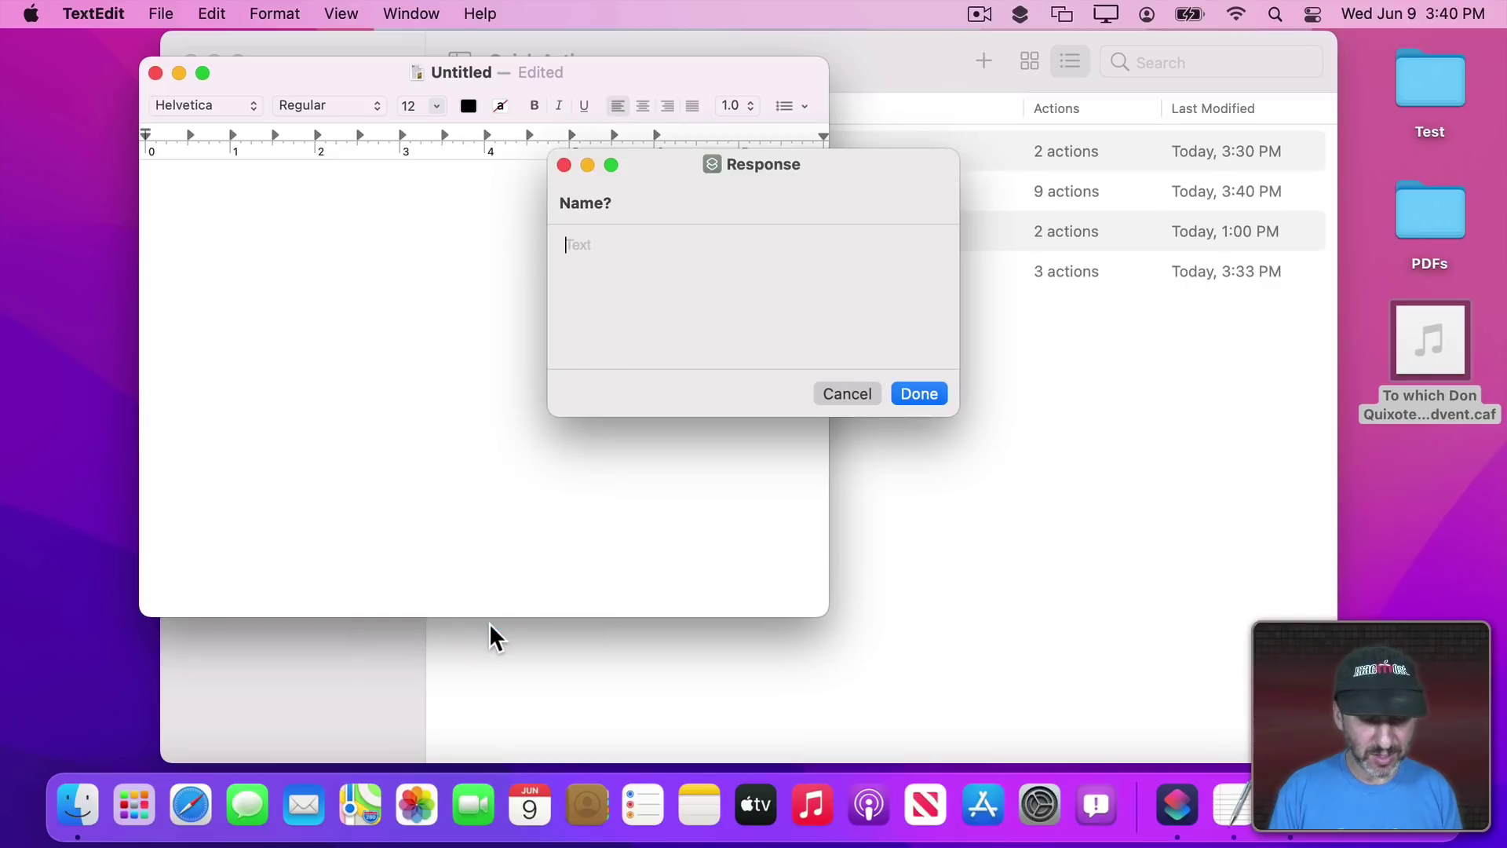
pyautogui.write('Mark')
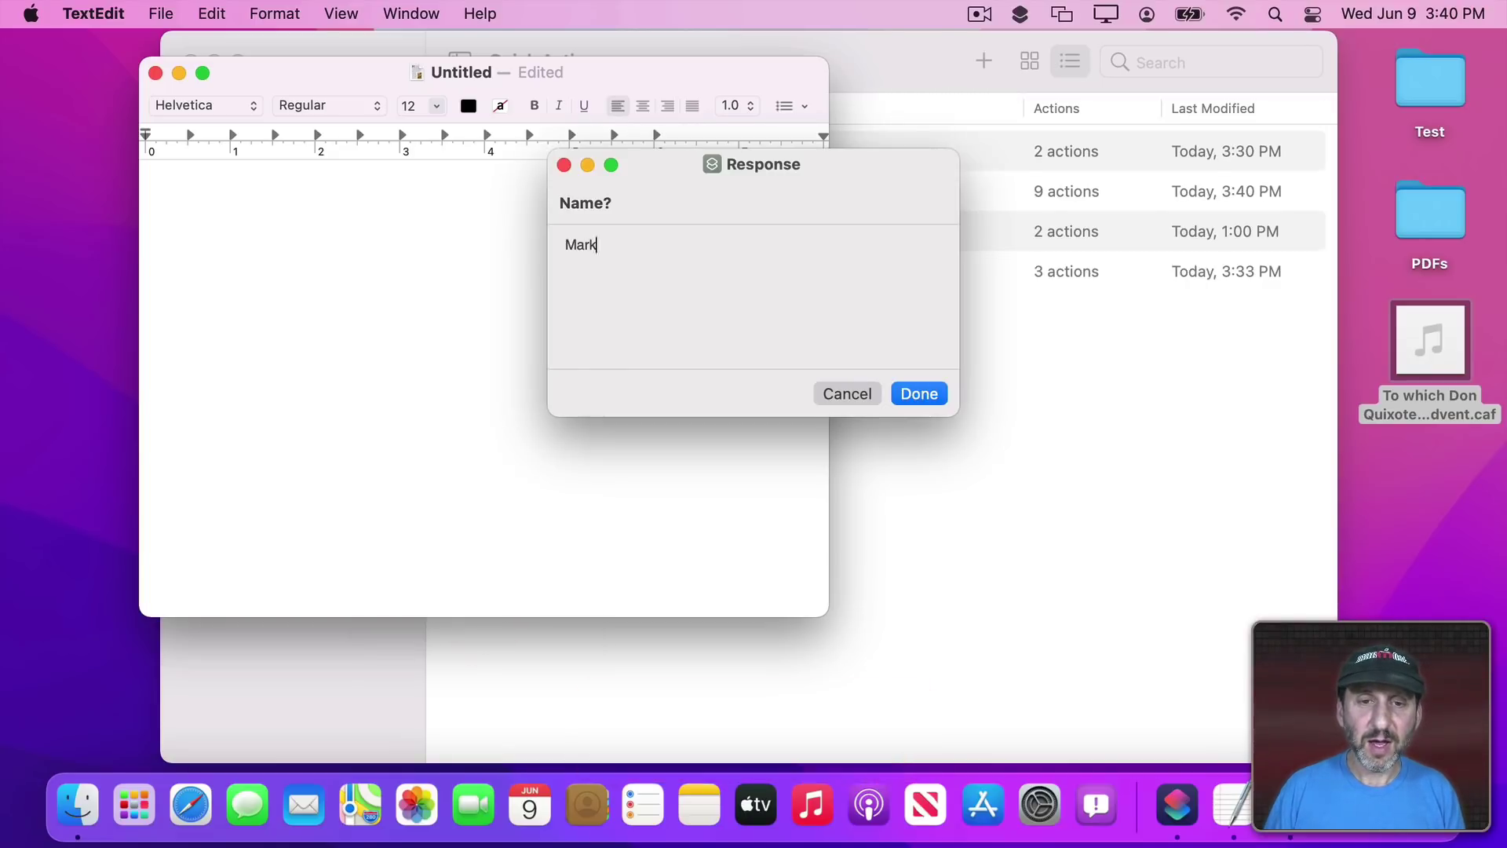
# Answer with a name, 3 days and 'try contacting us again' to insert the reply.
pyautogui.press('Return')
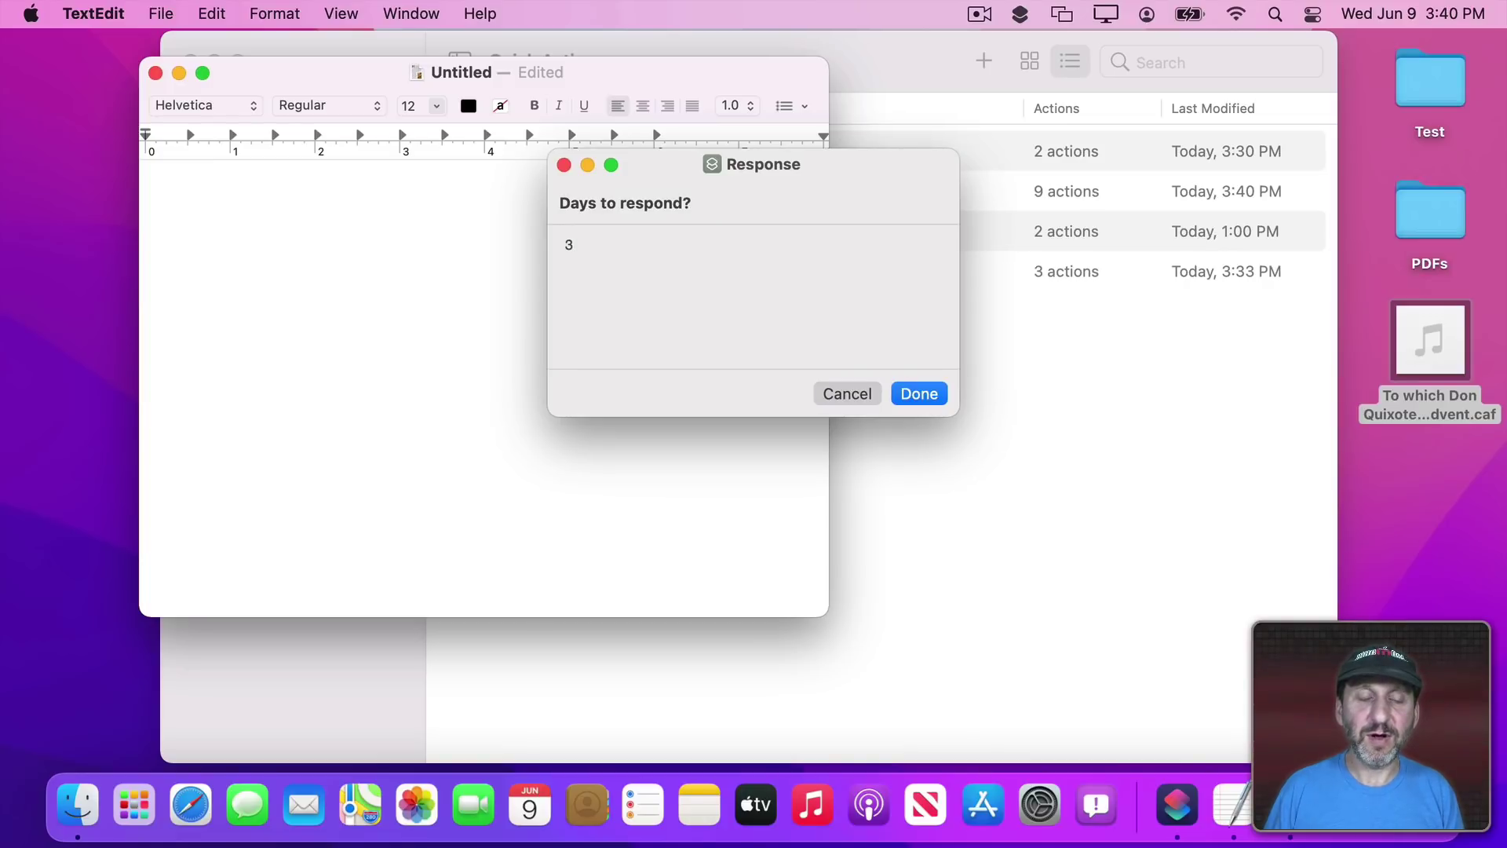
pyautogui.press('Return')
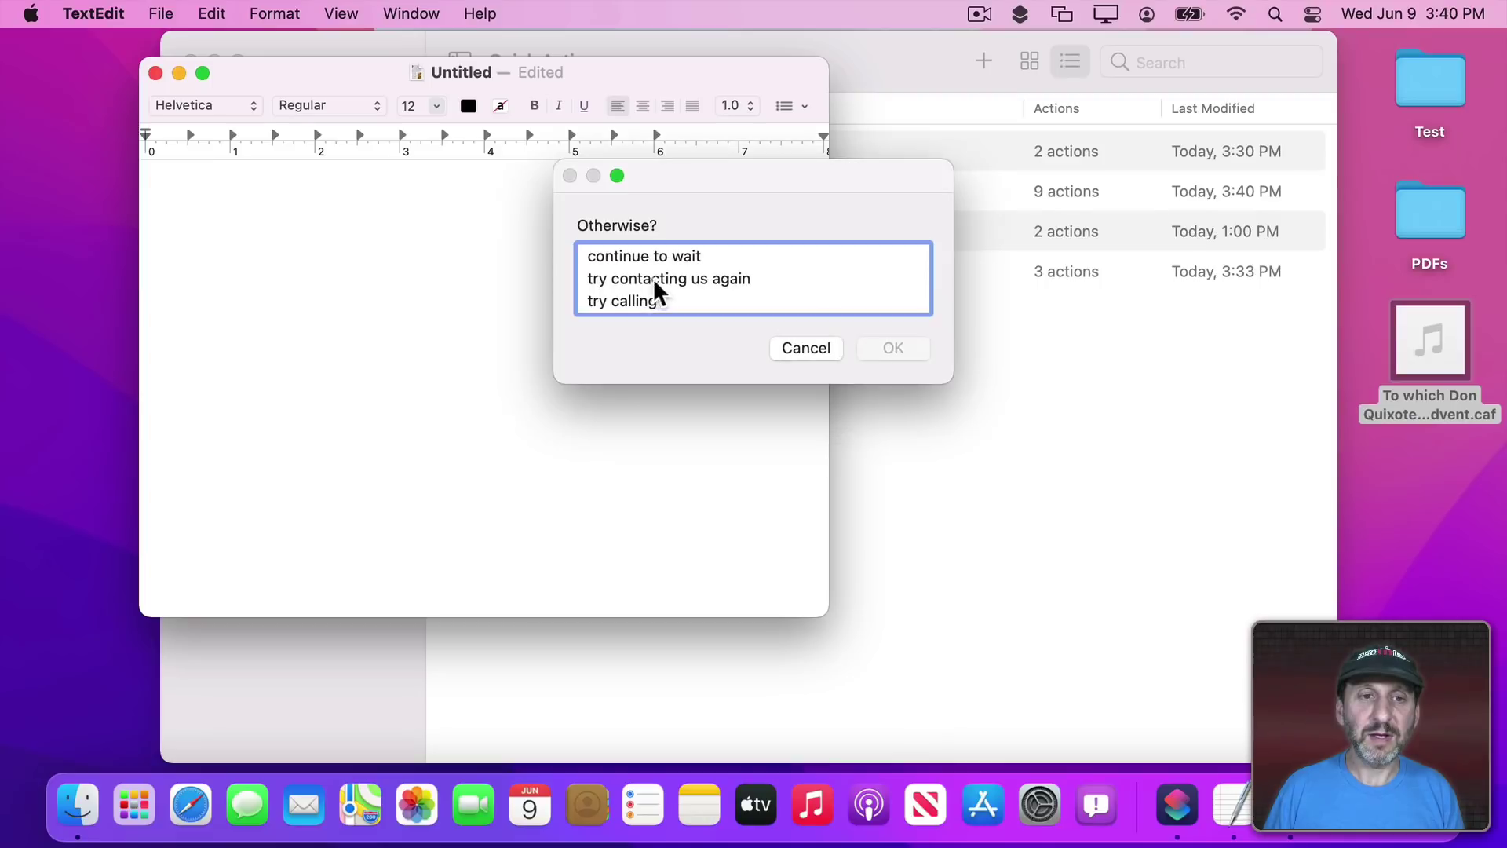
pyautogui.click(649, 279)
pyautogui.click(885, 342)
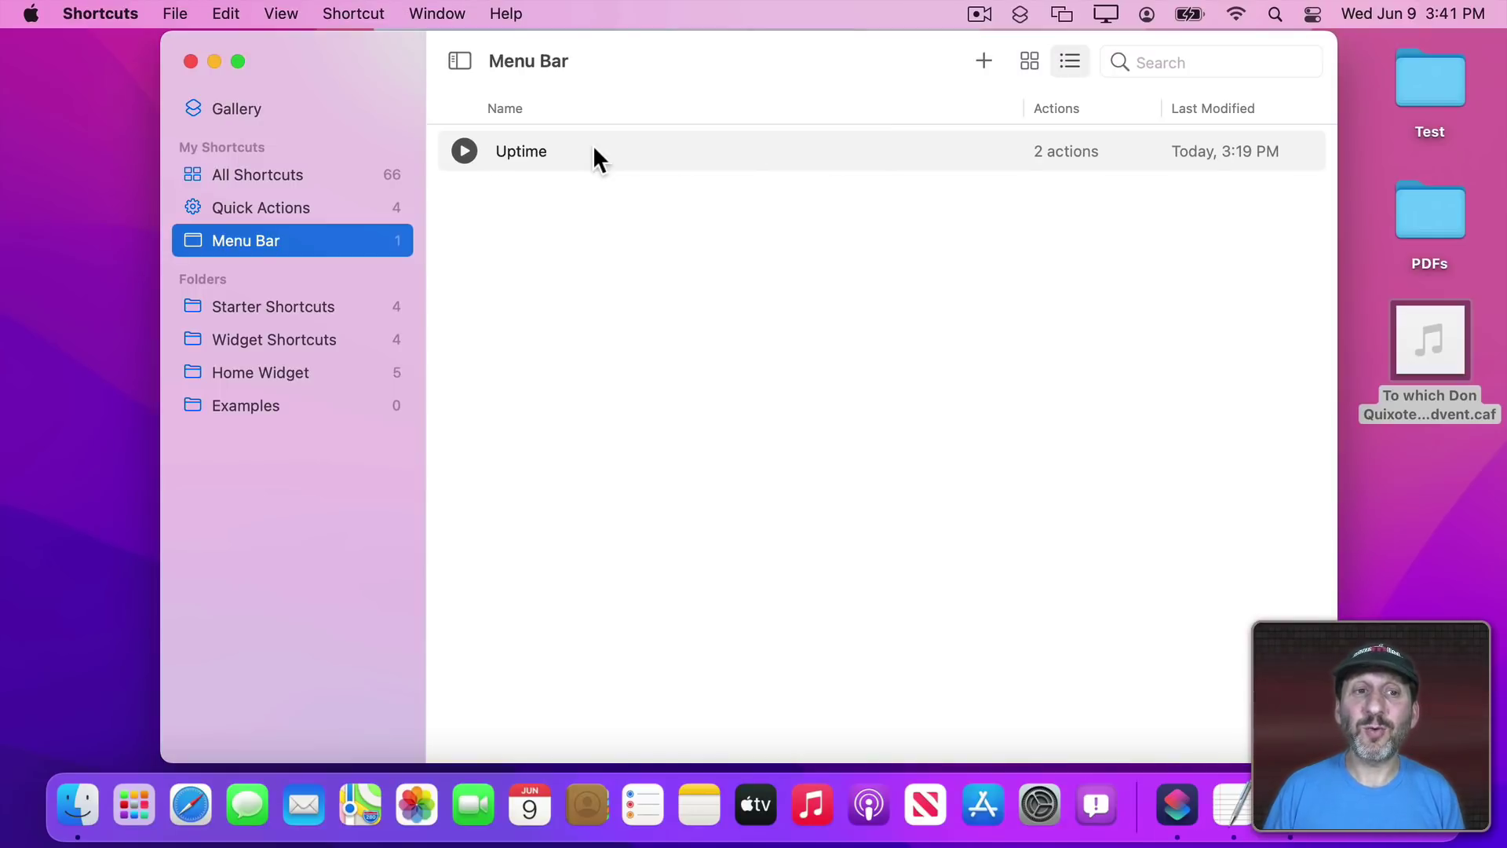
pyautogui.doubleClick(595, 152)
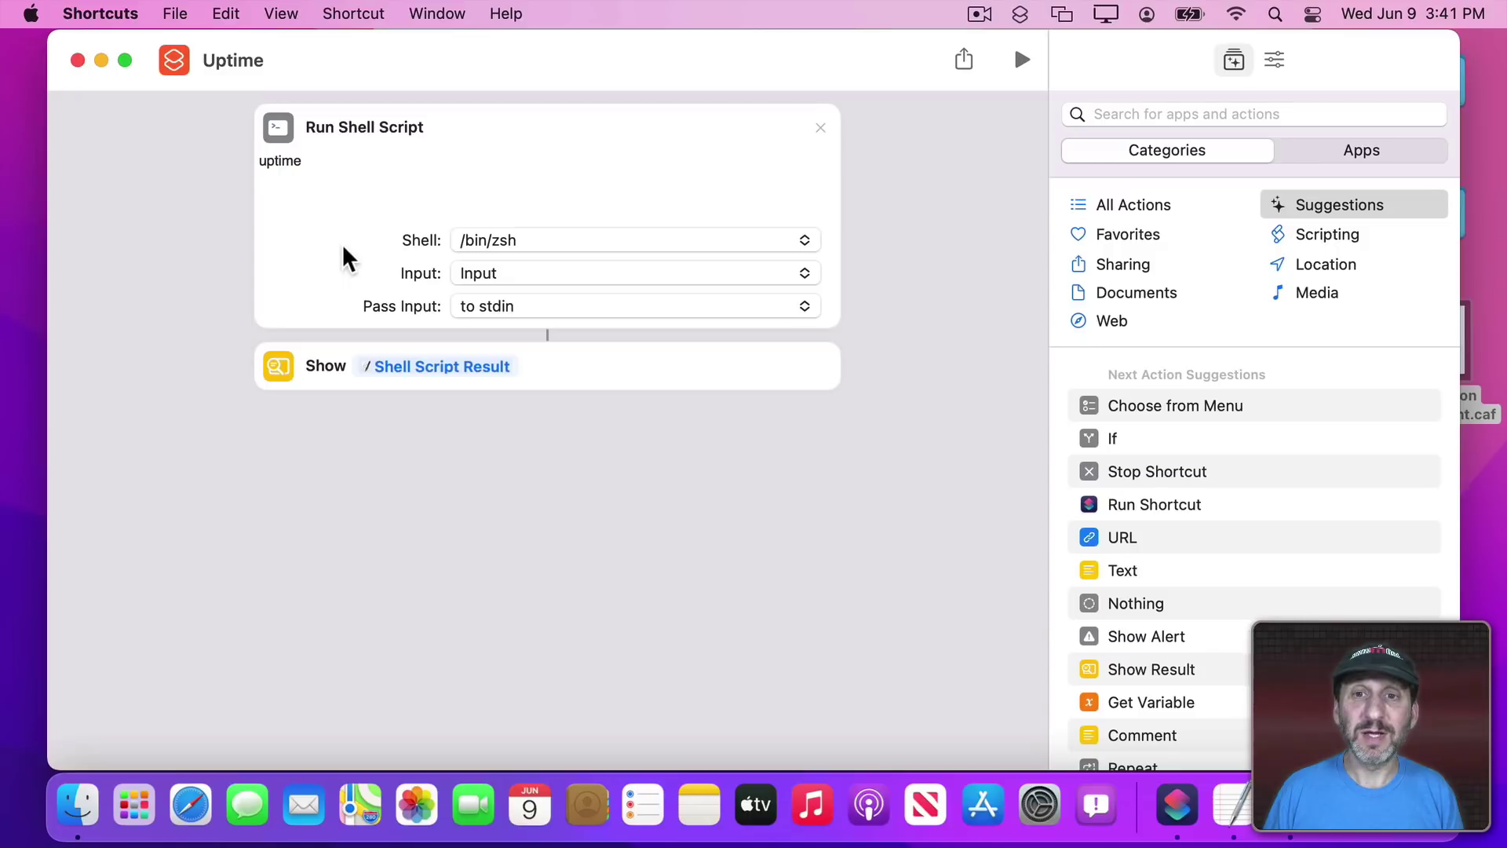
pyautogui.click(1272, 66)
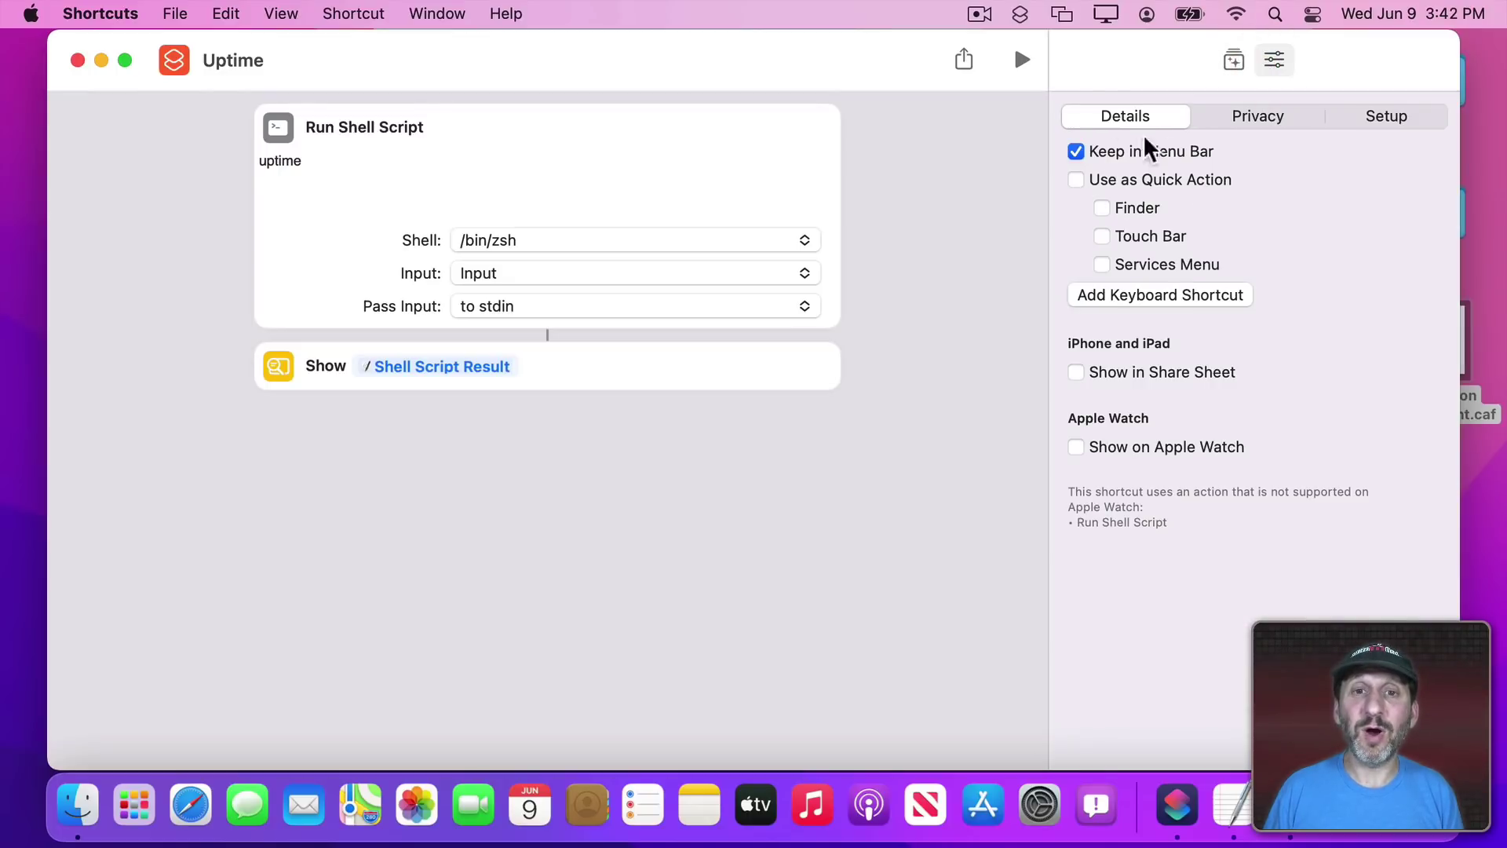
pyautogui.click(1020, 15)
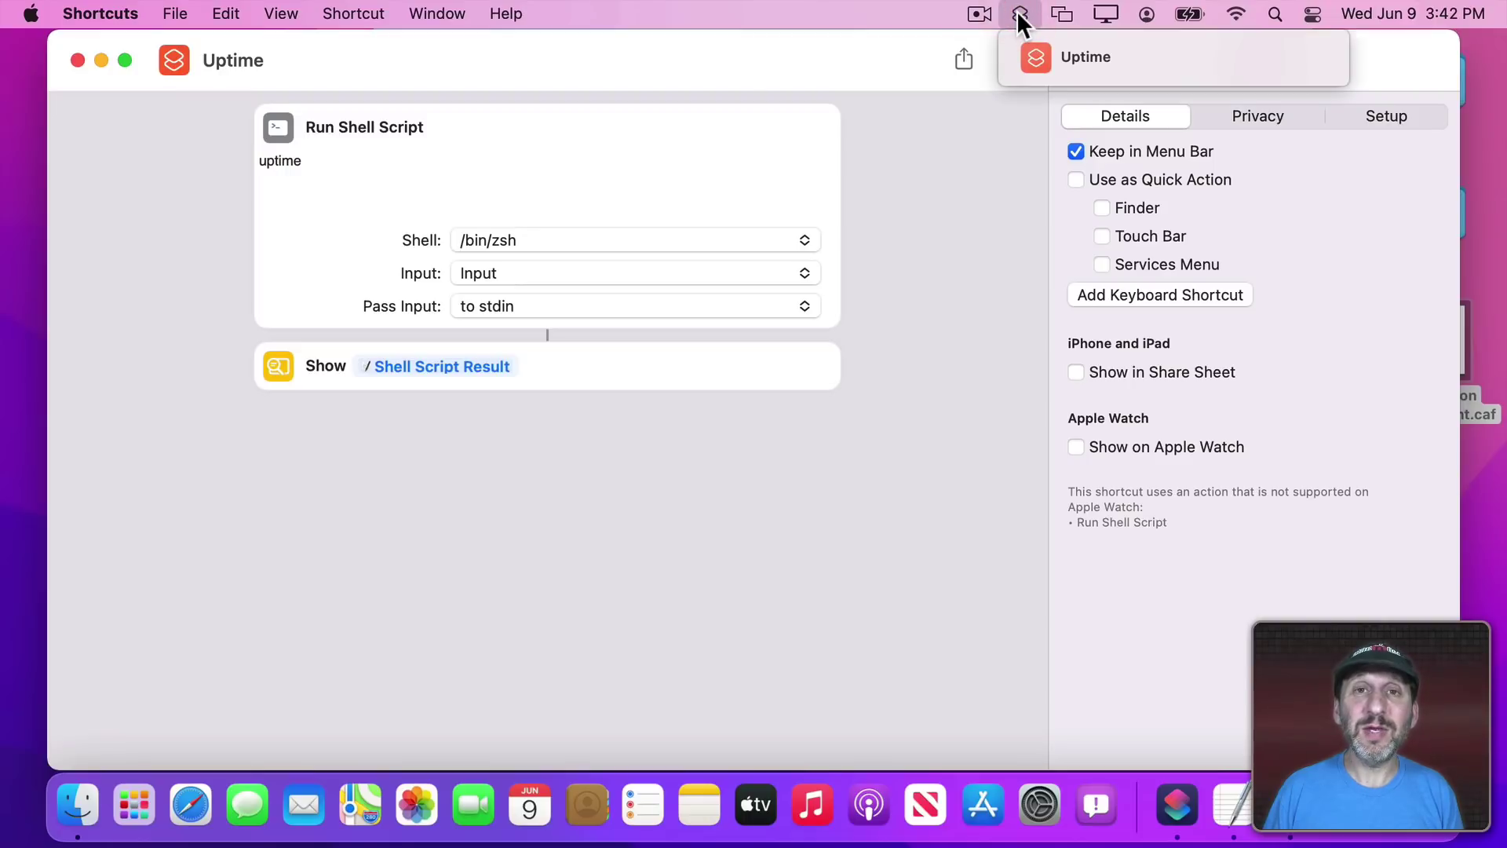
pyautogui.click(1022, 22)
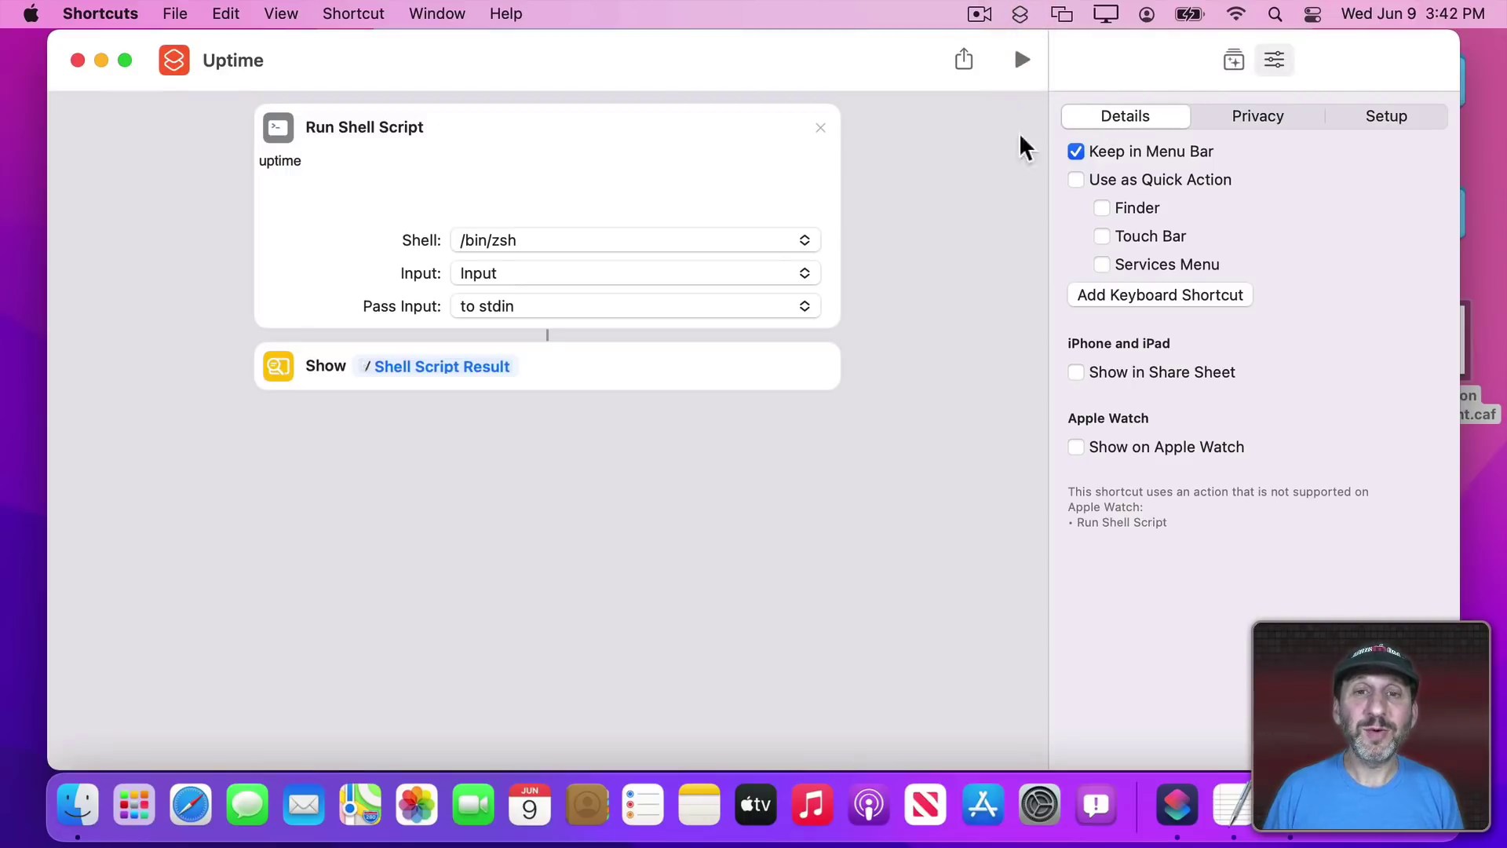
pyautogui.click(1233, 60)
pyautogui.write('shell')
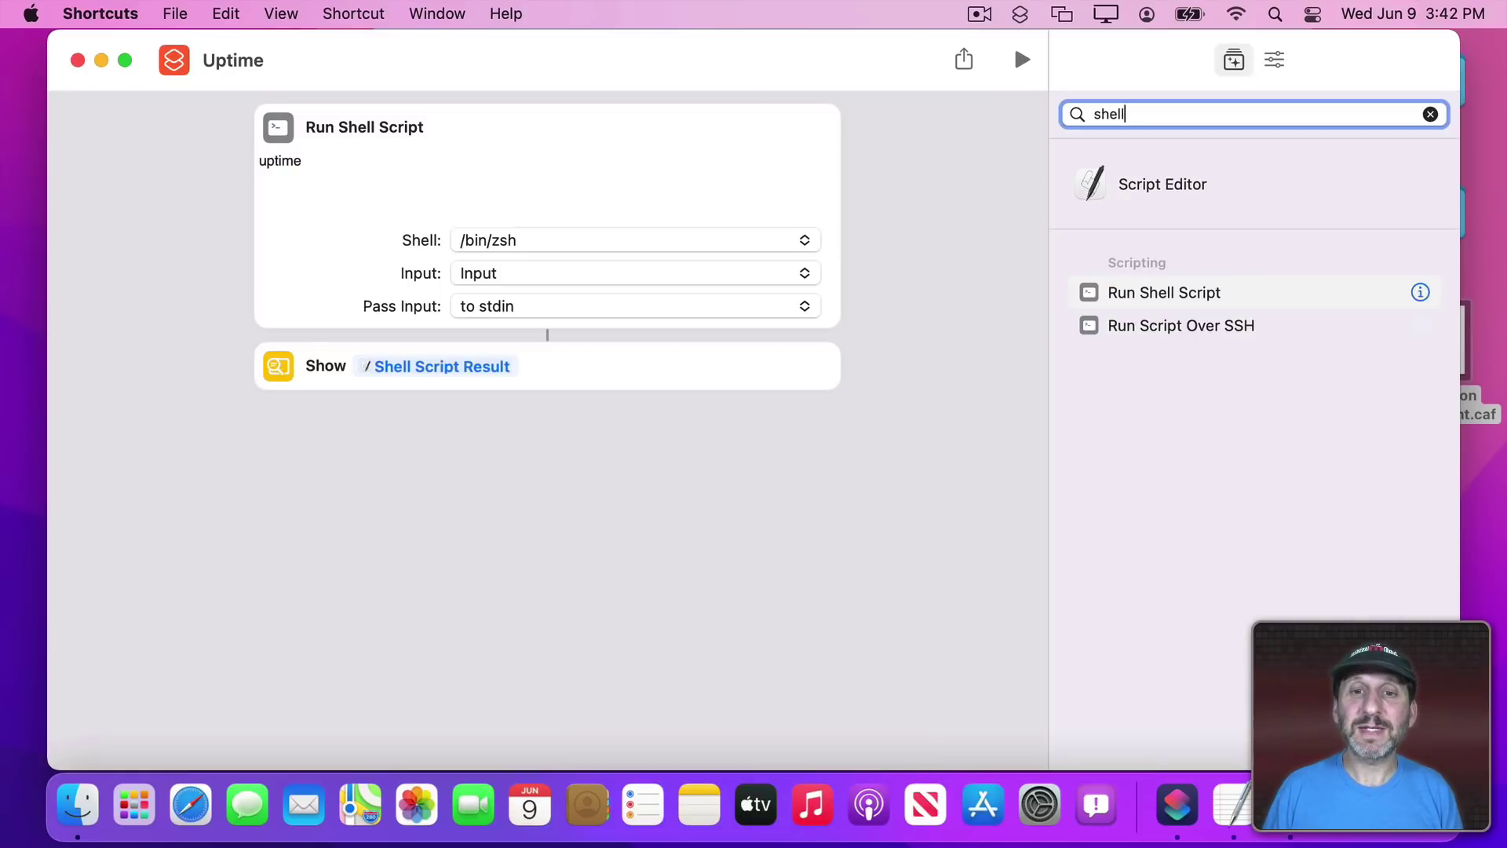
pyautogui.click(1421, 292)
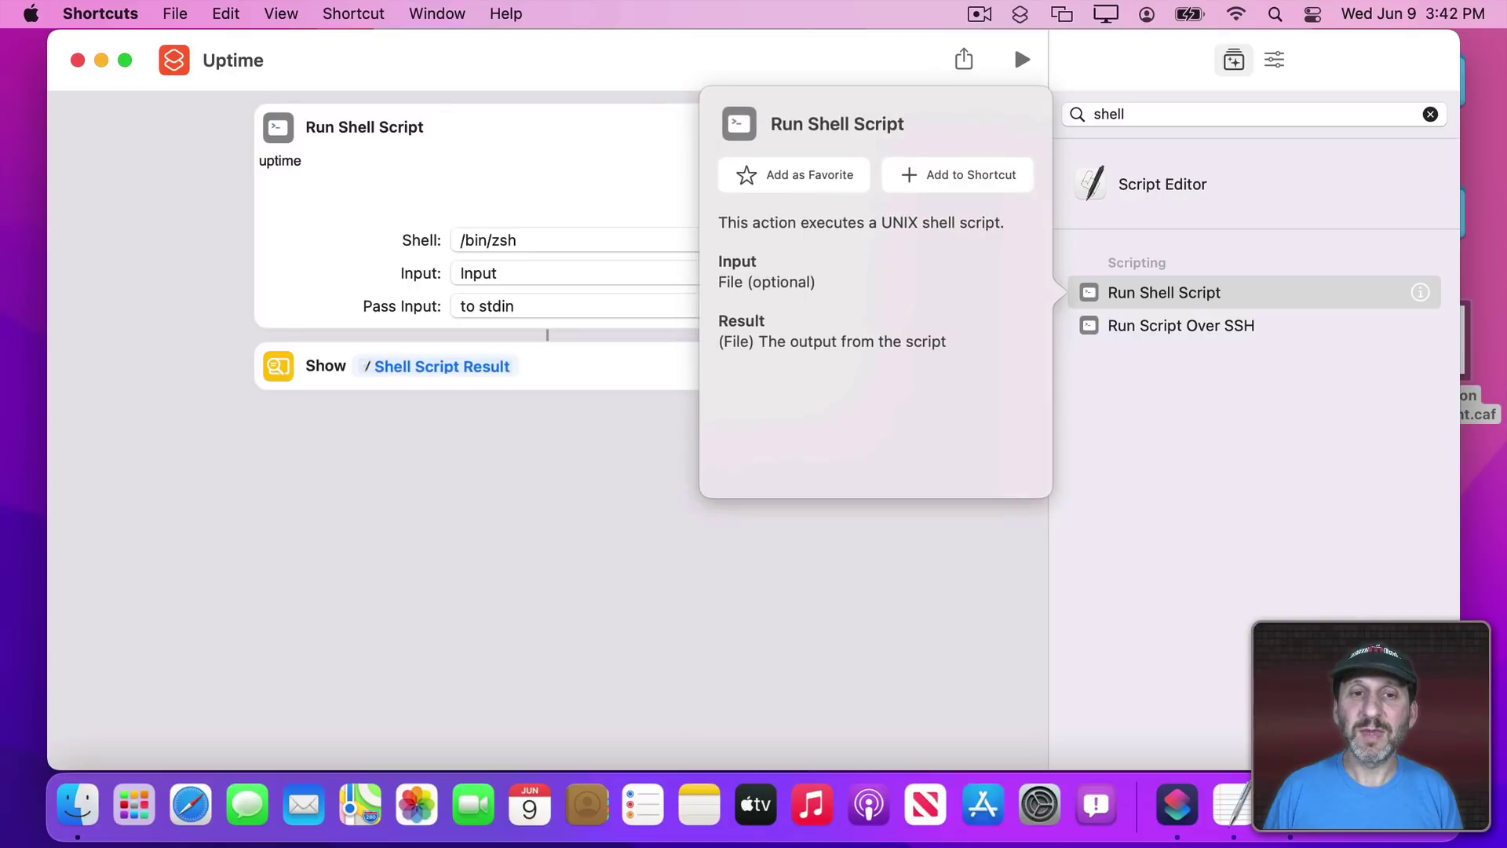
pyautogui.press('Escape')
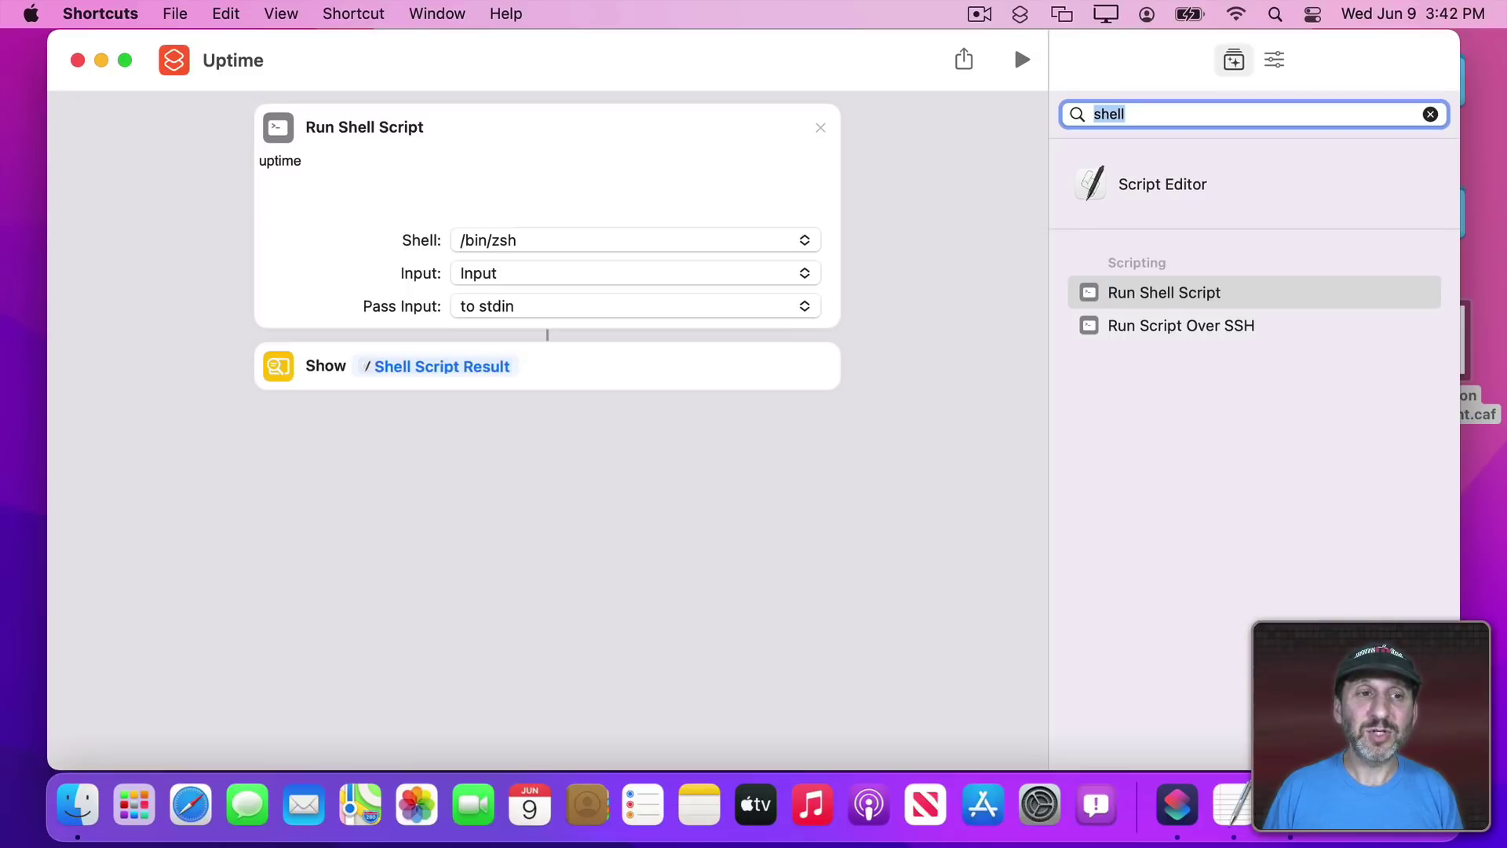
pyautogui.press('Tab')
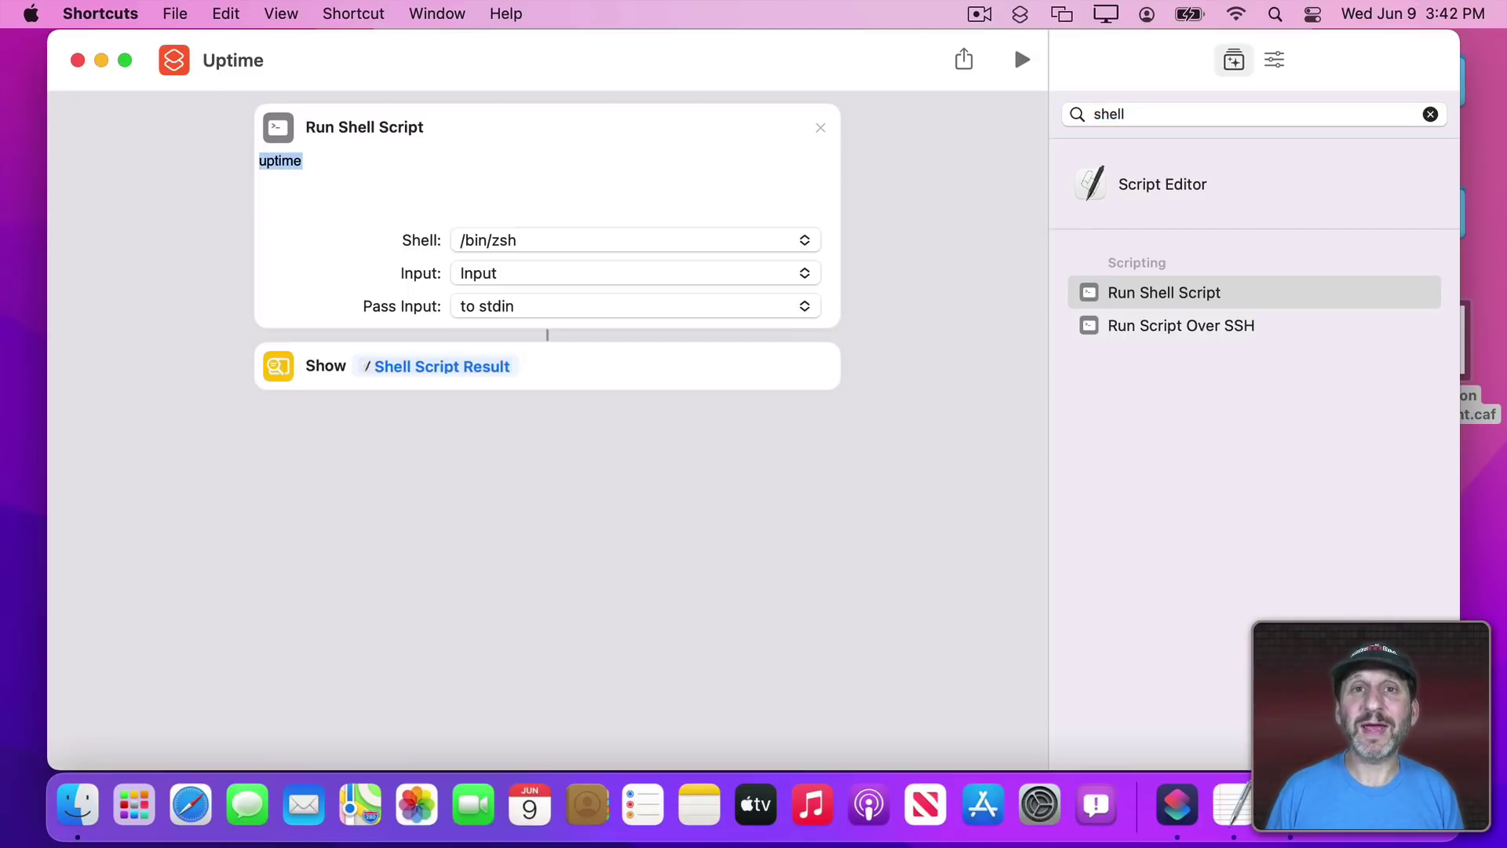
pyautogui.hotkey('shift', 'Tab')
pyautogui.write('show')
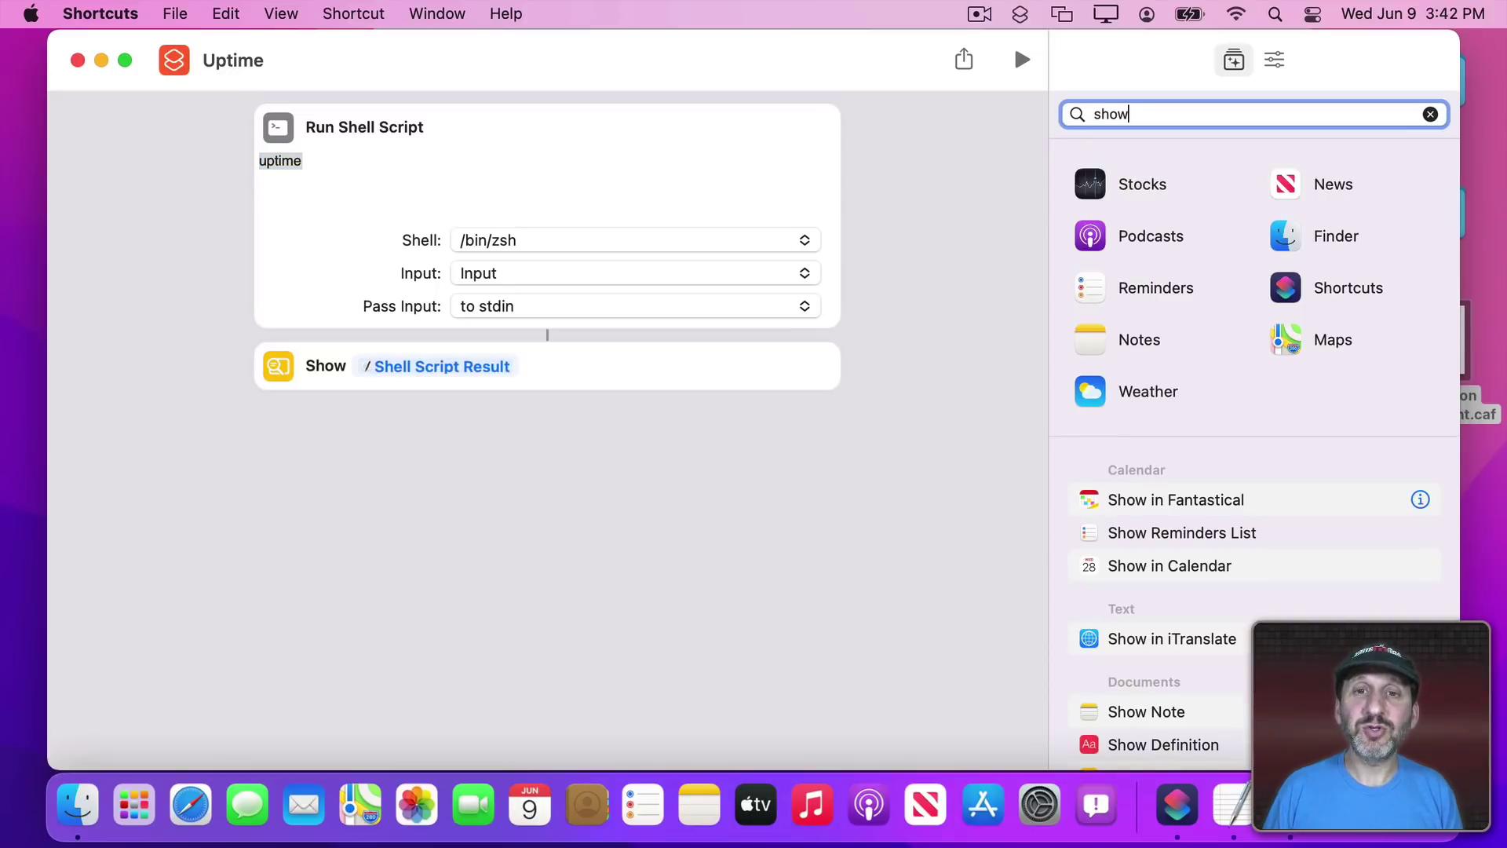
pyautogui.write(' result')
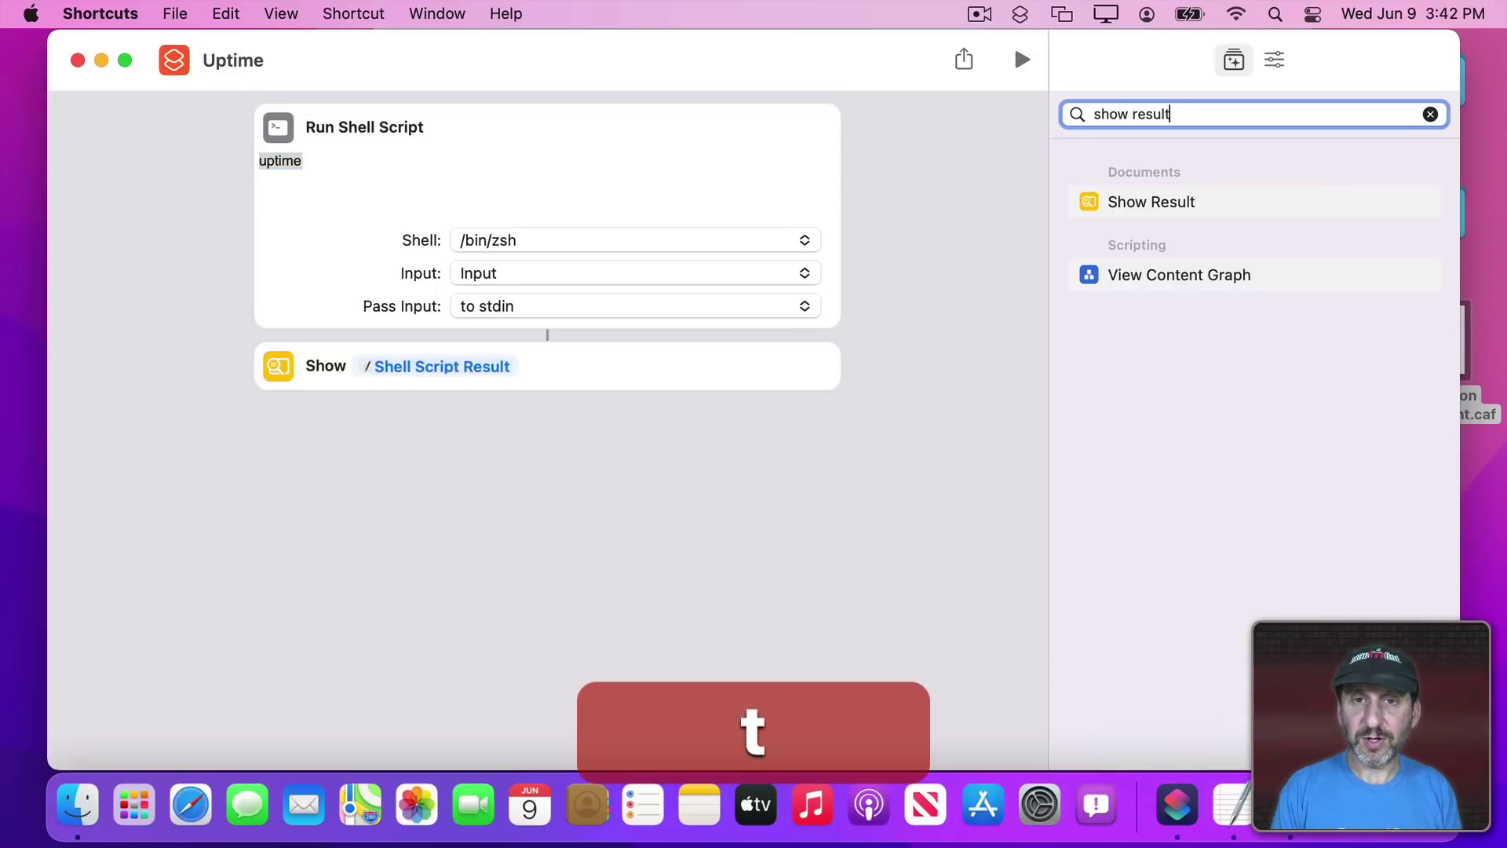
pyautogui.press('Down')
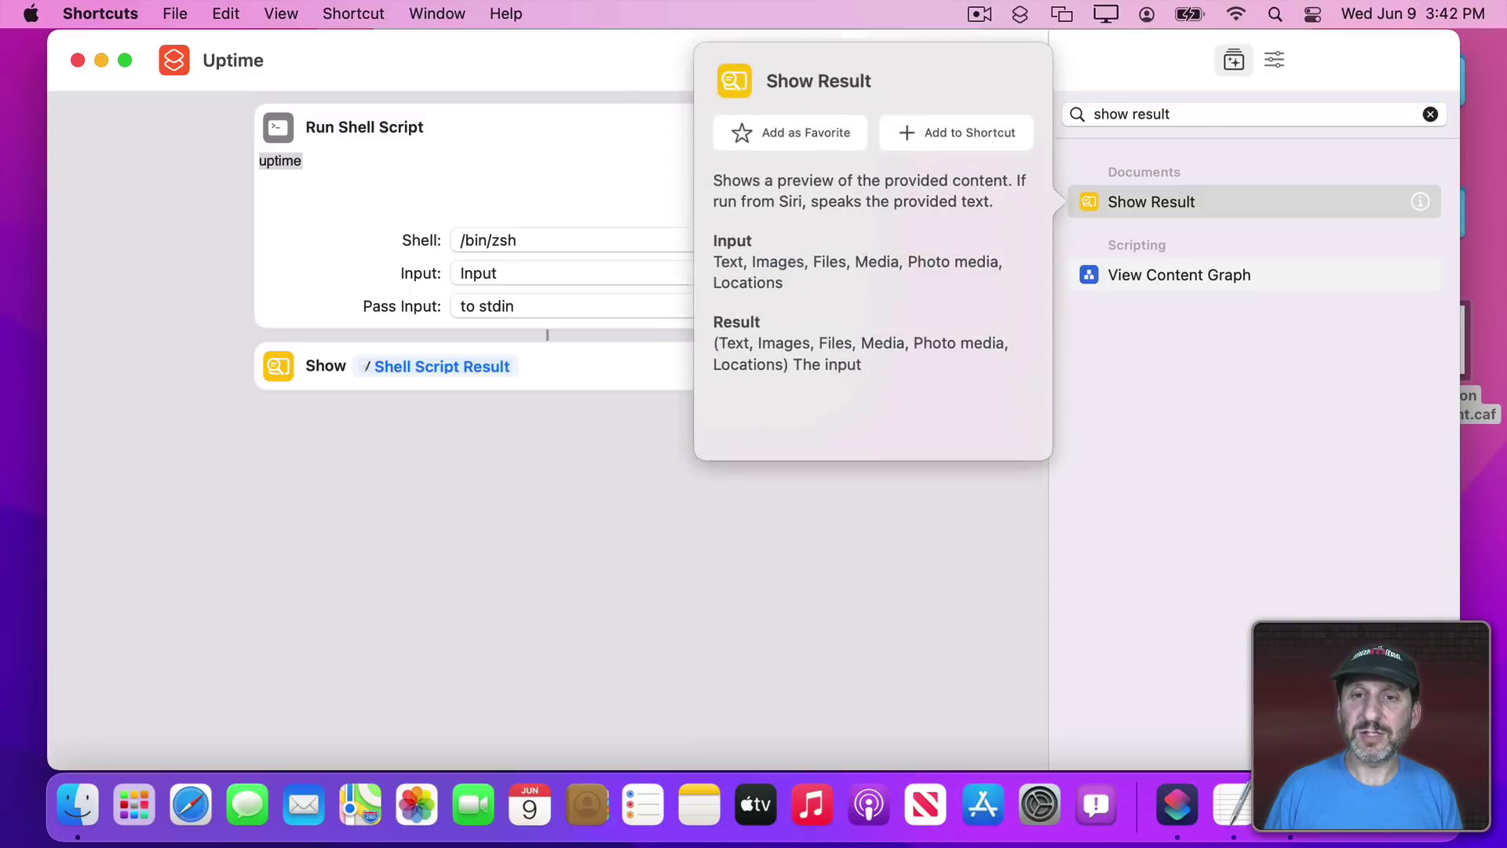
pyautogui.press('Up')
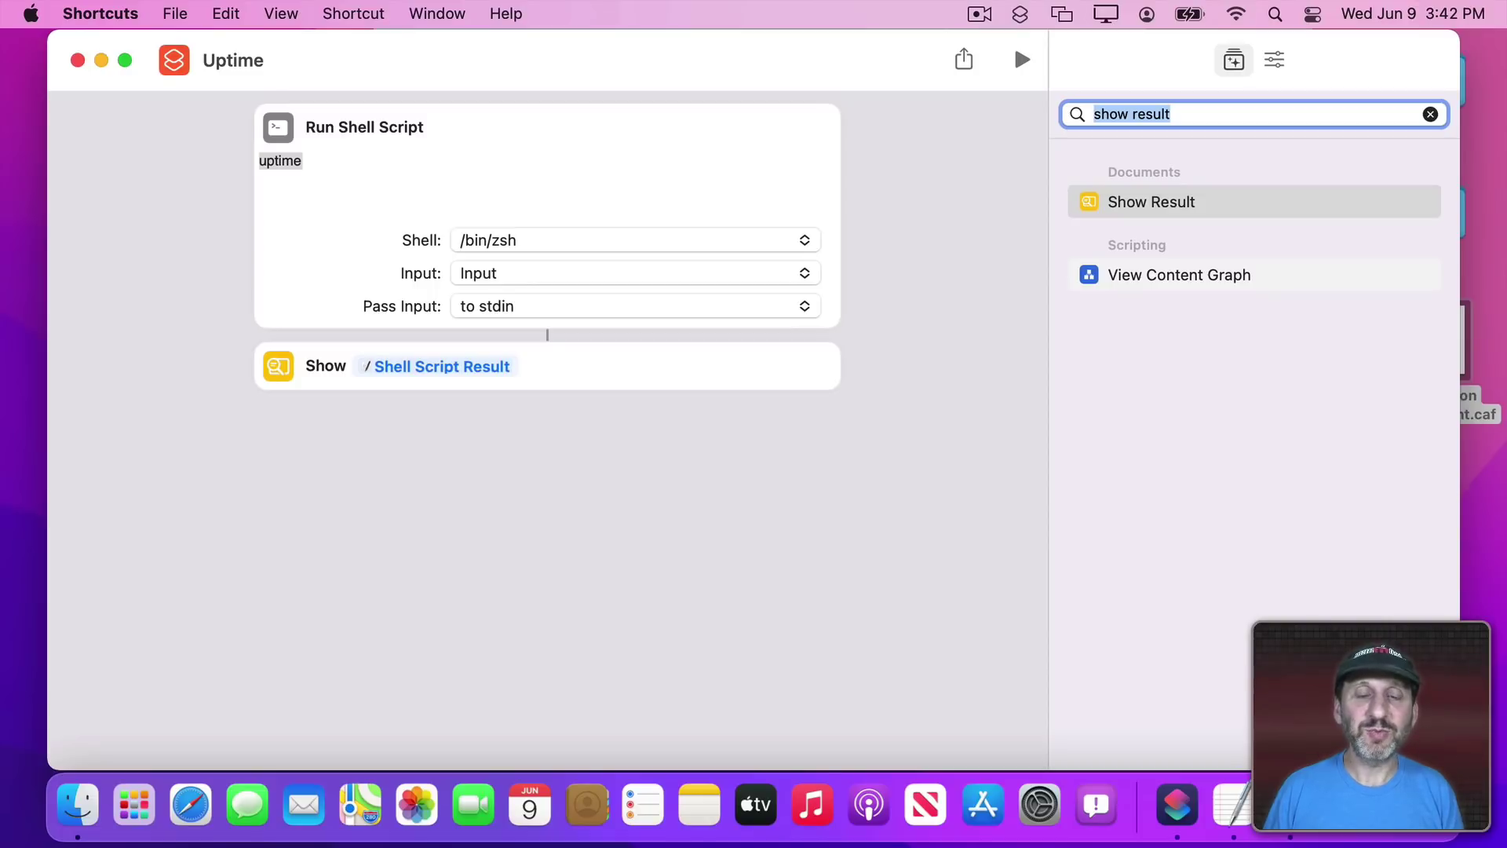
pyautogui.click(1023, 57)
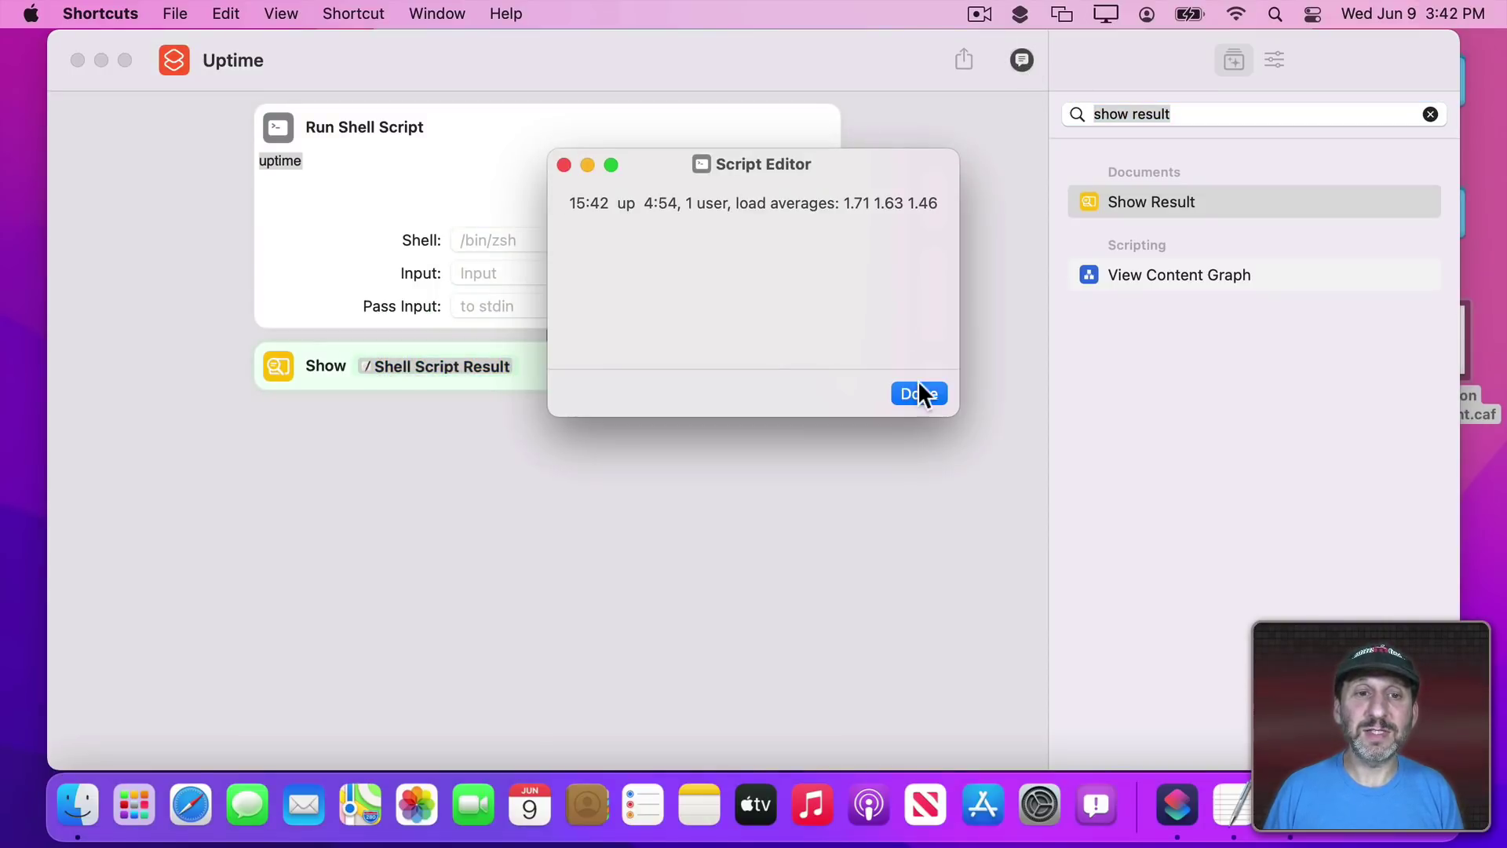
pyautogui.click(917, 392)
# Close the Uptime editor and hide Shortcuts to reveal the desktop.
pyautogui.click(75, 59)
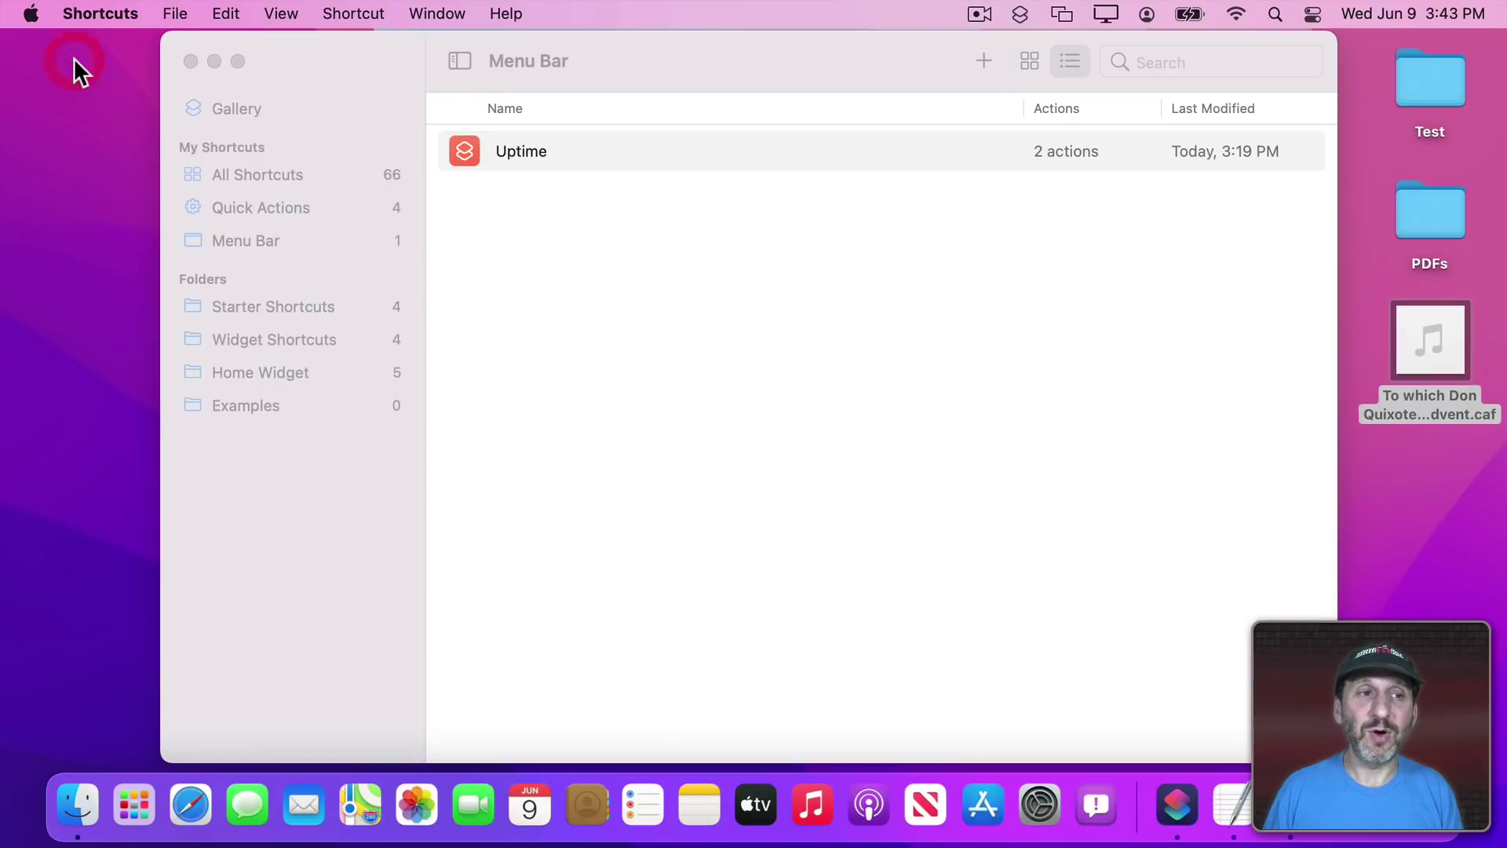
pyautogui.click(376, 72)
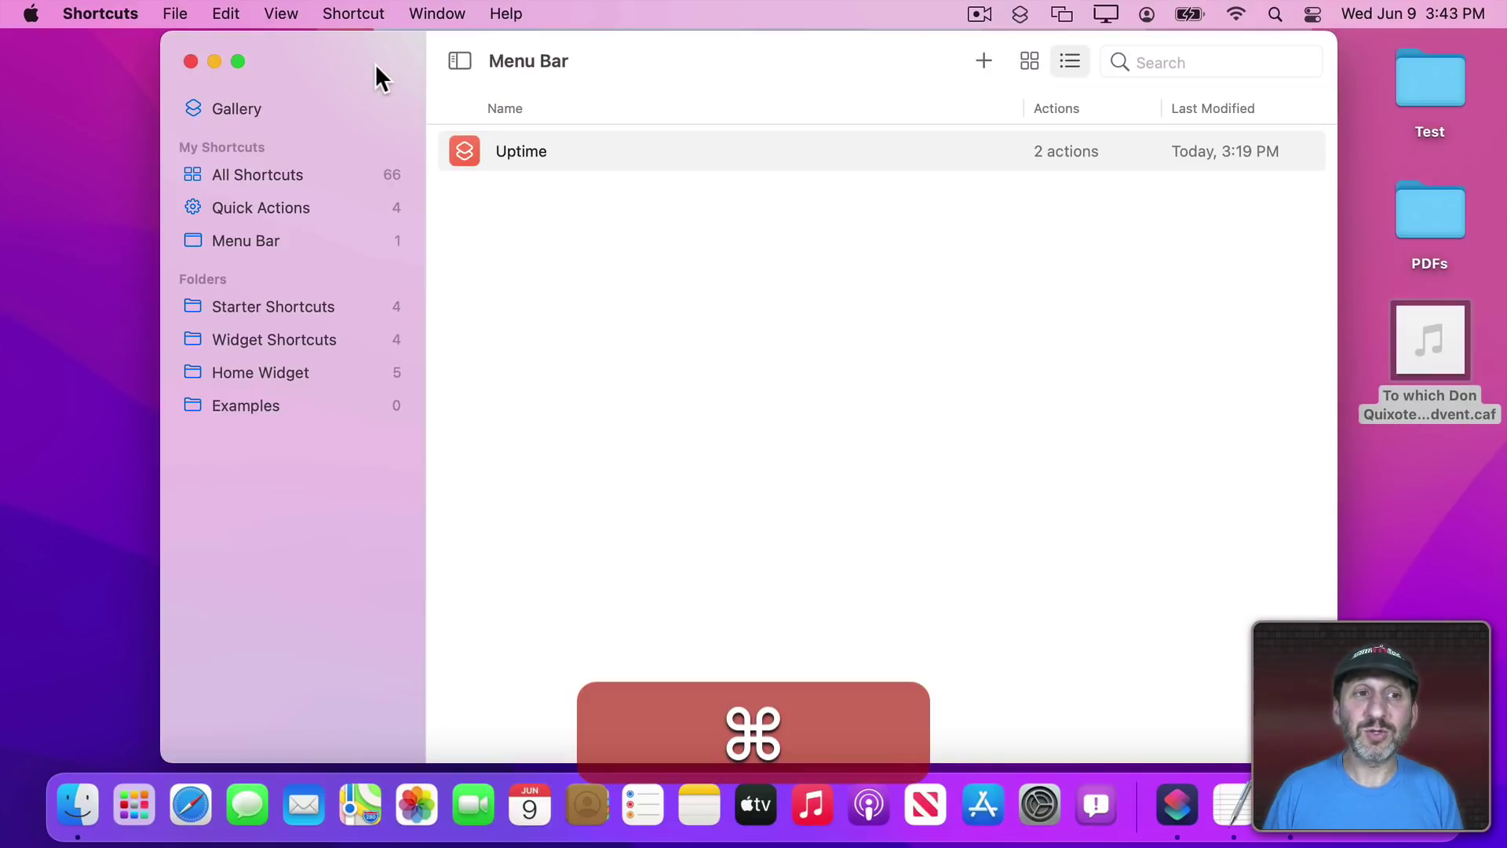
pyautogui.press('cmd+q')
# Run Uptime from the menu bar, dismiss its 4:54 uptime report and close the menu.
pyautogui.click(1020, 15)
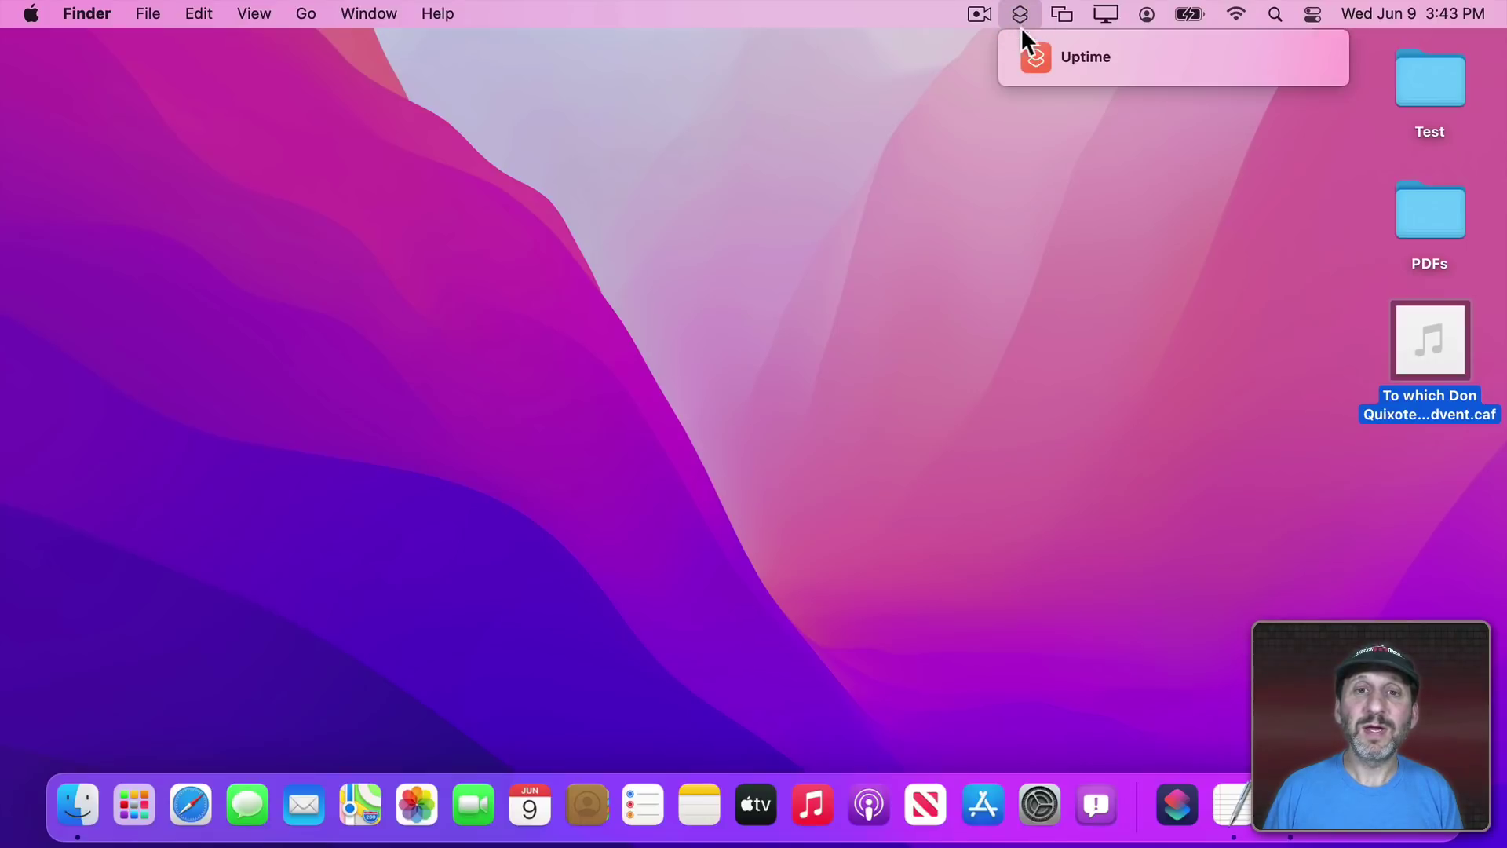
pyautogui.click(1034, 56)
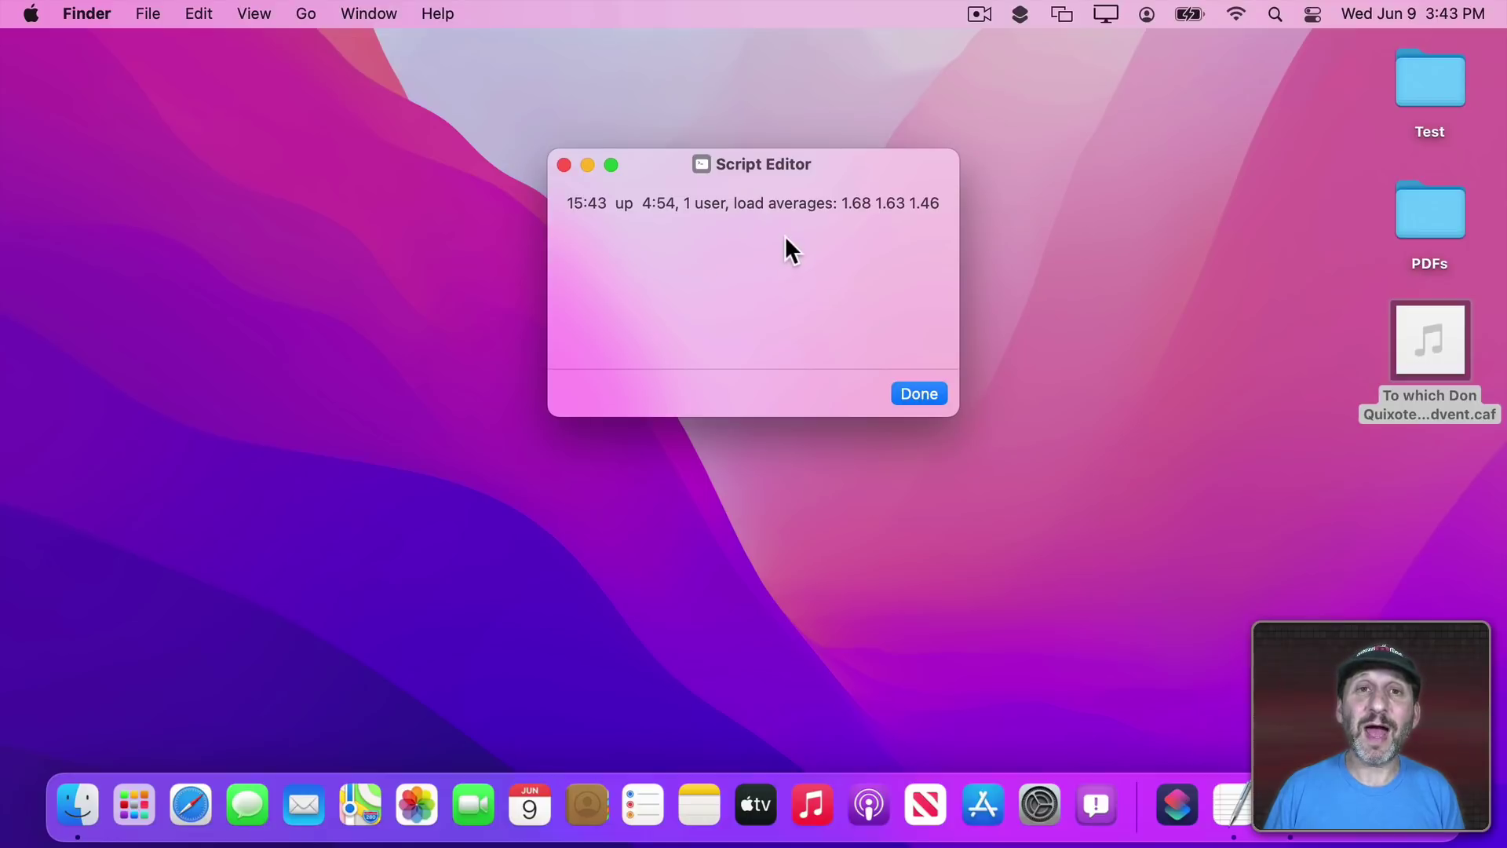
pyautogui.click(920, 391)
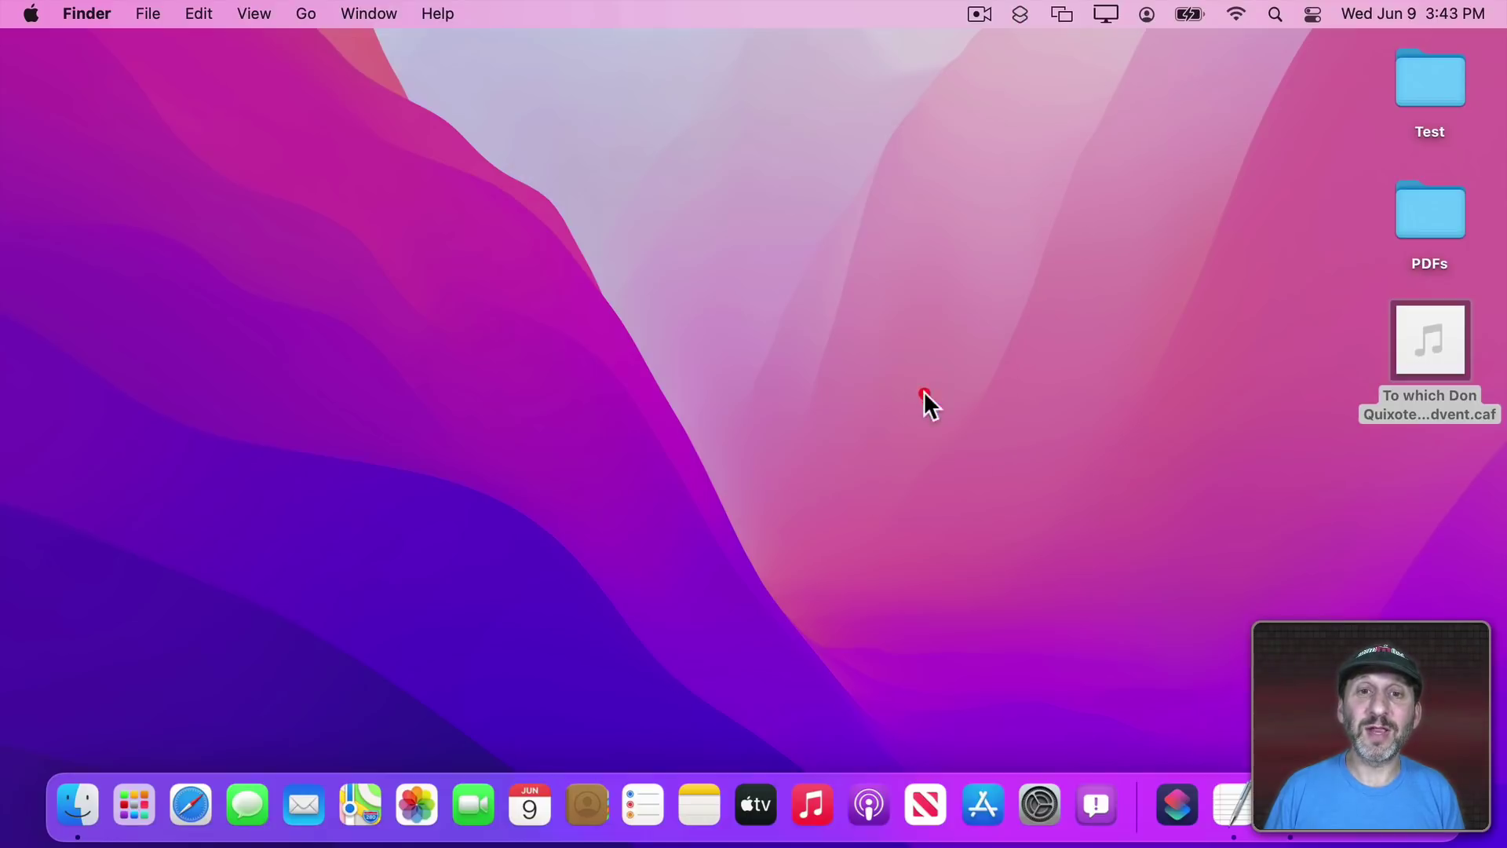
pyautogui.click(1020, 15)
pyautogui.click(1020, 15)
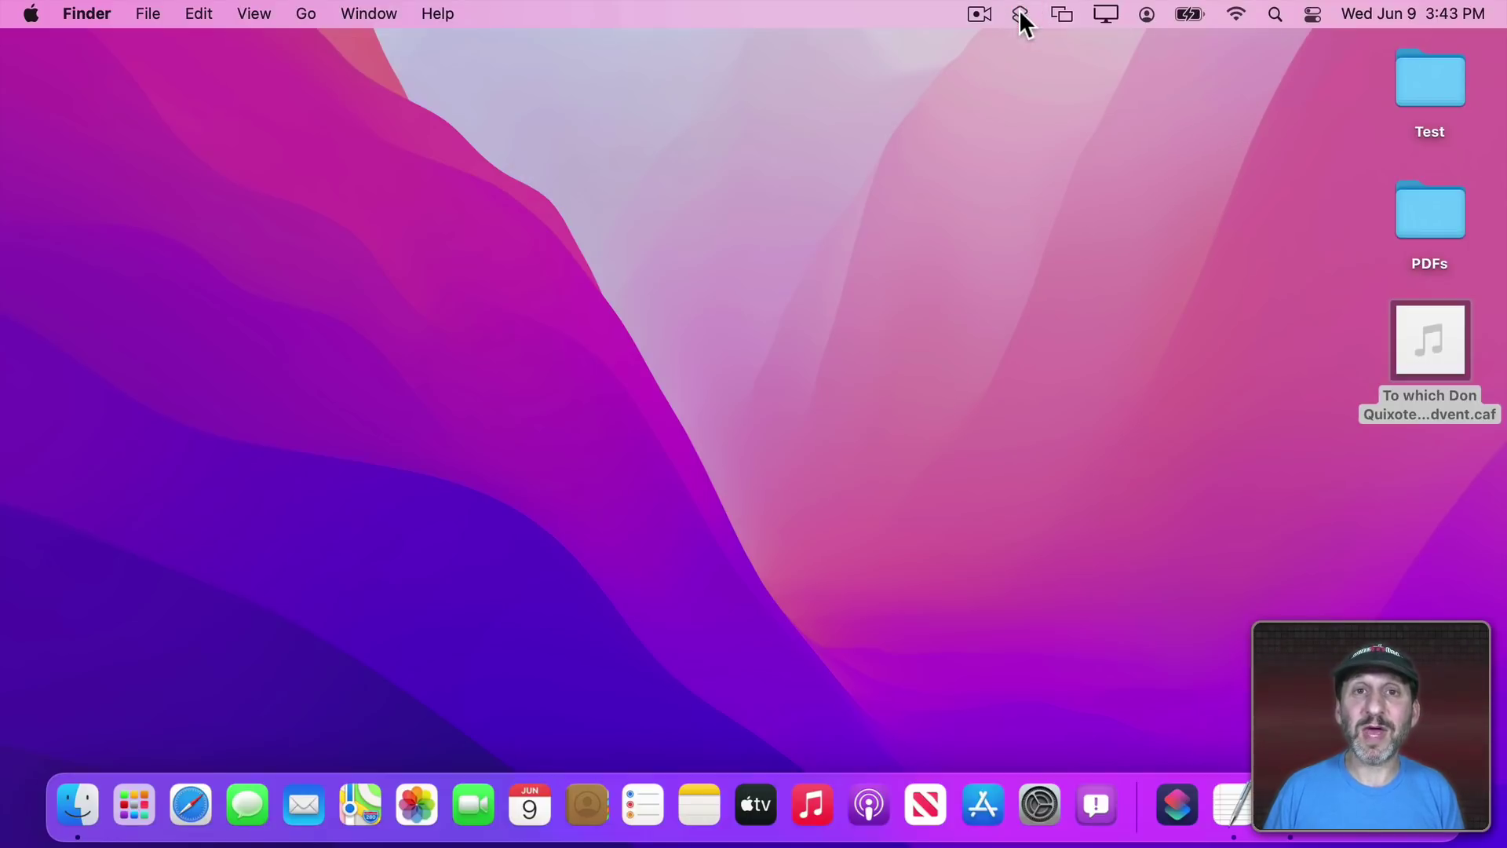